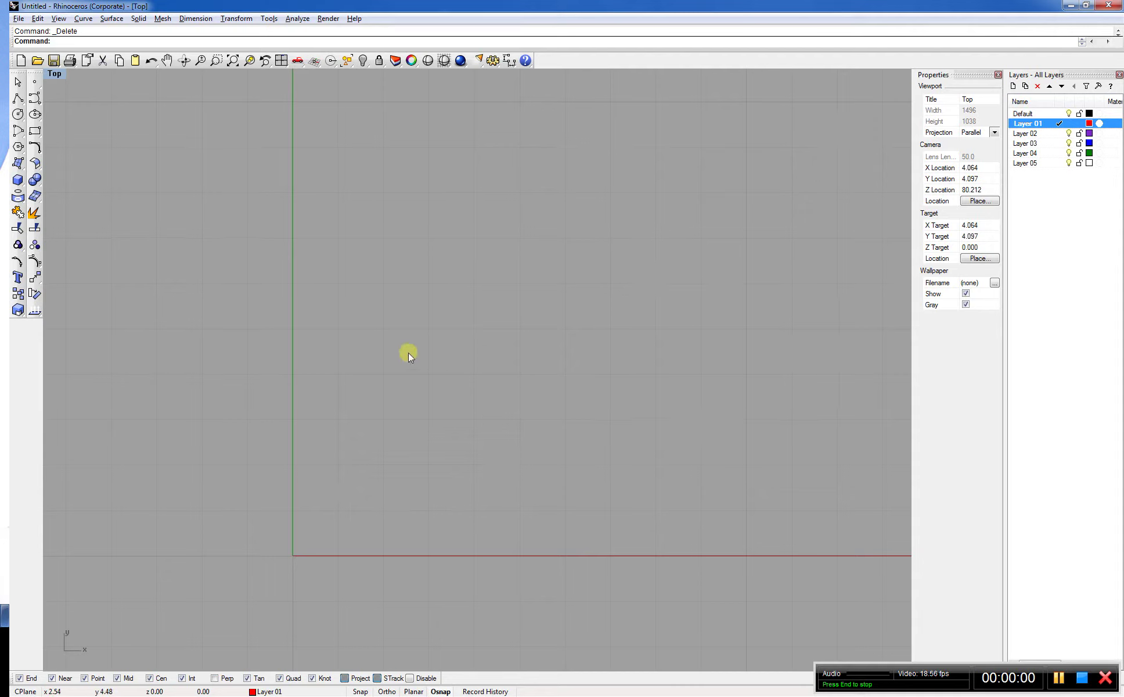
key(BackSpace)
double_click(61, 73)
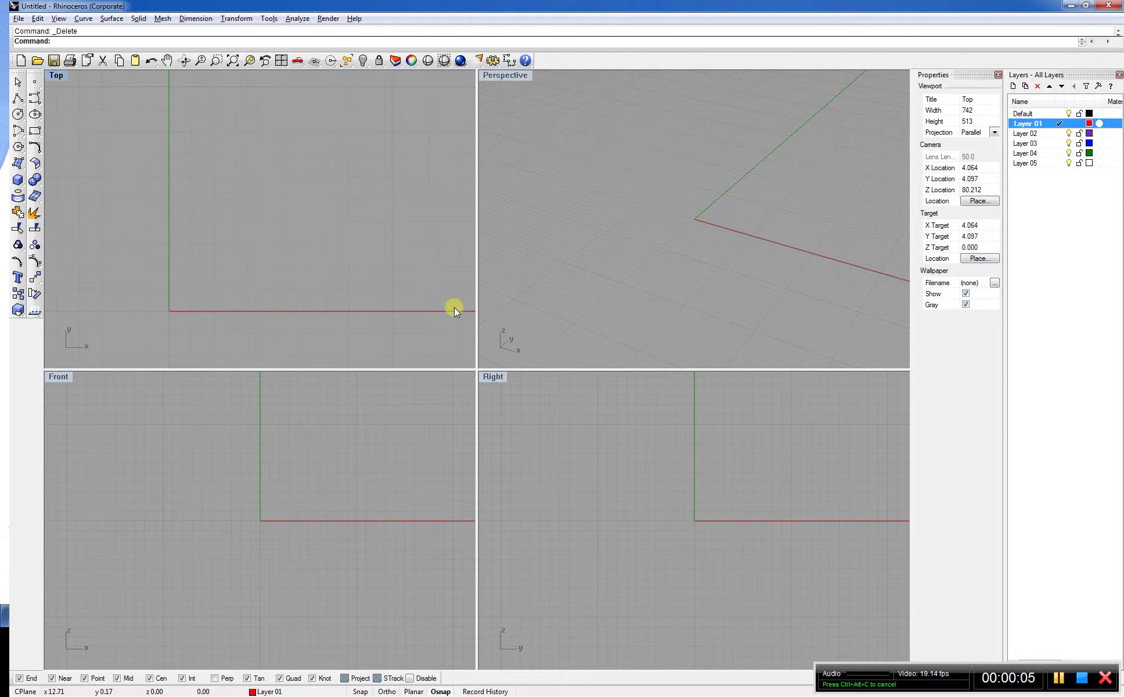
double_click(55, 76)
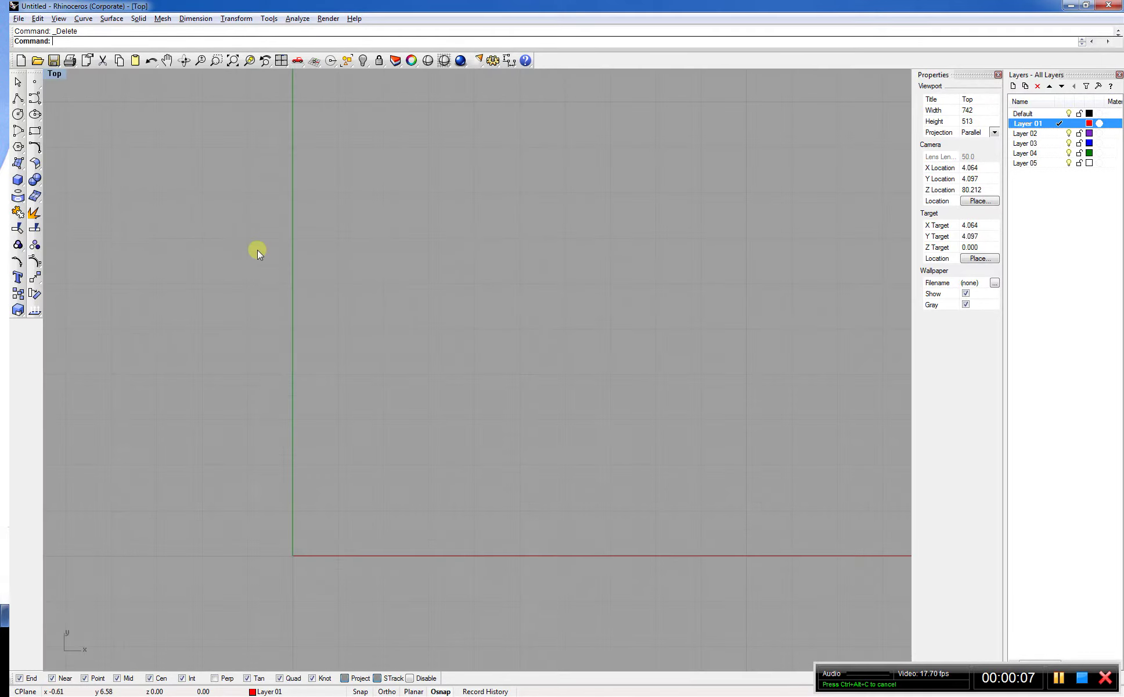
Insert photo (12) from the Downloads folder as a picture frame starting at 0,0, about 8.22 inches long along the X axis
text(PictureFrame)
key(Return)
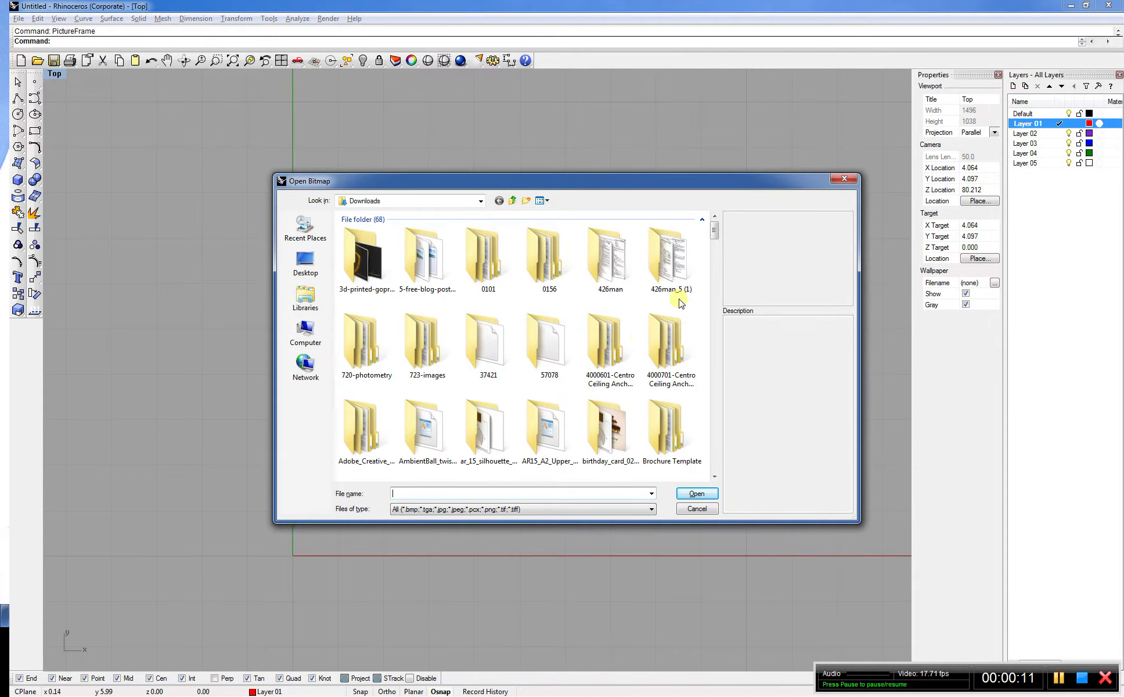
click(691, 318)
scroll(691, 318, down, 15)
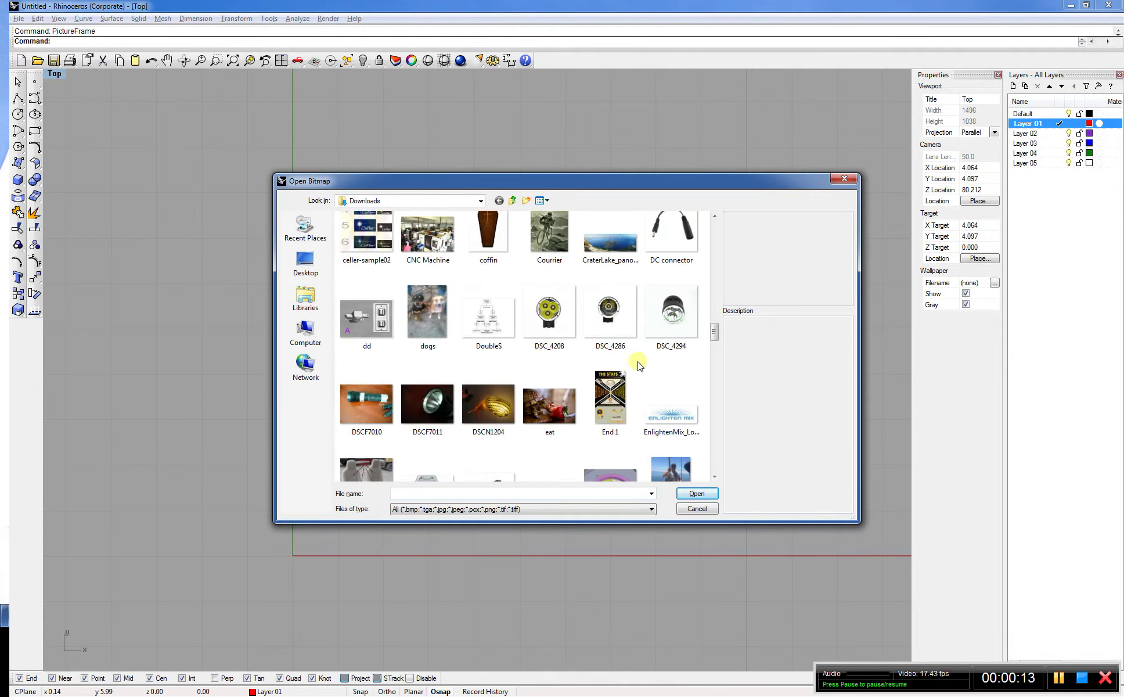
scroll(567, 374, down, 10)
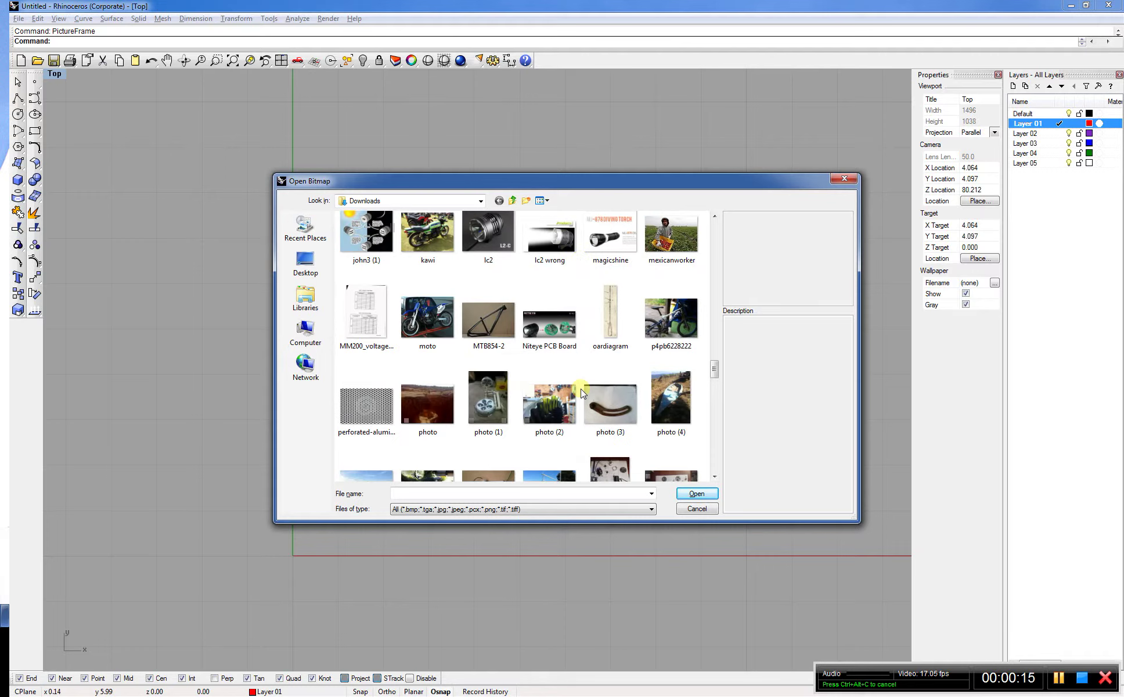
scroll(583, 392, down, 10)
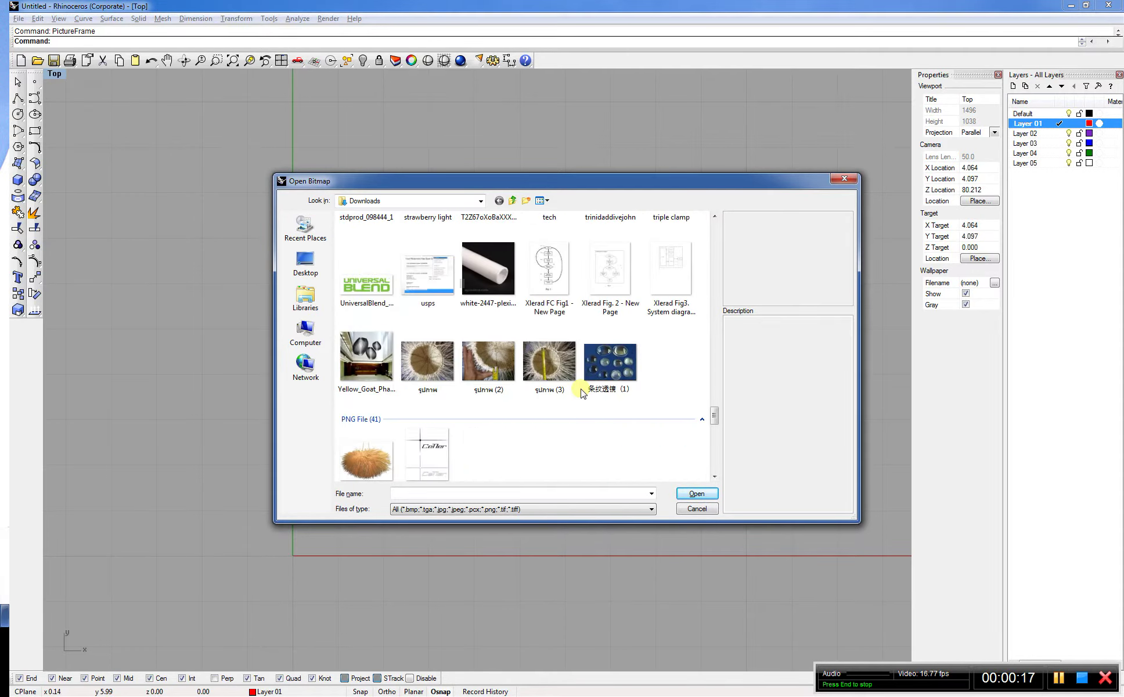
scroll(583, 393, down, 10)
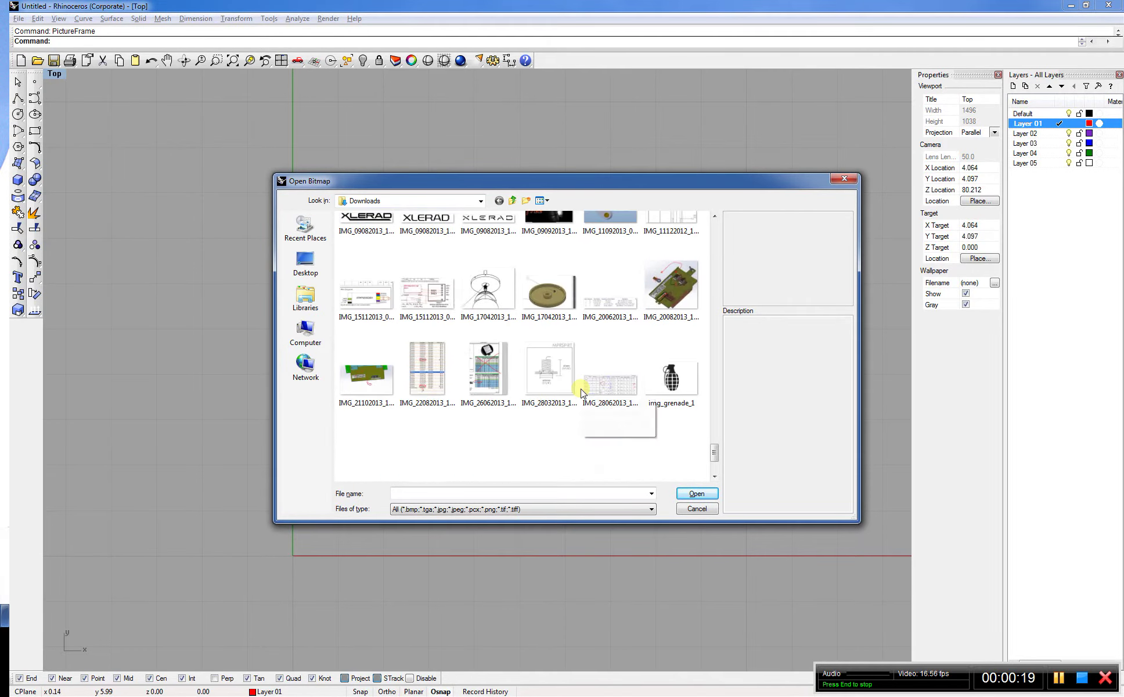
scroll(580, 388, up, 10)
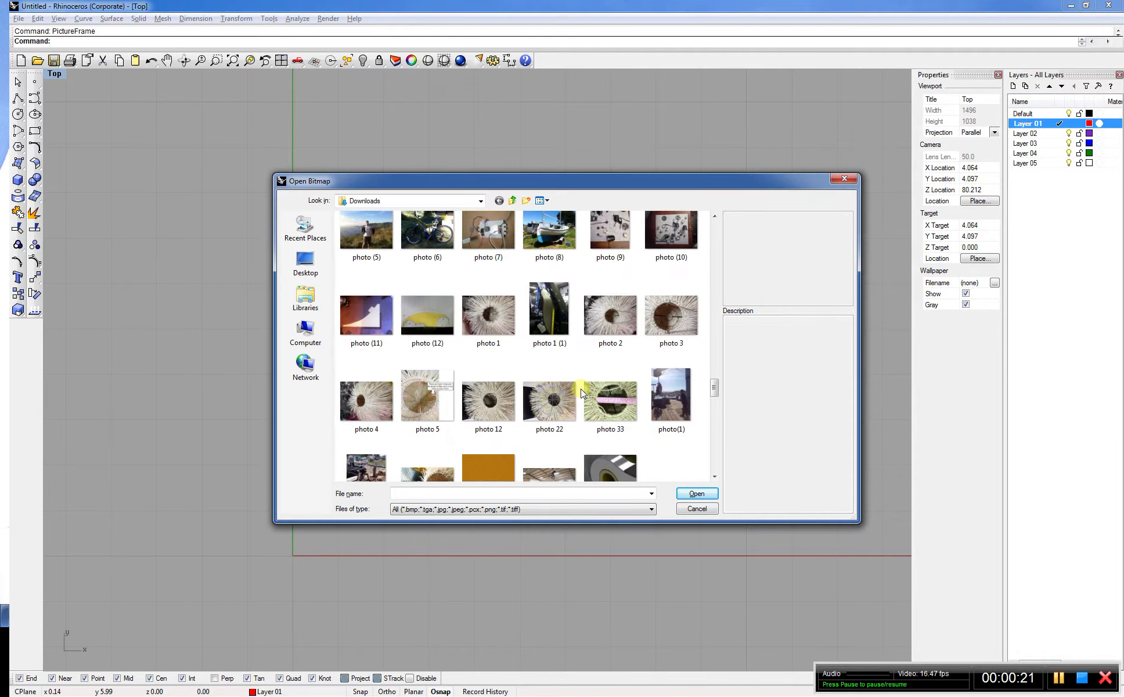
click(444, 433)
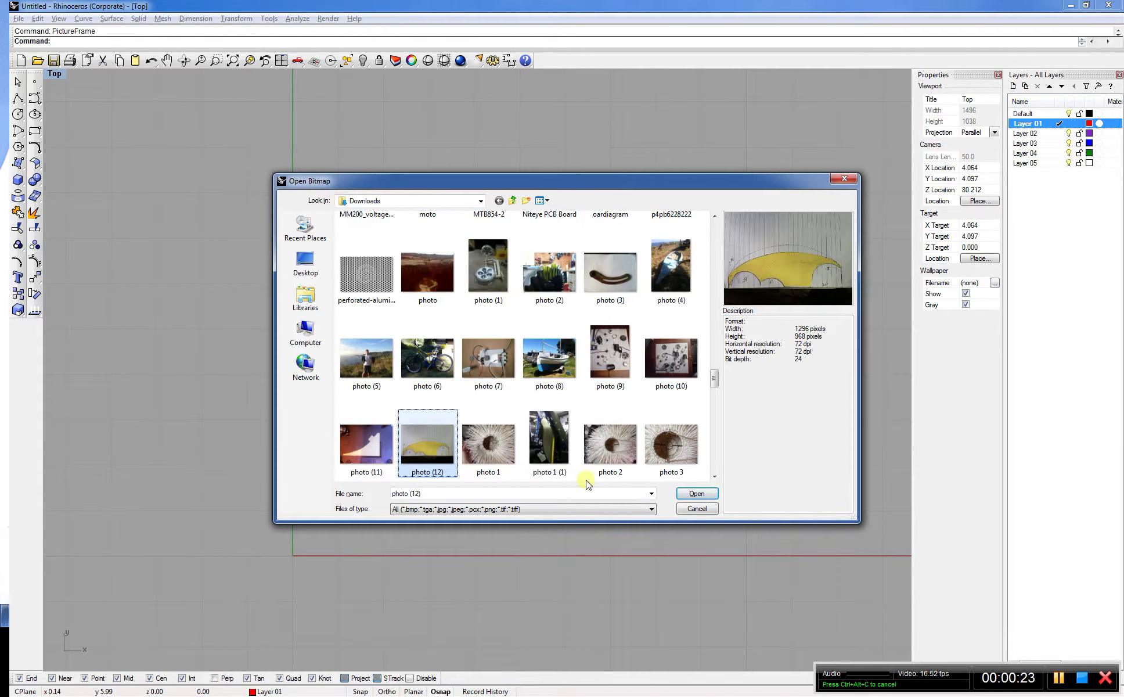
click(696, 493)
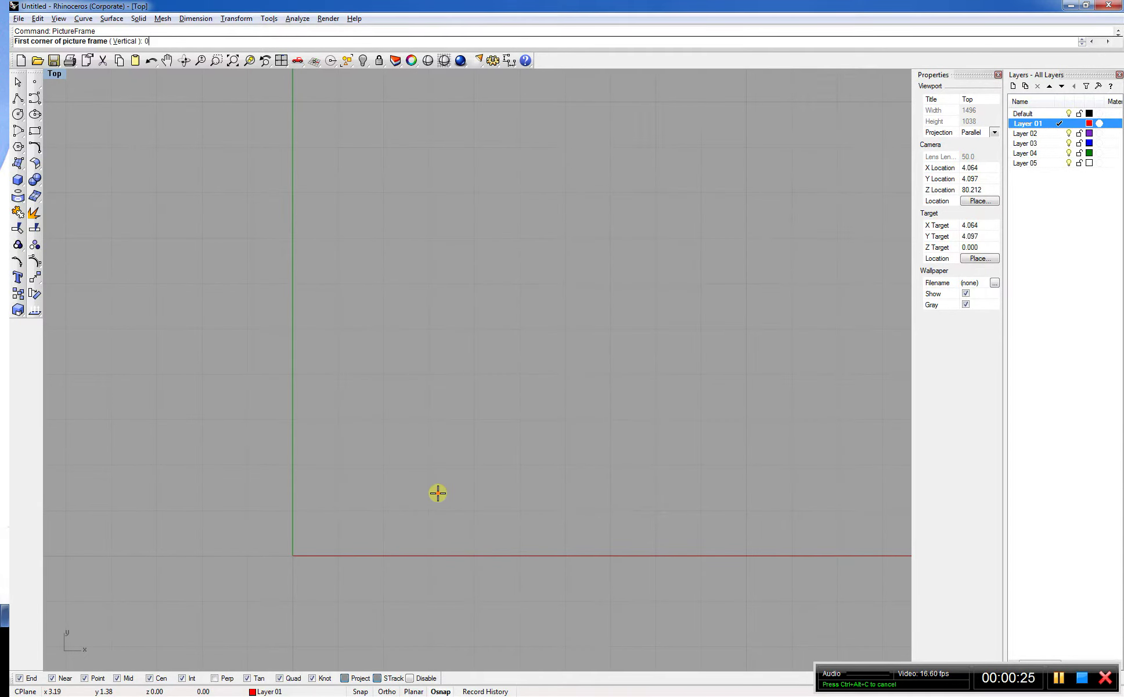
key(Return)
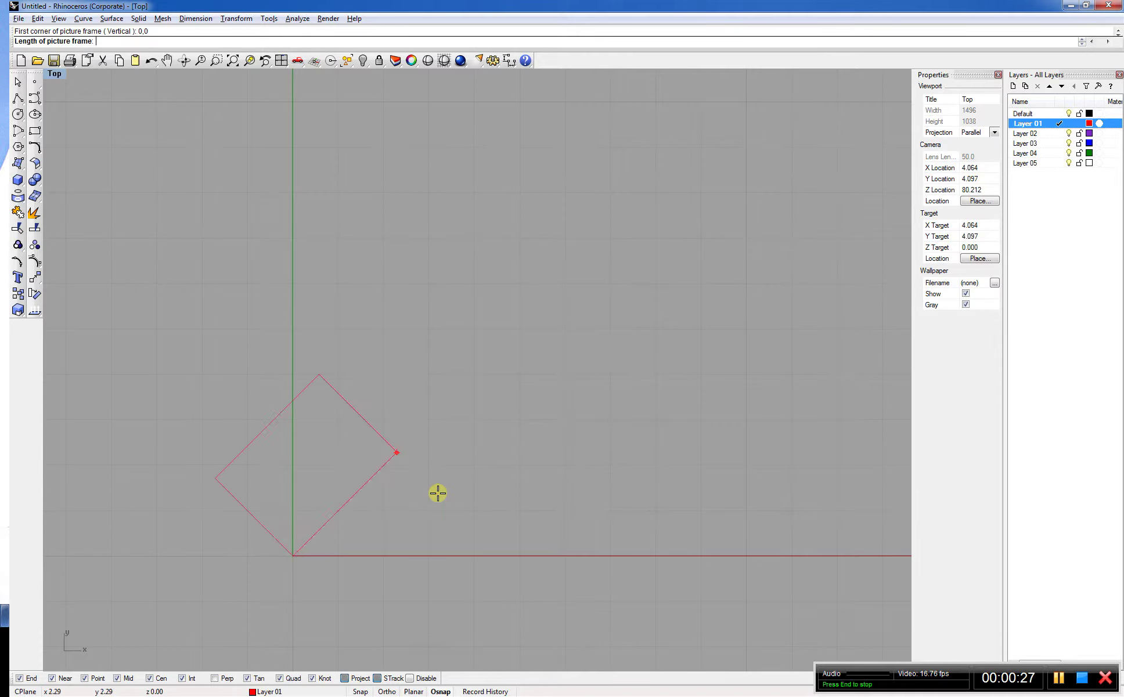
click(666, 516)
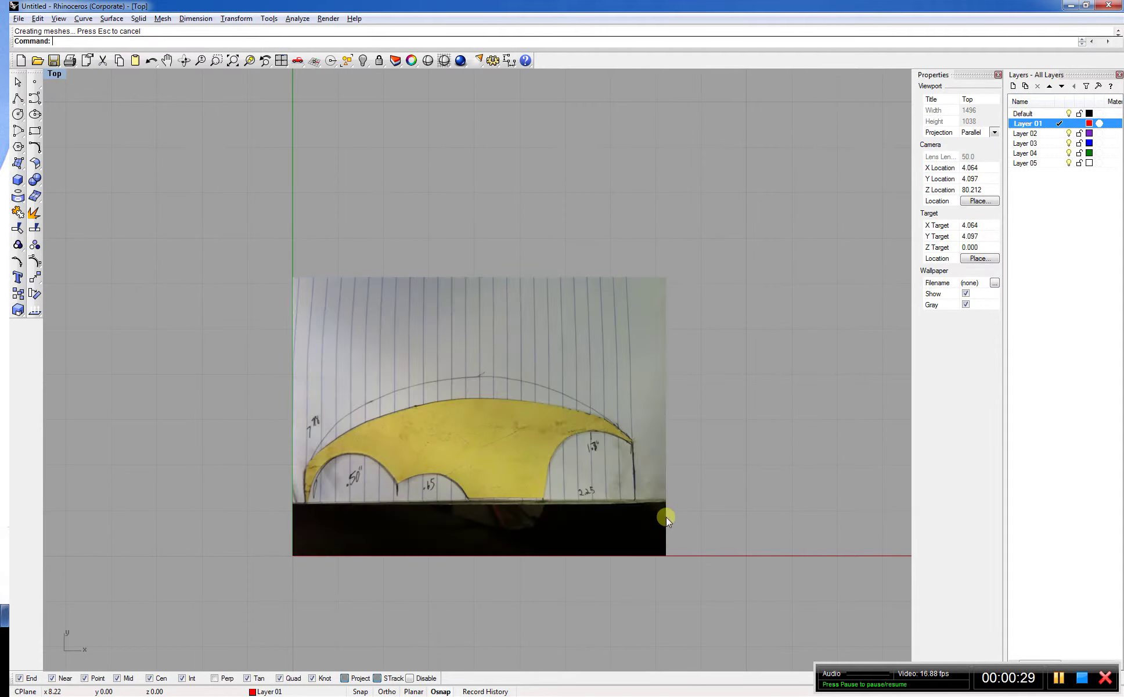
Draw a horizontal line about 2.03 inches long across the base of the arch marked 2.25 in the photo
scroll(627, 507, up, 5)
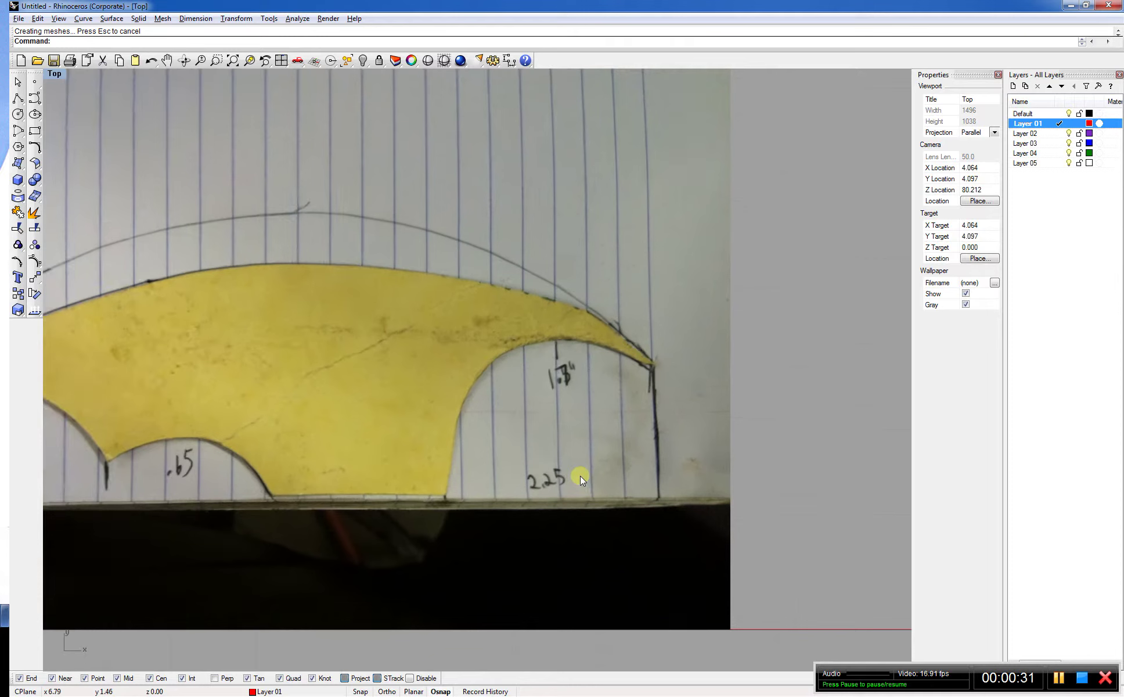
text(line)
key(Return)
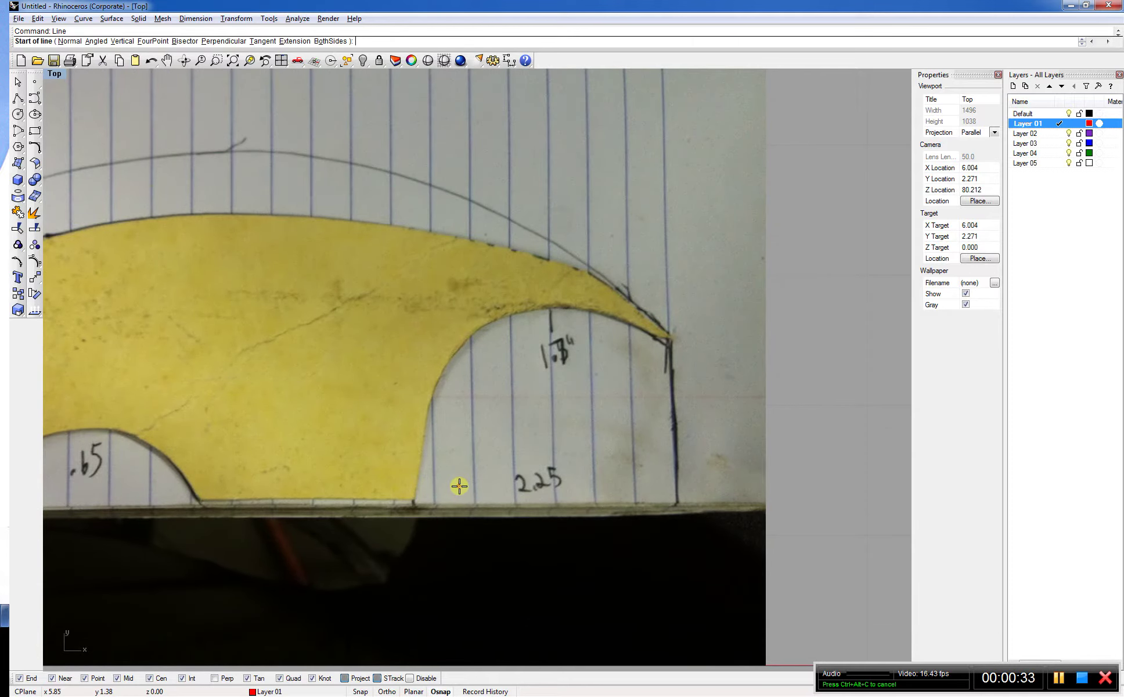
scroll(459, 485, up, 3)
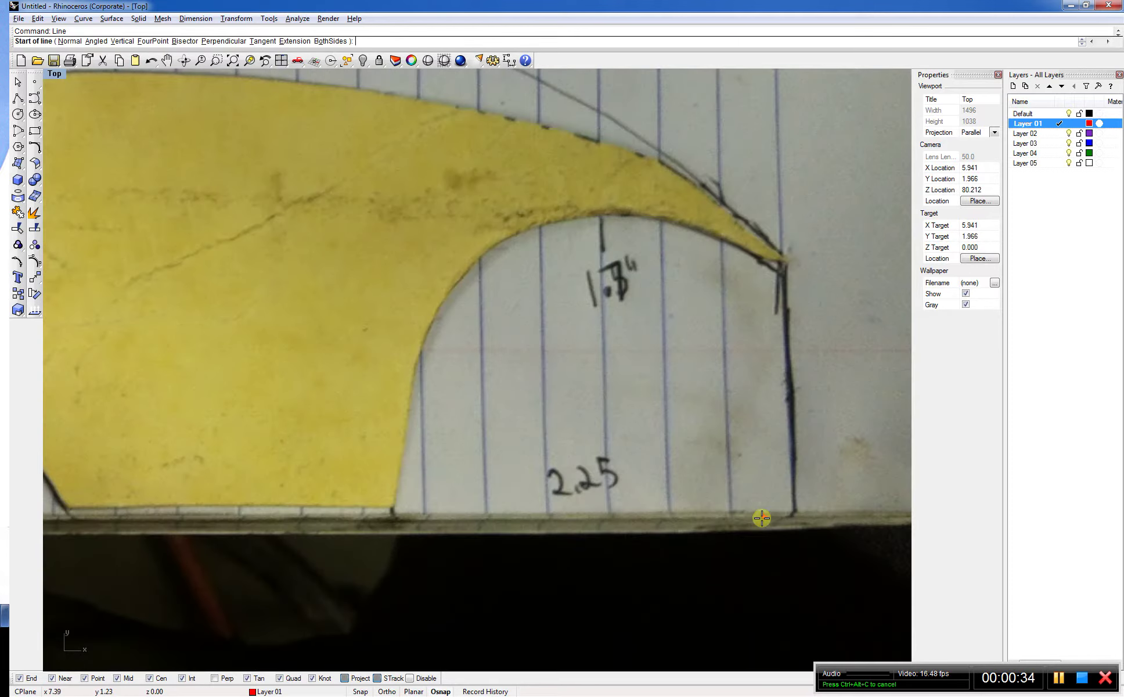
click(794, 510)
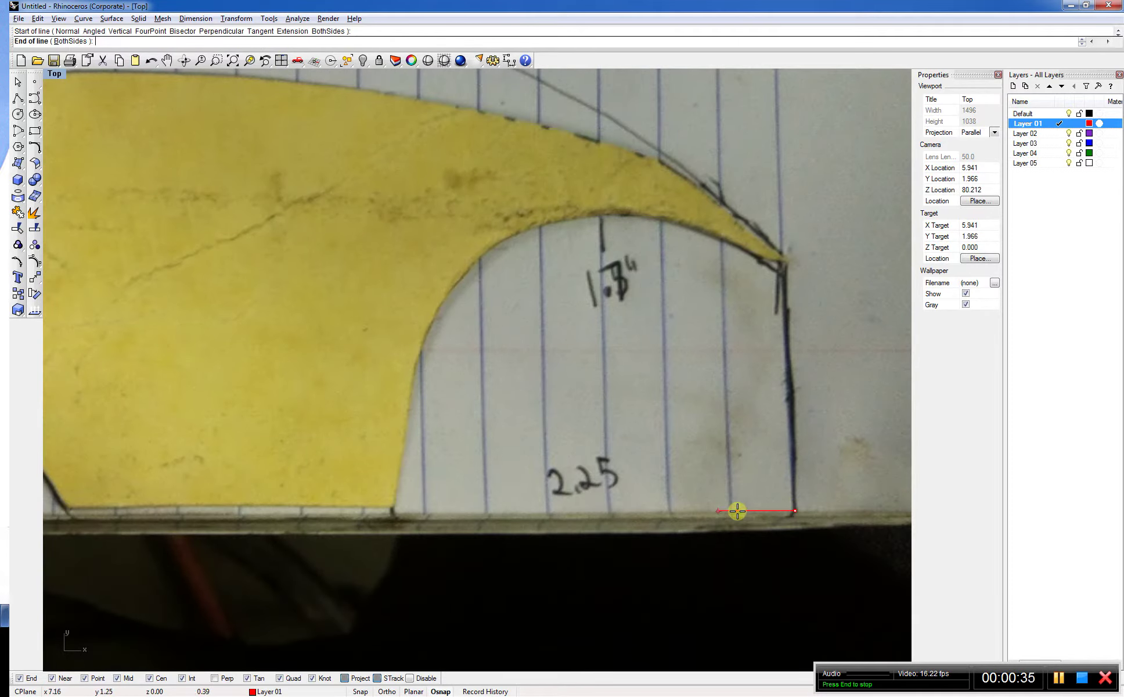
click(393, 511)
Measure the reference line's length and divide 2.25 by 2.03 in the calculator
click(417, 509)
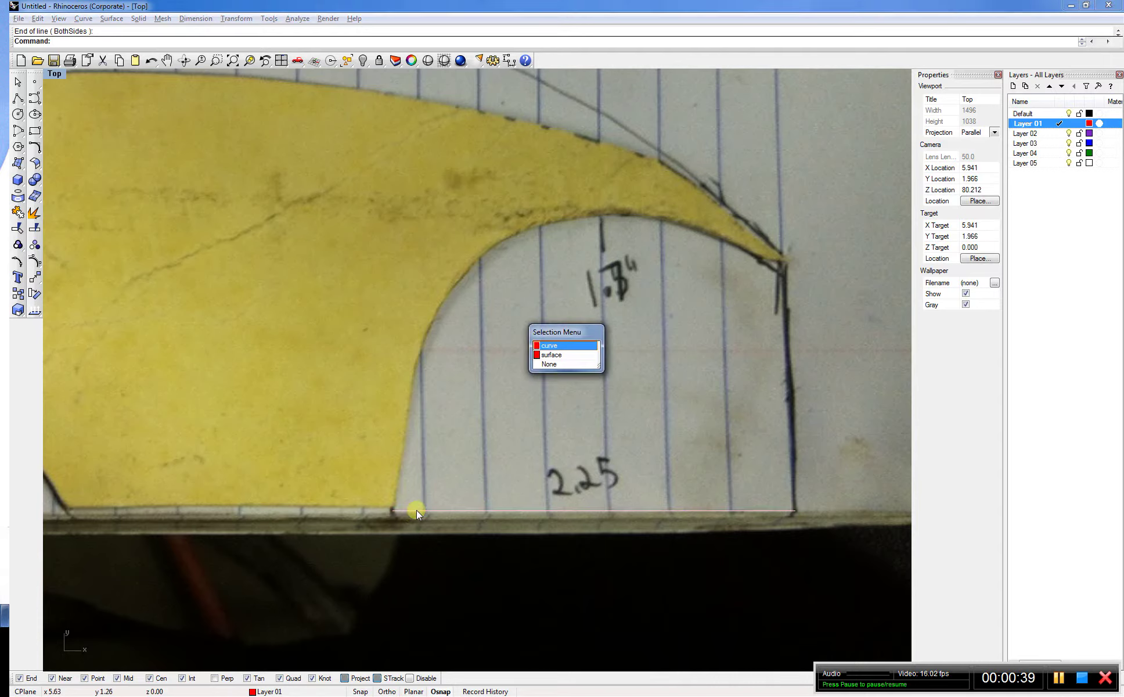
key(Return)
text(length)
key(Return)
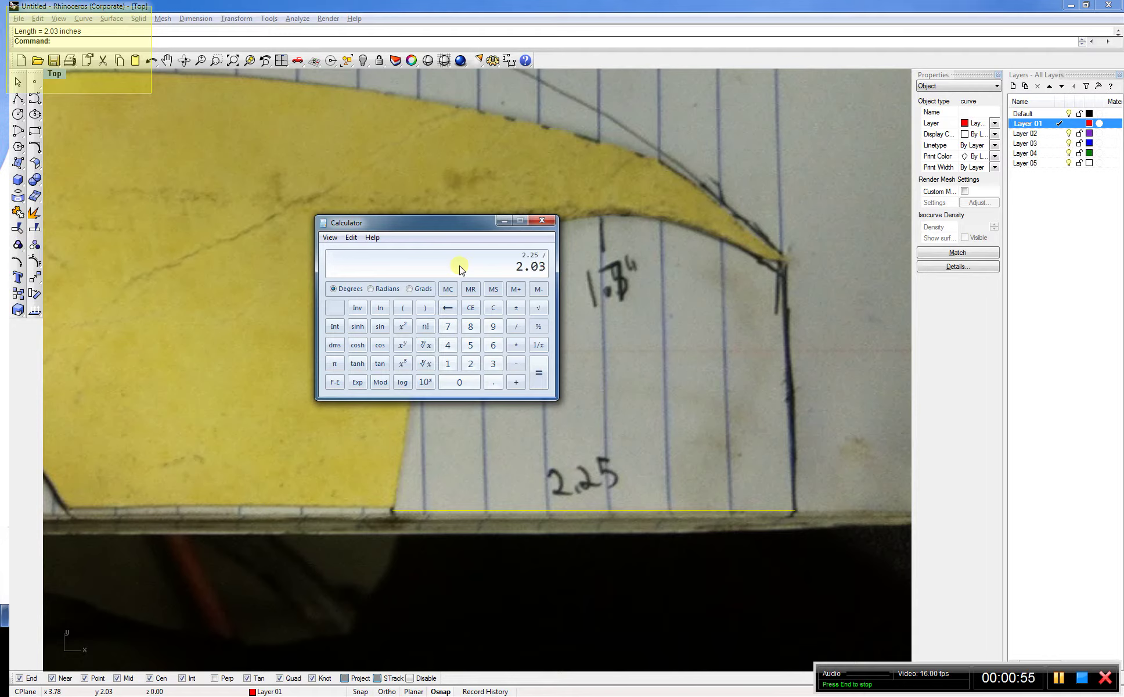
key(Return)
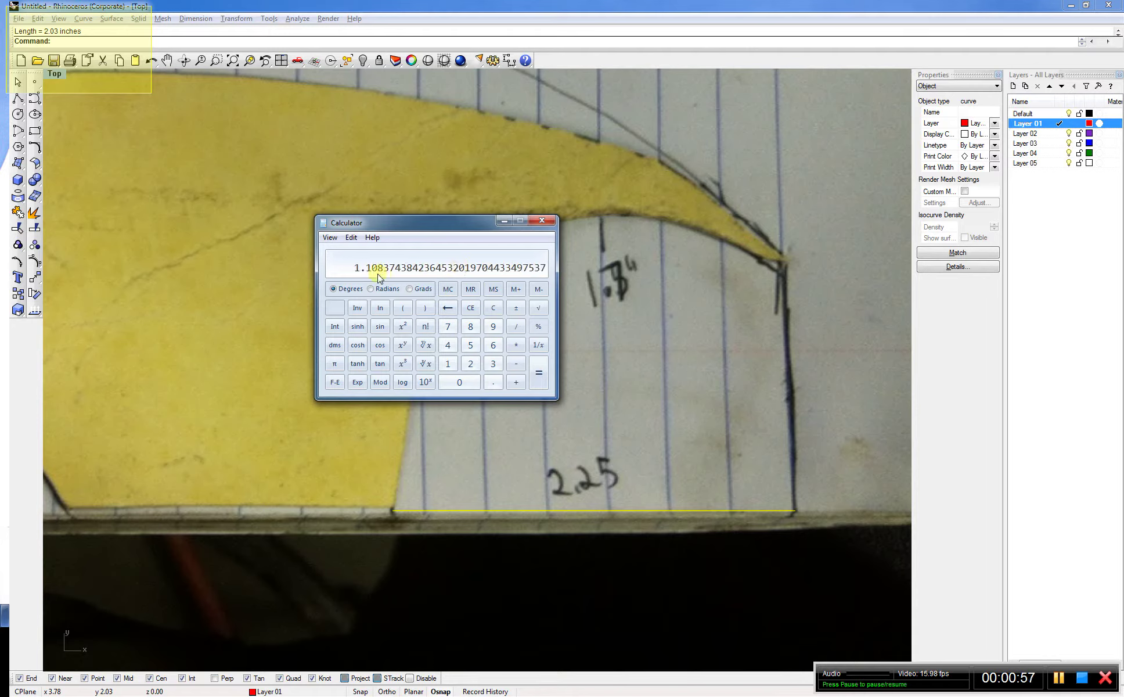
click(542, 220)
Scale the picture frame and reference line together by 1.08 from the picture's lower-left corner at the origin
scroll(574, 331, down, 5)
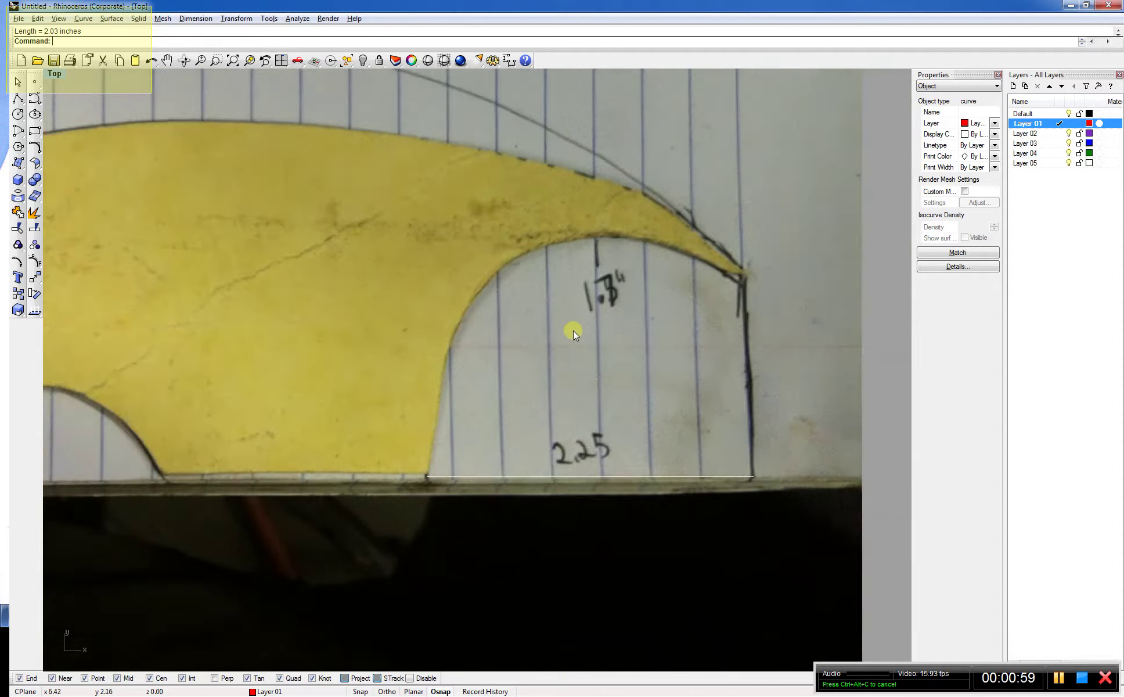
drag(718, 502, 306, 219)
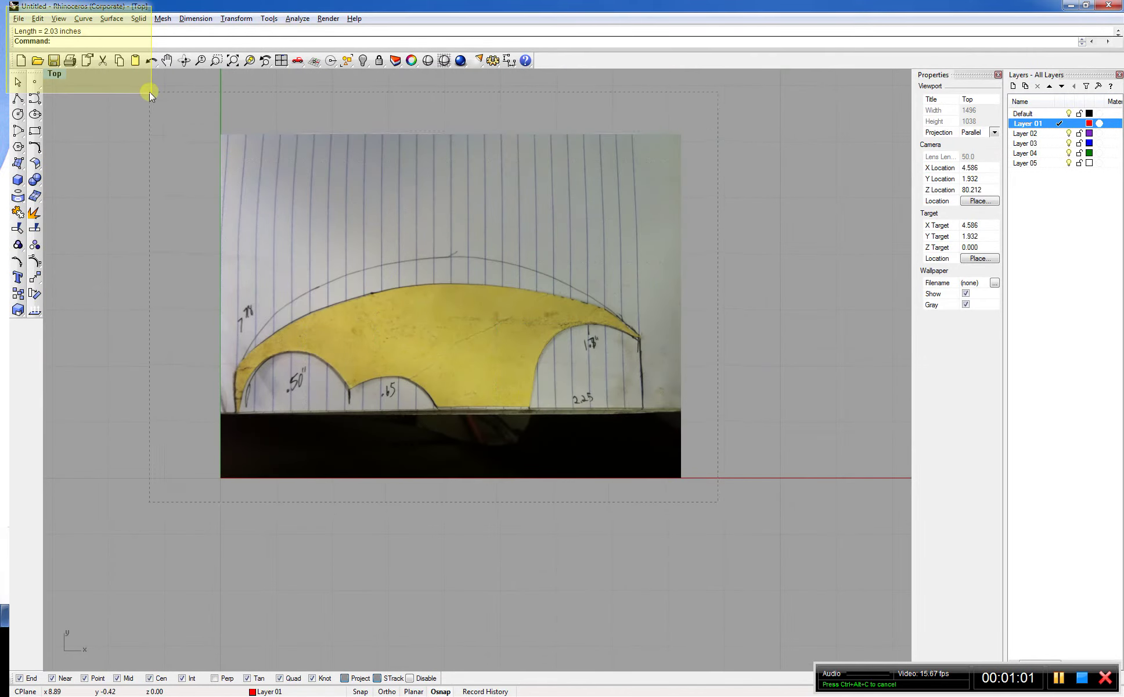
drag(149, 91, 149, 91)
text(Scale)
key(Return)
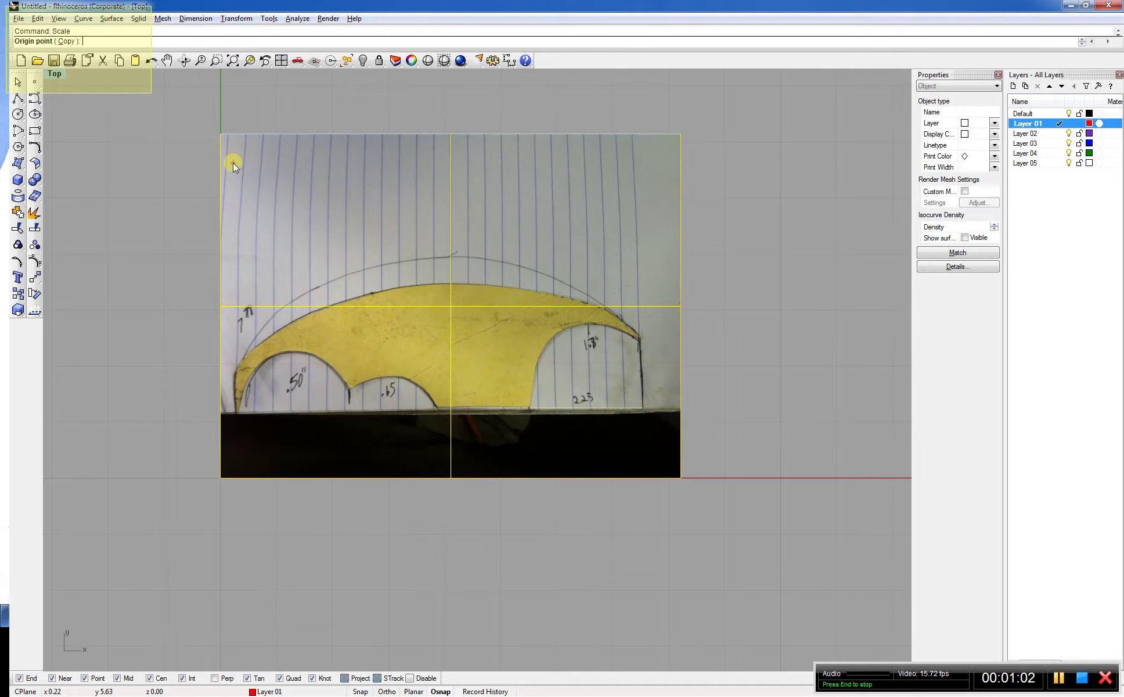
click(219, 478)
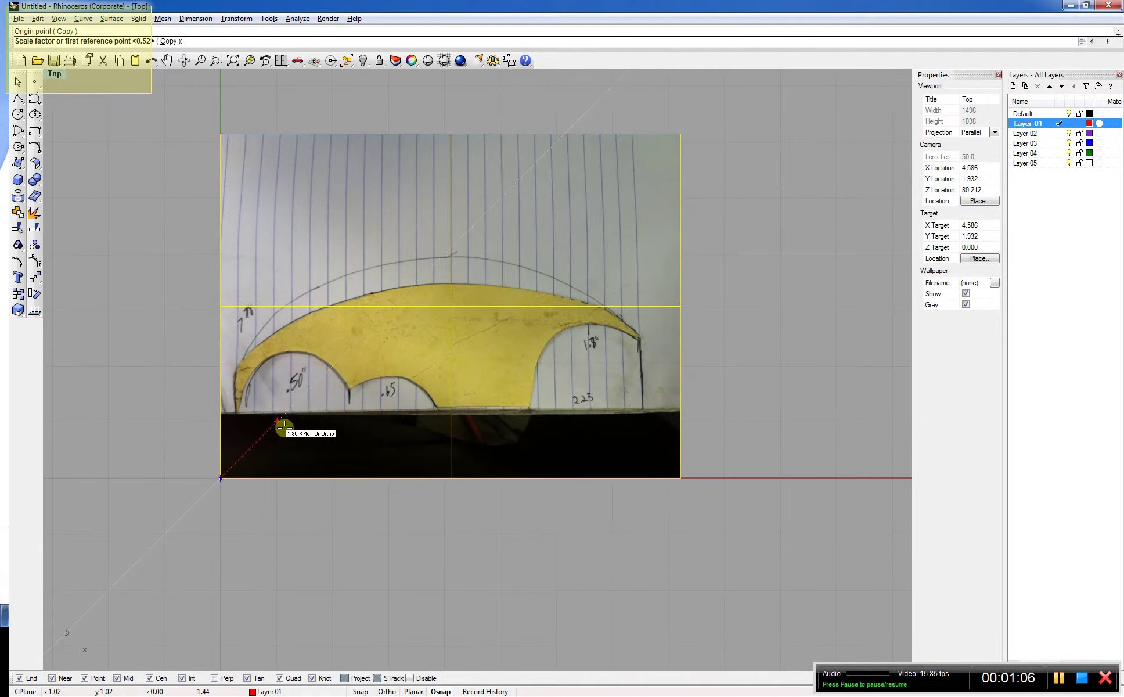
text(1.08)
key(Return)
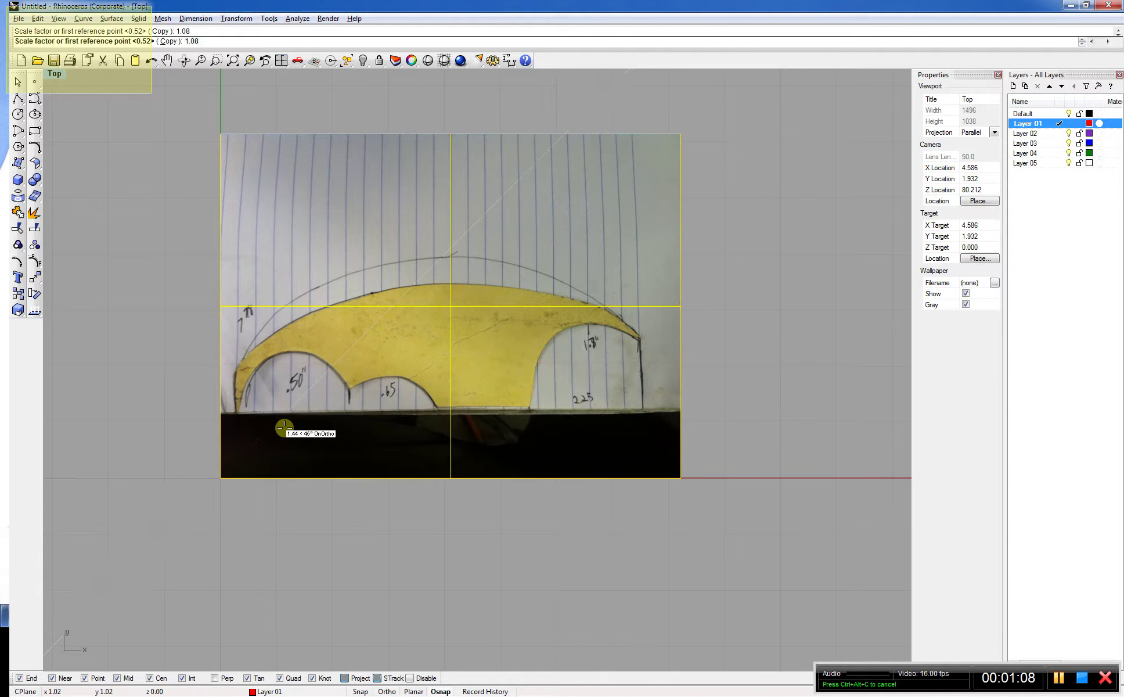
click(507, 555)
Measure the scaled reference line's length across the base of the 2.25 arch
scroll(618, 380, up, 5)
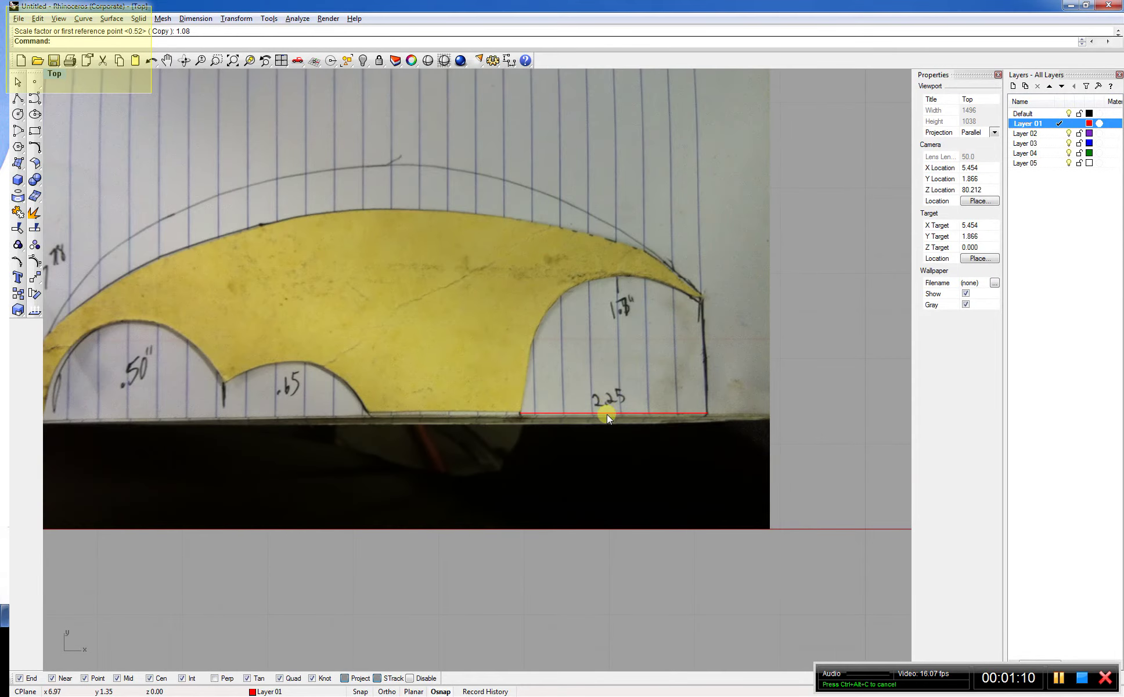
click(607, 413)
text(l)
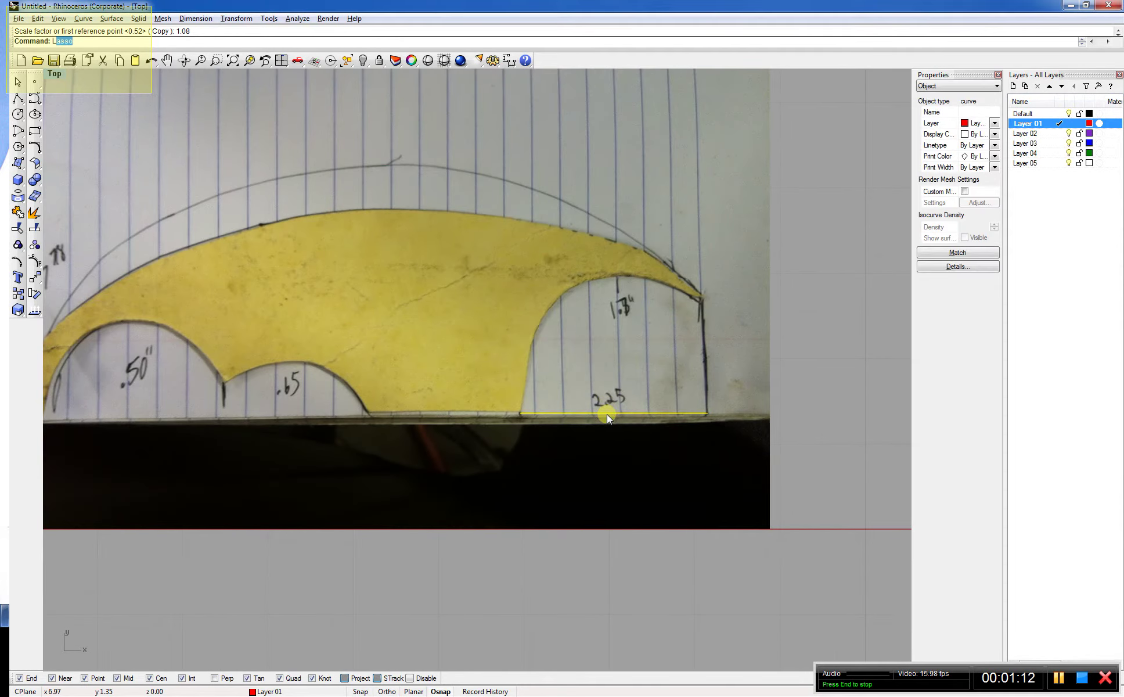
text(ength)
key(Return)
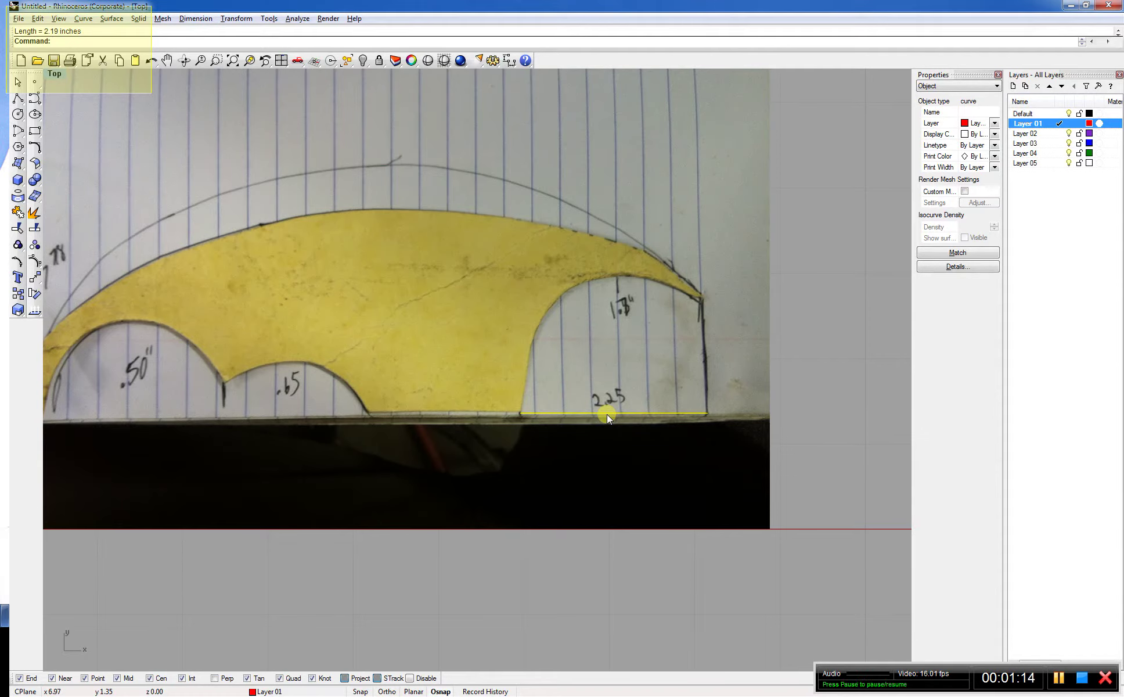
key(Escape)
Divide 2.25 by 2.19 in the calculator to work out the remaining scale factor
scroll(625, 409, down, 2)
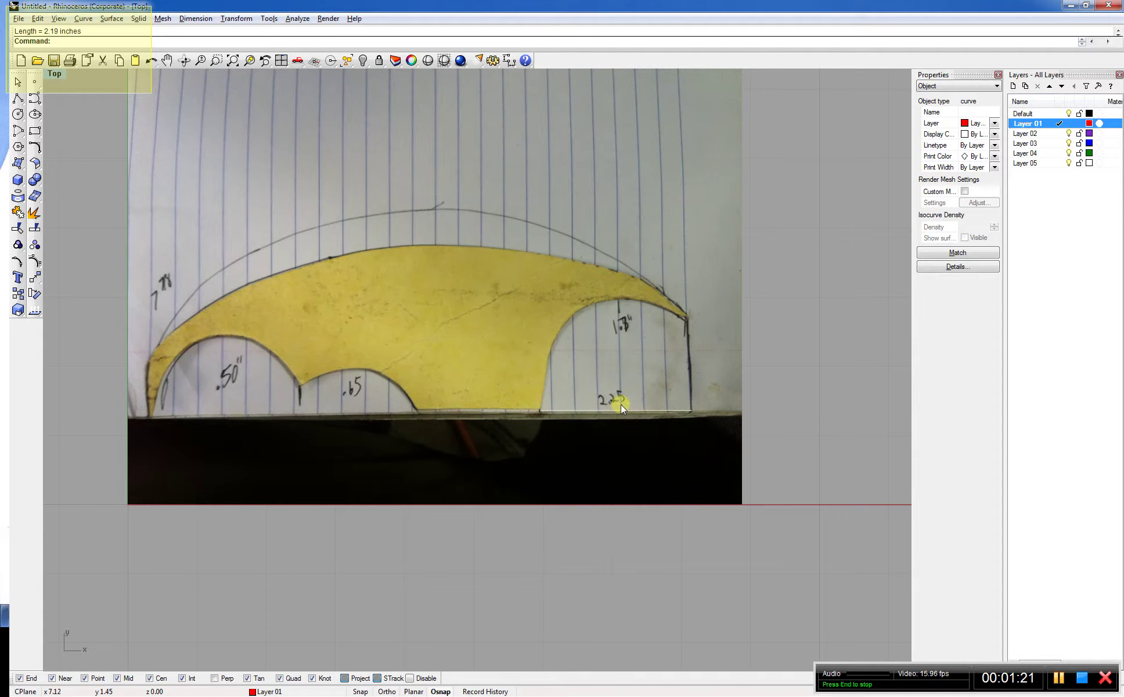
key(XF86Calculator)
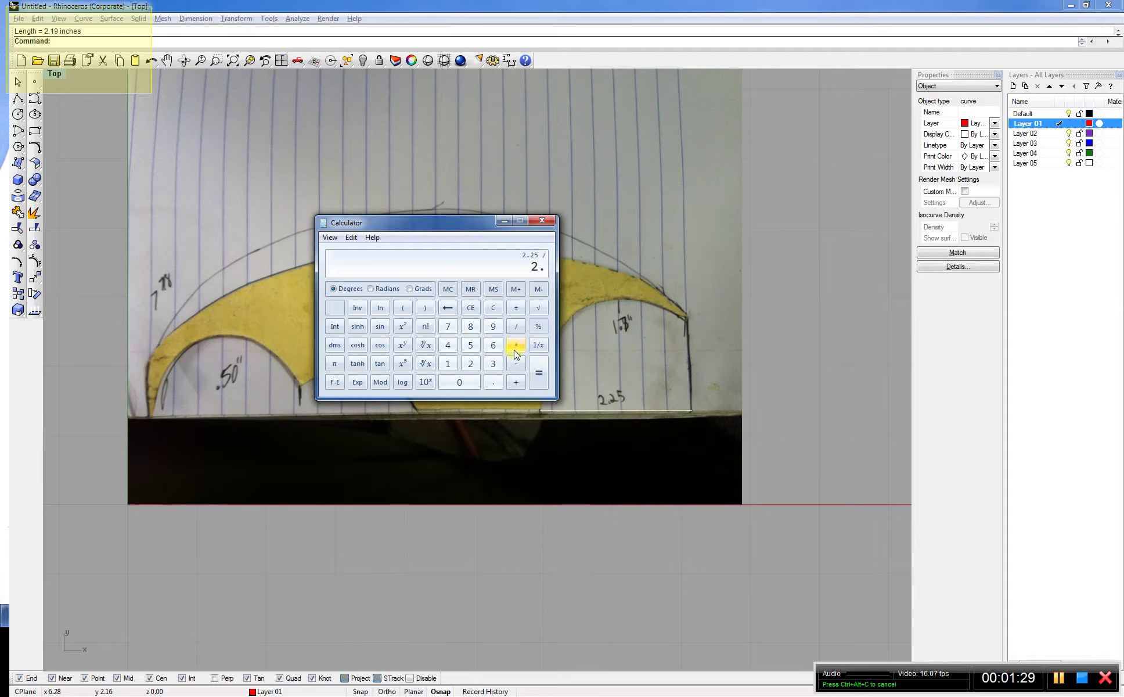
text(.19)
key(Return)
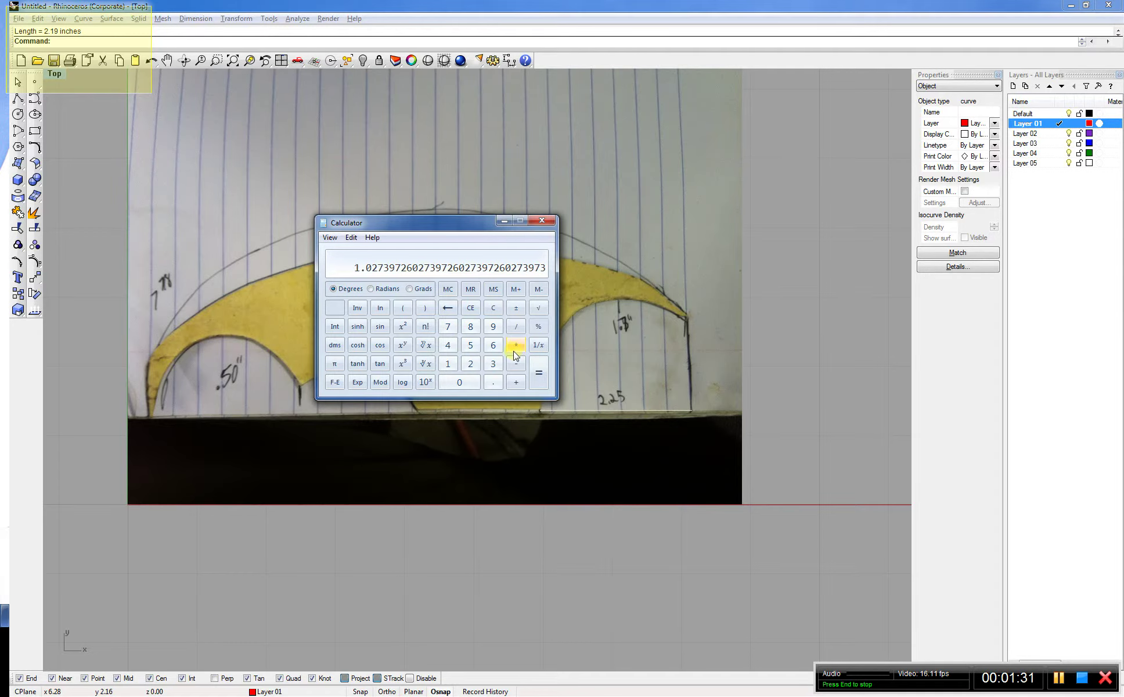
click(538, 226)
Scale the picture frame and reference line together by 1.027 from the picture's lower-left corner
scroll(623, 459, down, 4)
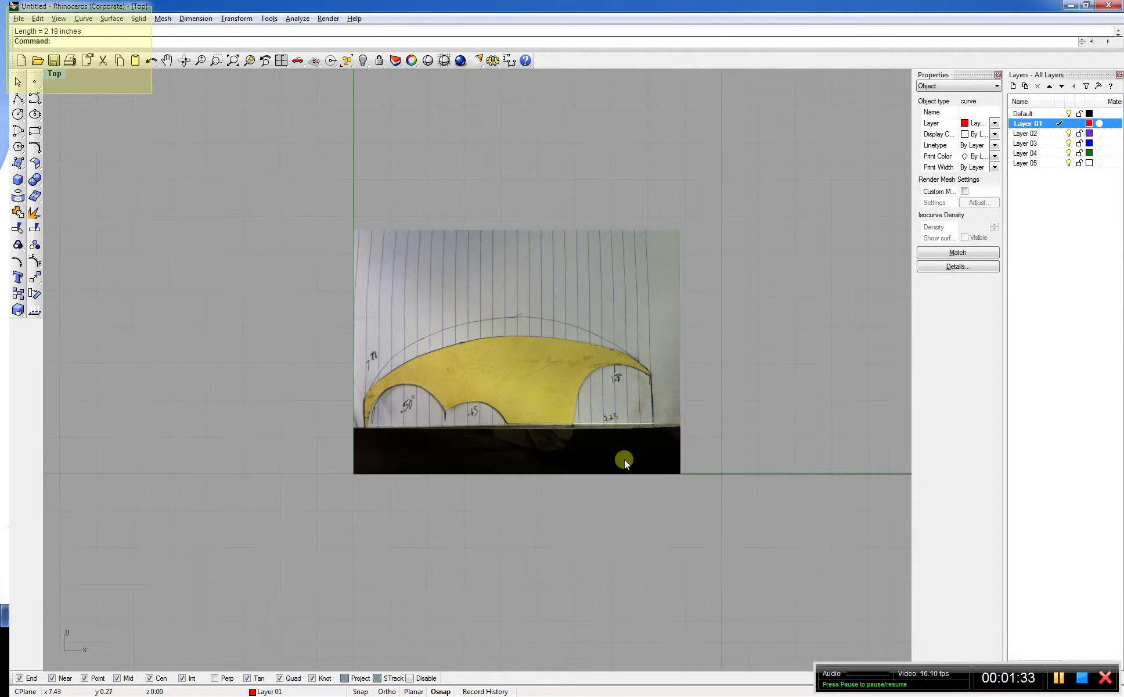
drag(709, 522, 322, 198)
text(scale)
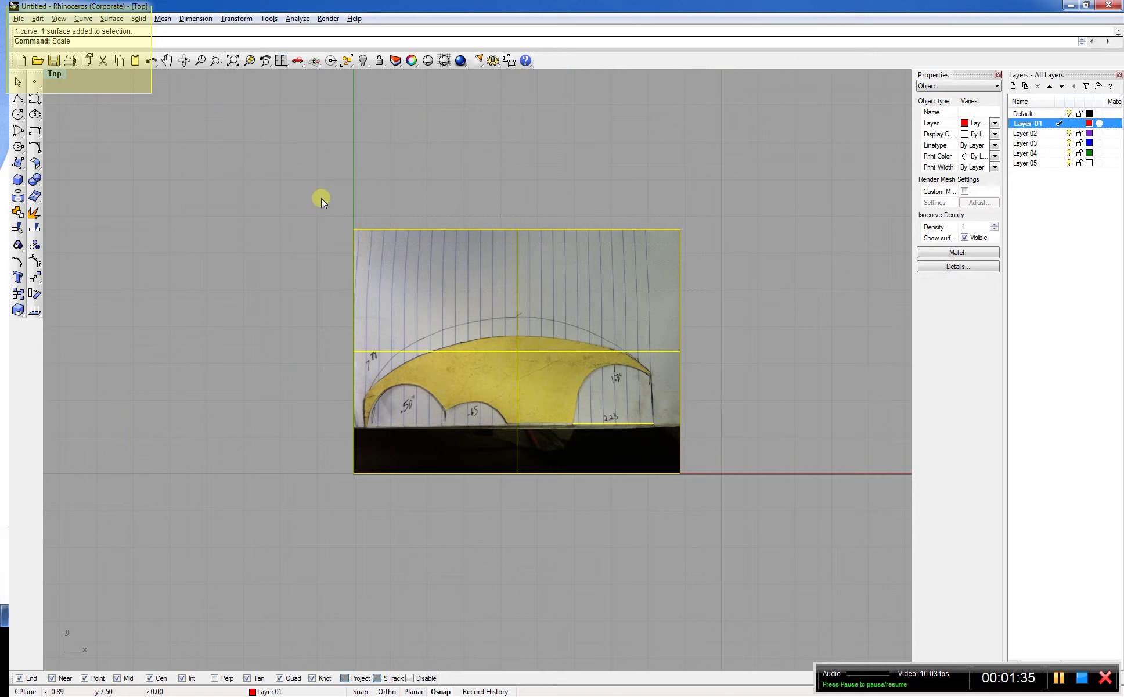
key(Return)
click(351, 470)
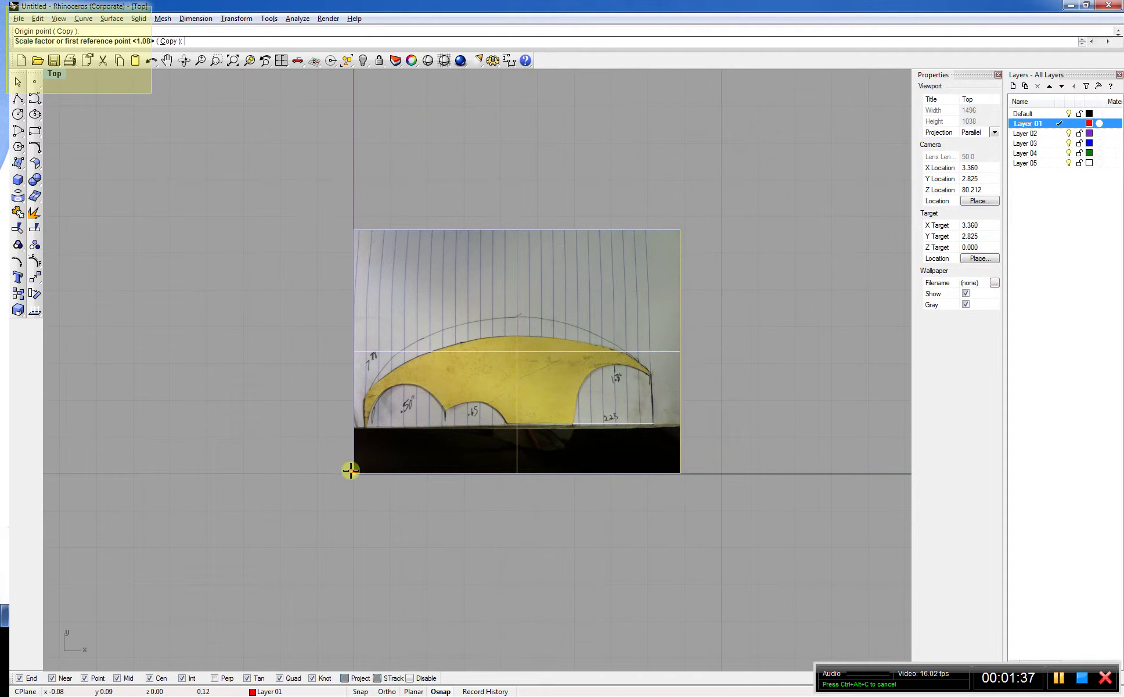
text(1.027)
key(Return)
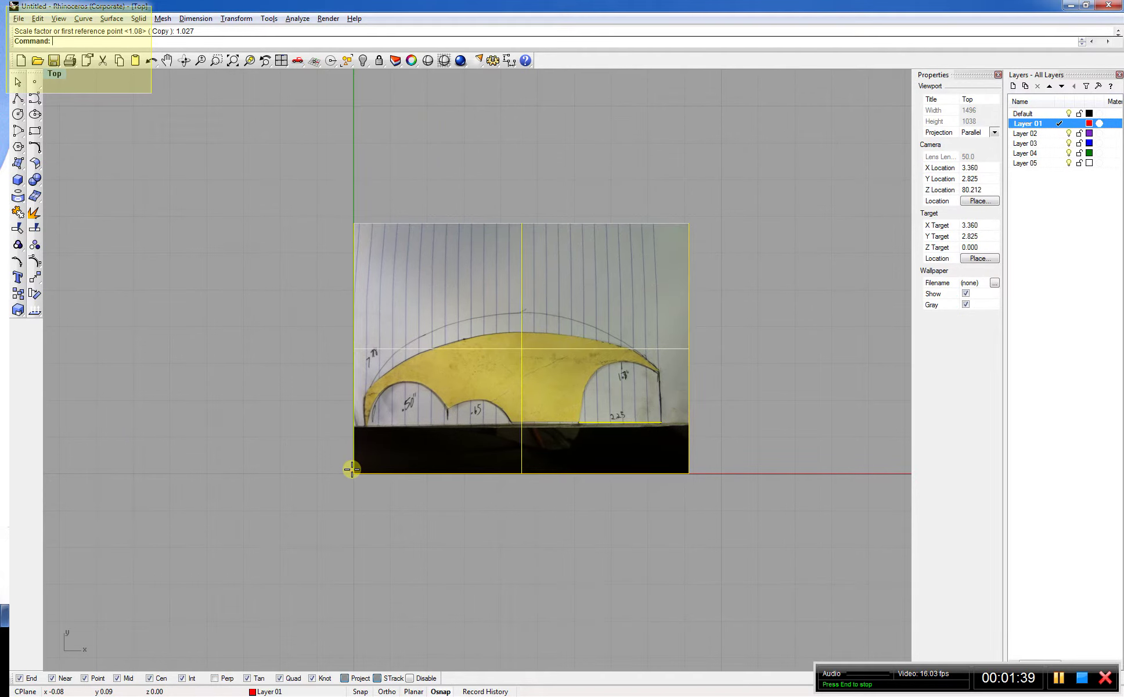
Re-measure the length of the rescaled reference line across the base of the 2.25 arch, leaving it deselected
scroll(590, 450, up, 5)
click(628, 384)
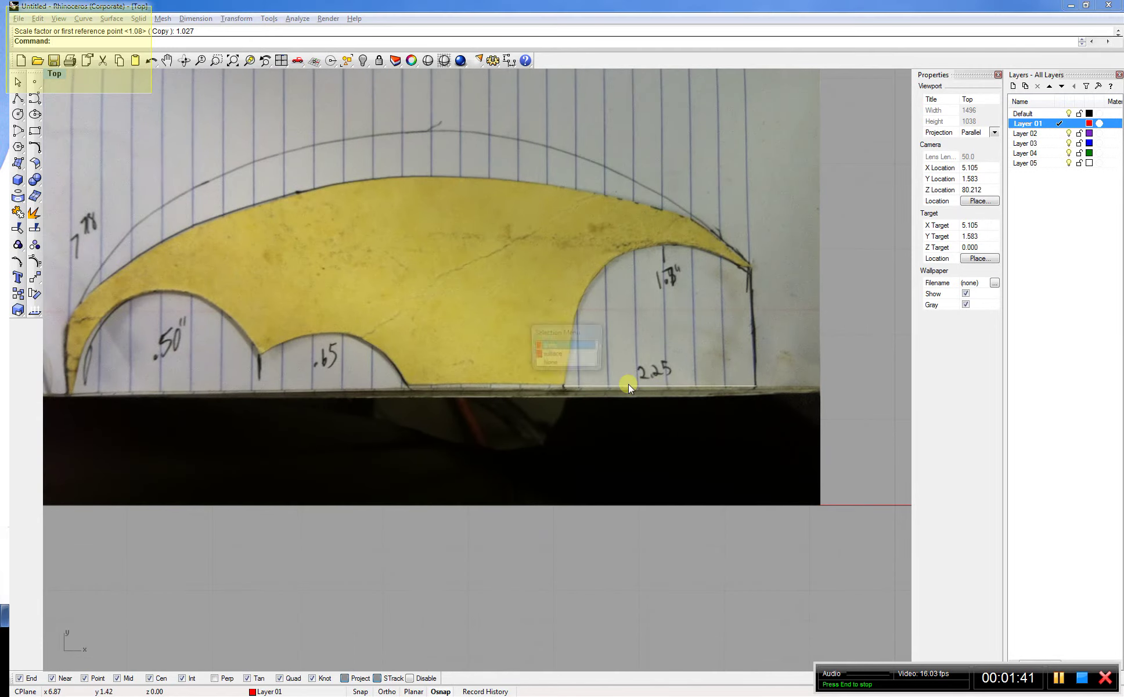
key(Return)
text(length)
key(Return)
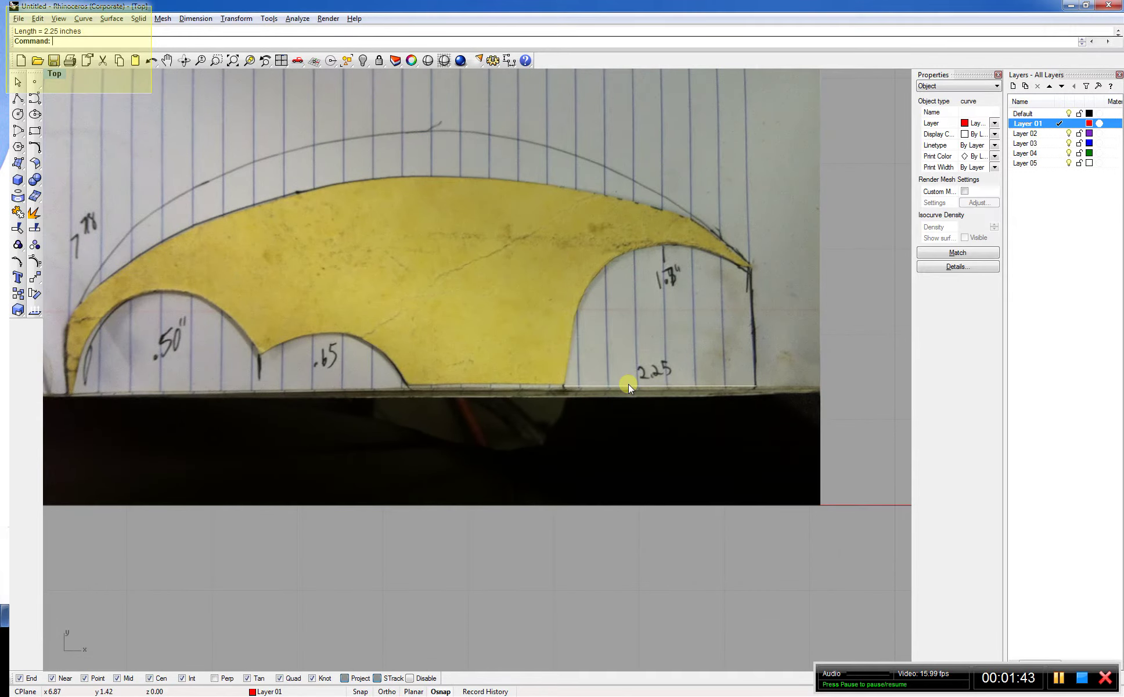
scroll(628, 384, down, 4)
scroll(615, 303, up, 3)
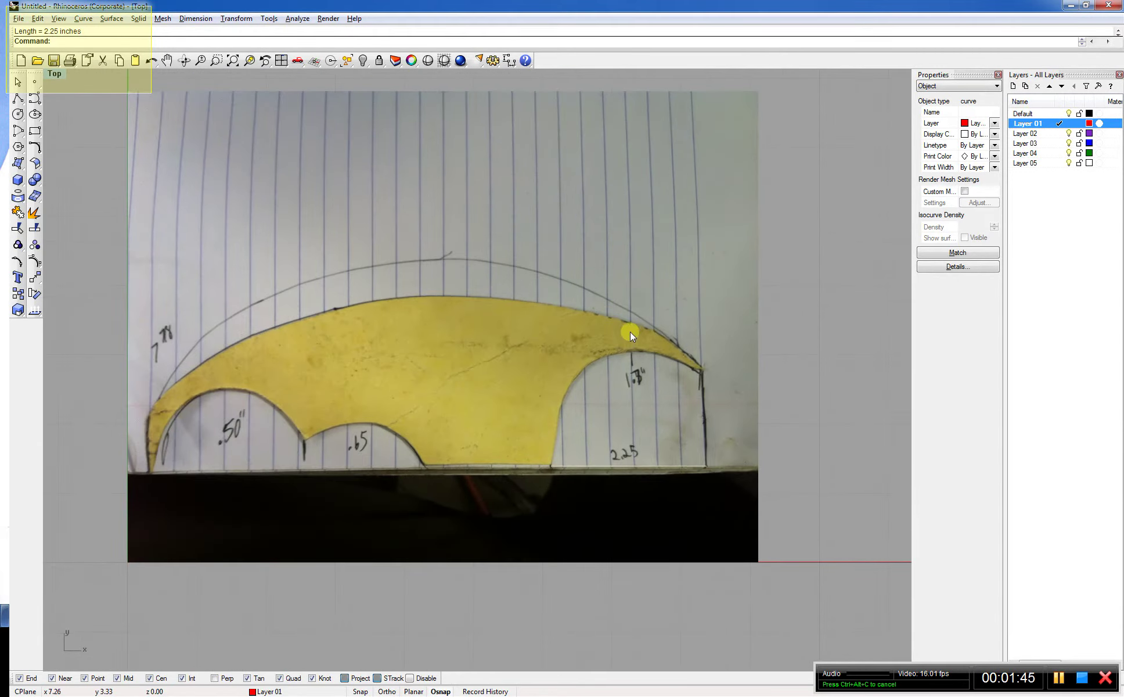
click(97, 277)
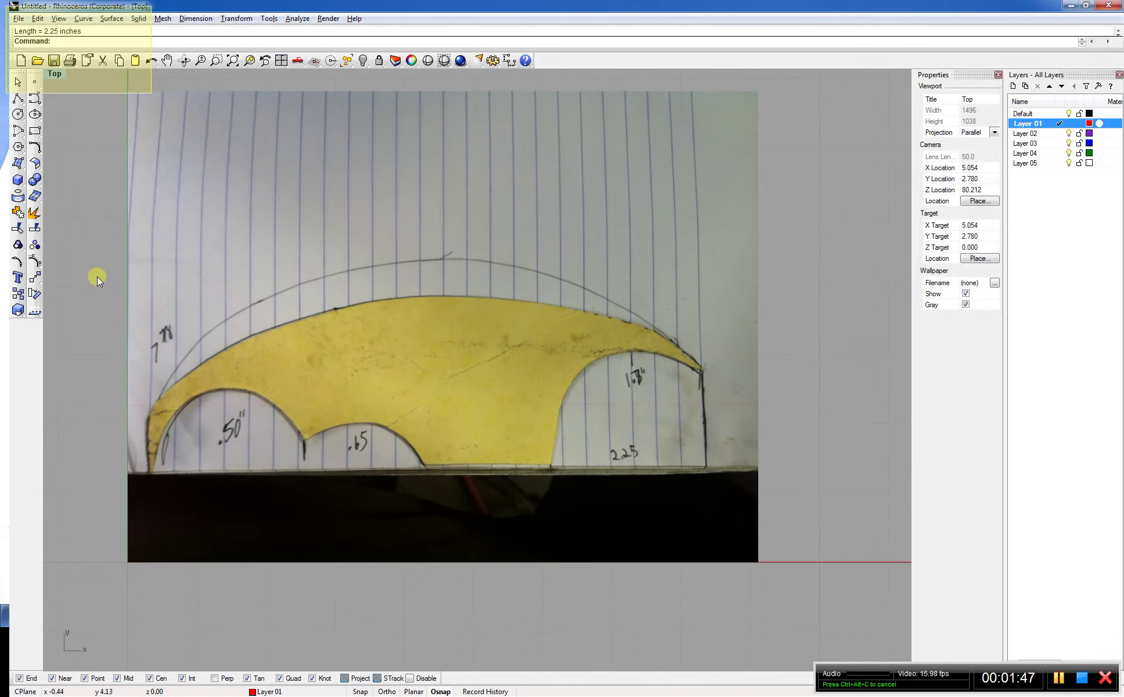
Draw a three-point circle that follows the long curved upper edge of the yellow template
text(circle)
key(Return)
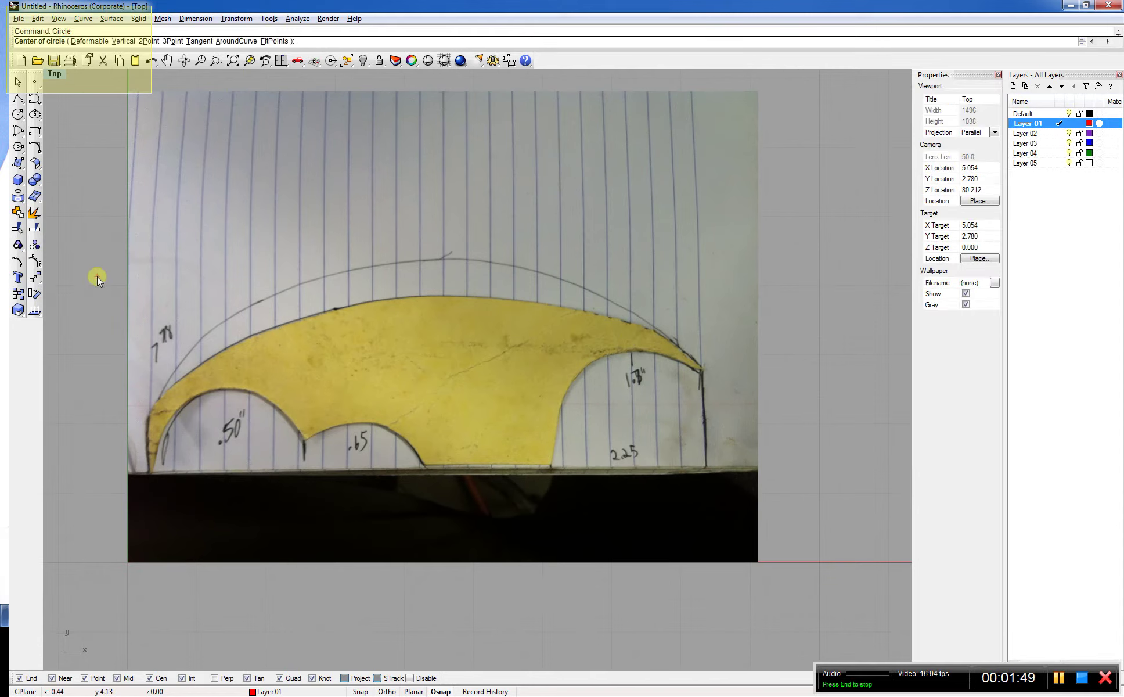
click(173, 40)
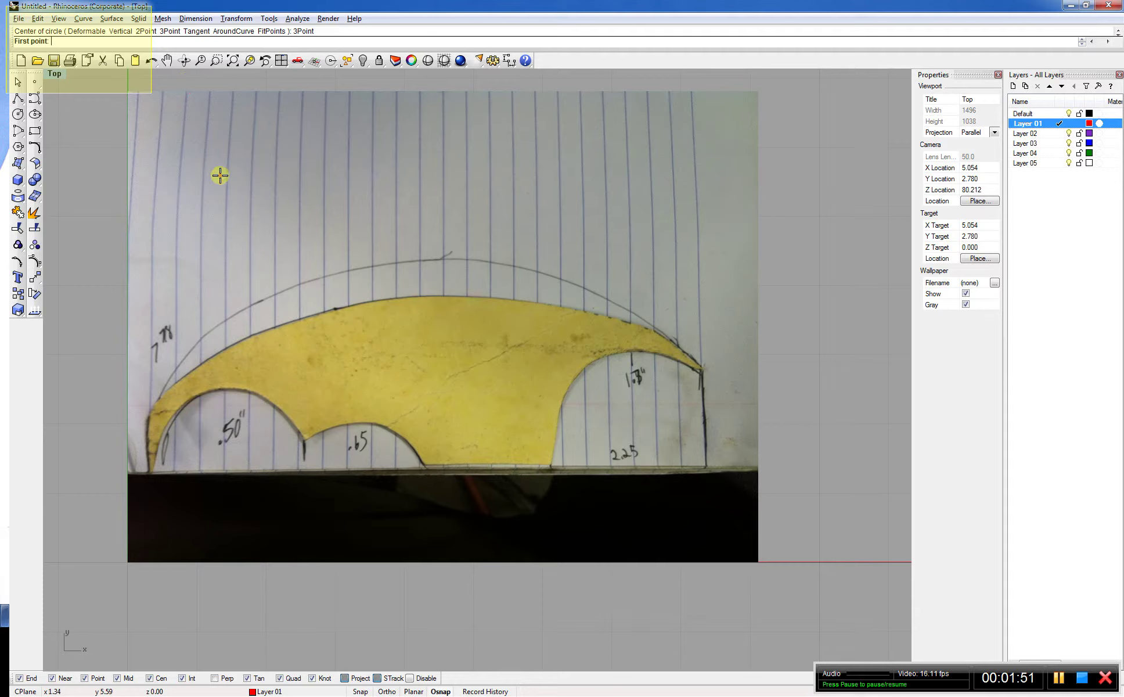
click(159, 398)
click(375, 300)
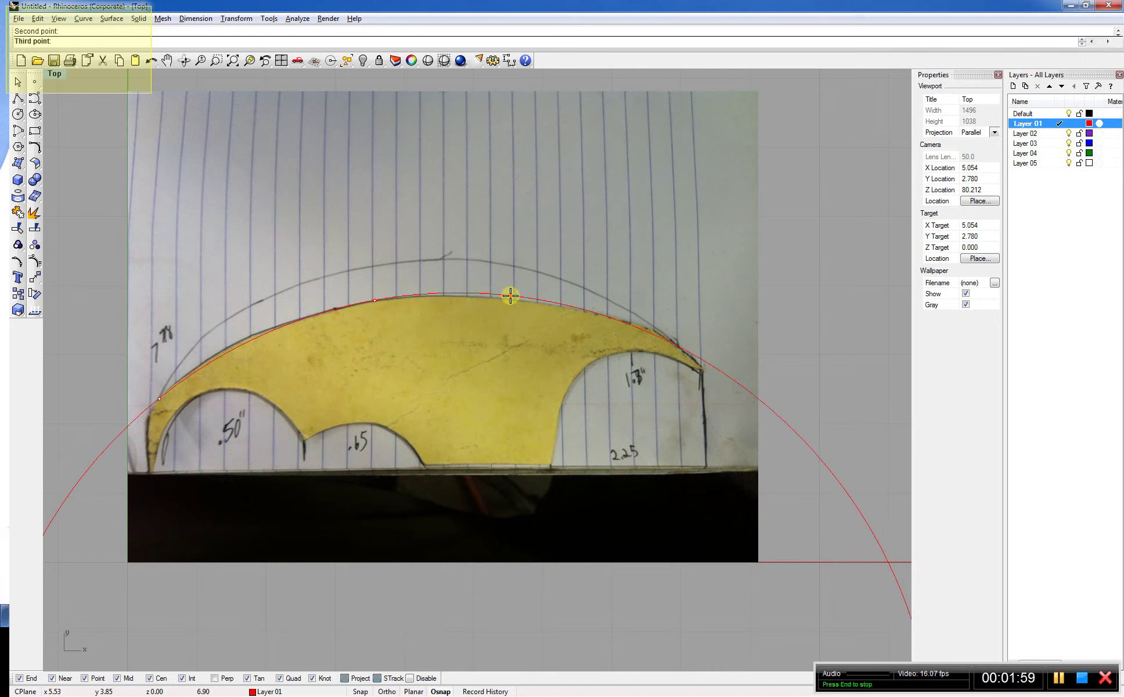
click(511, 296)
Draw a three-point circle that follows the arch marked .50 on the template
right_click(490, 308)
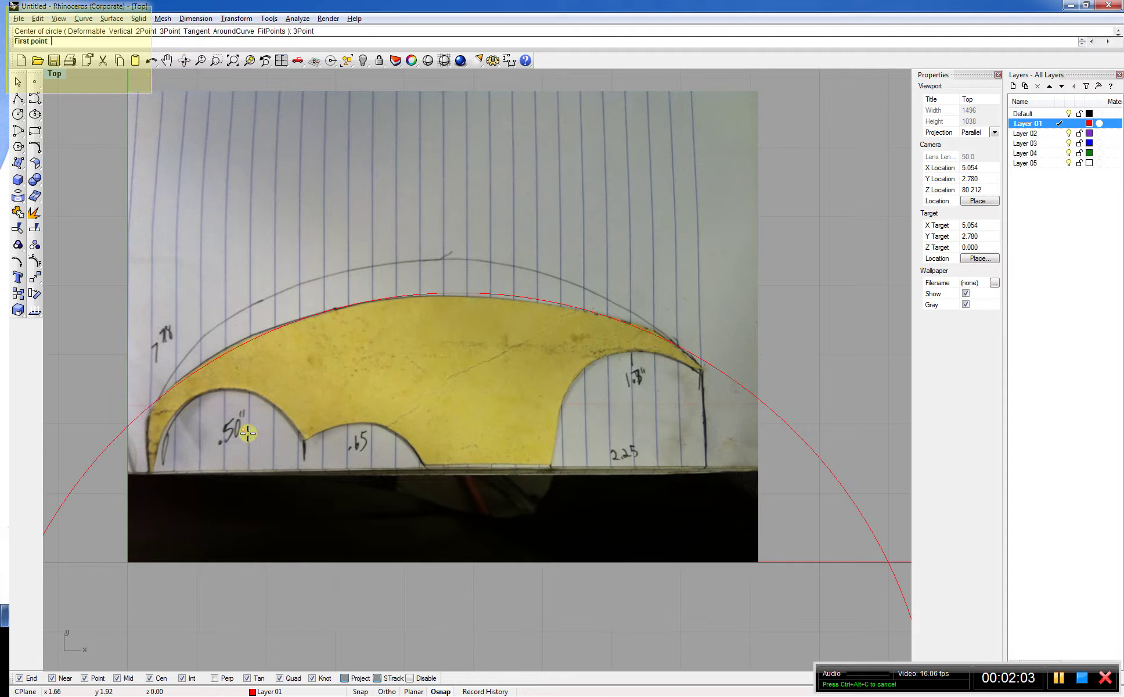
click(172, 418)
click(237, 391)
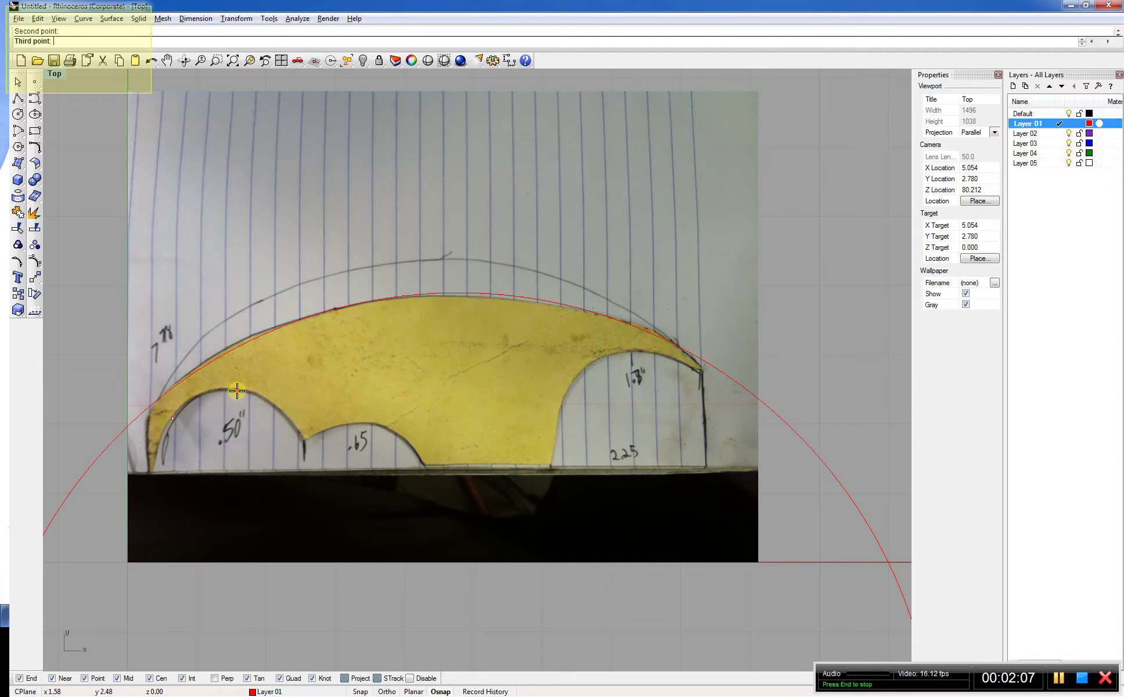
click(285, 415)
Draw a three-point circle that follows the small middle arch marked .65
right_click(286, 414)
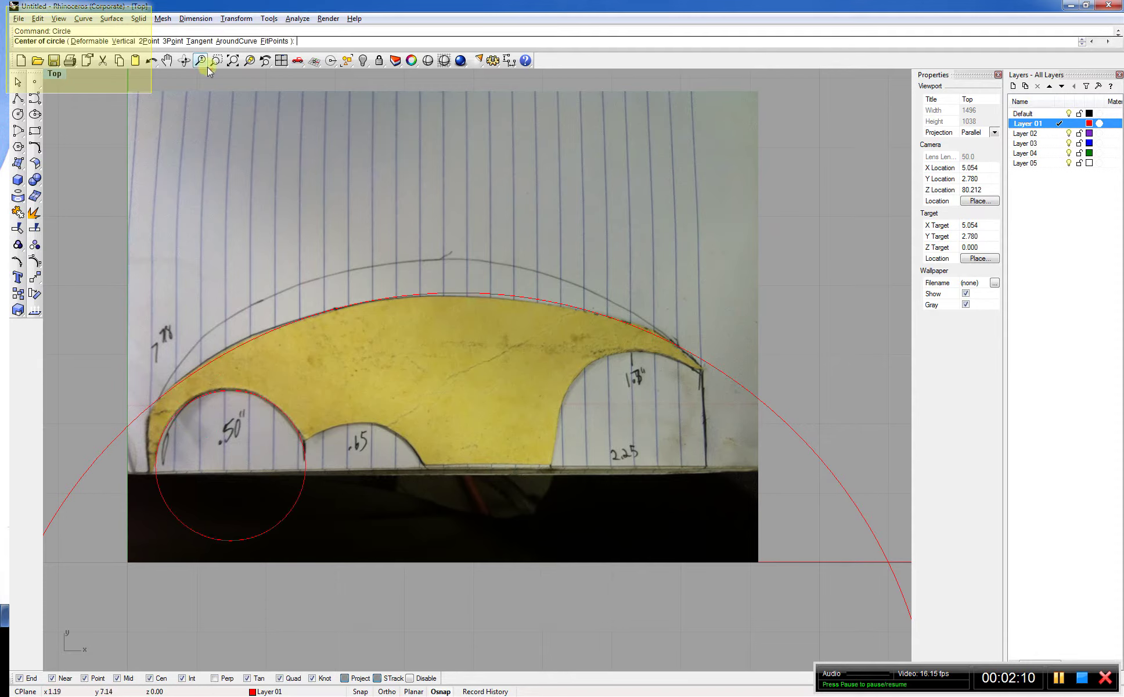
click(173, 41)
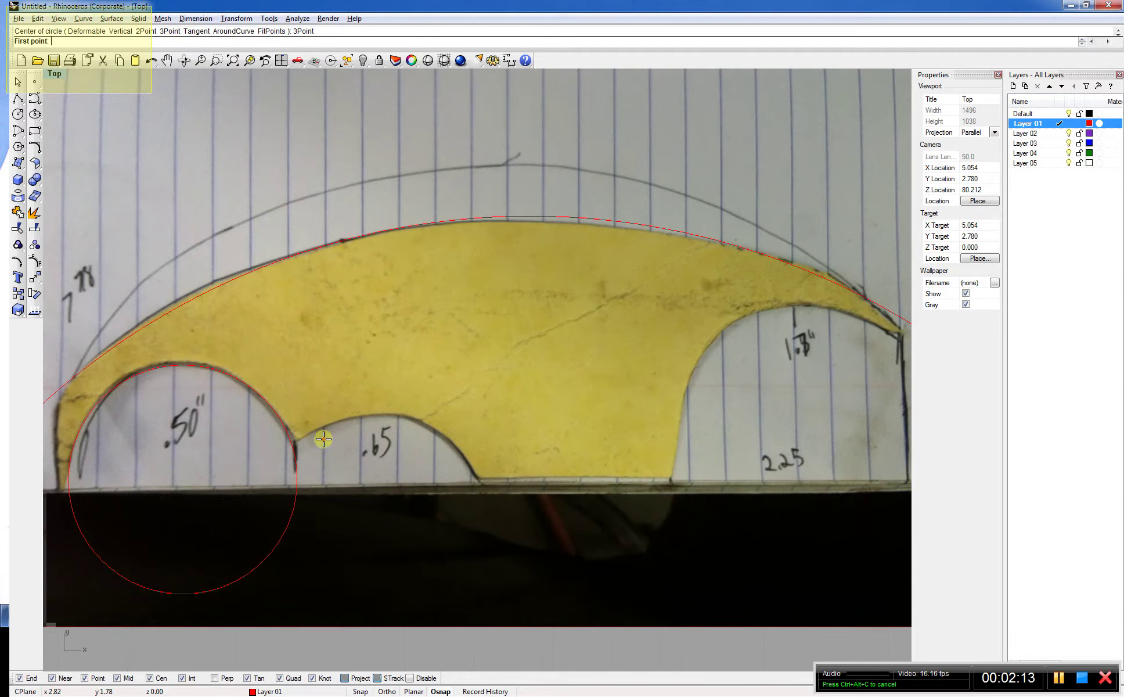
scroll(321, 439, up, 2)
click(319, 429)
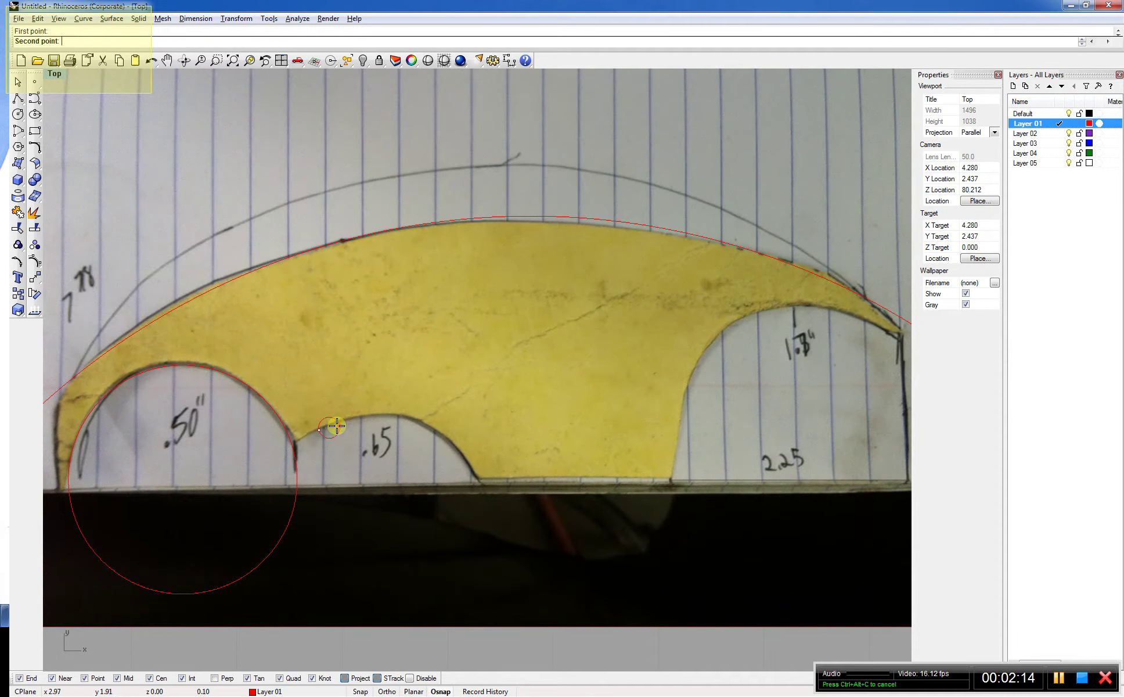
click(402, 417)
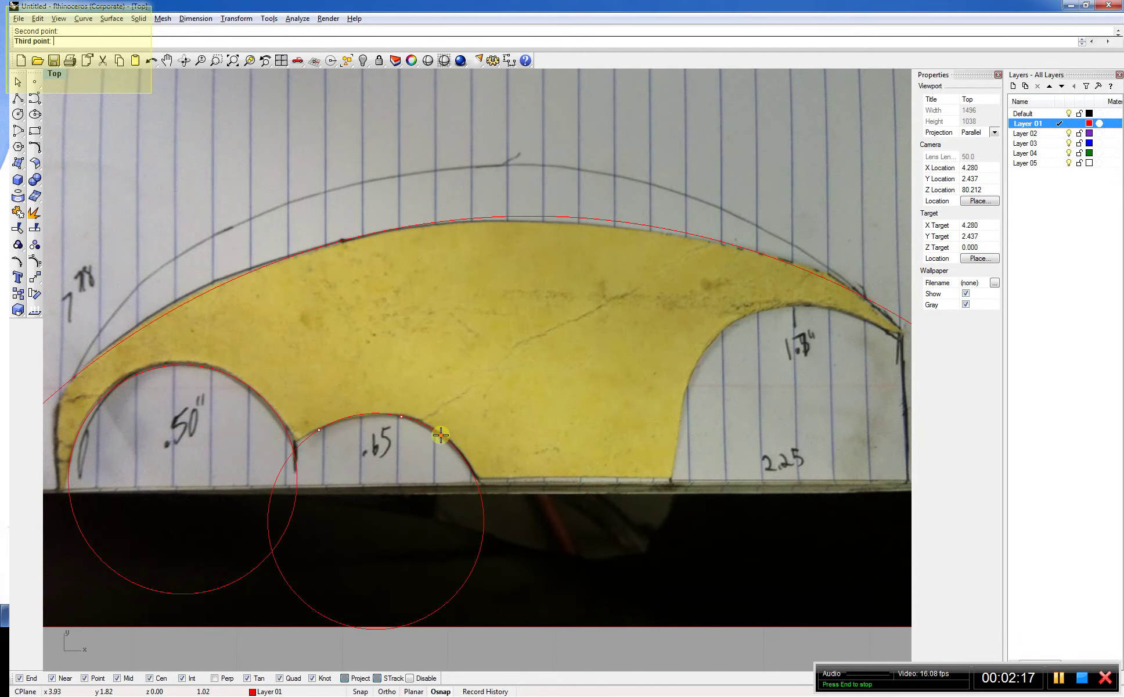
click(441, 434)
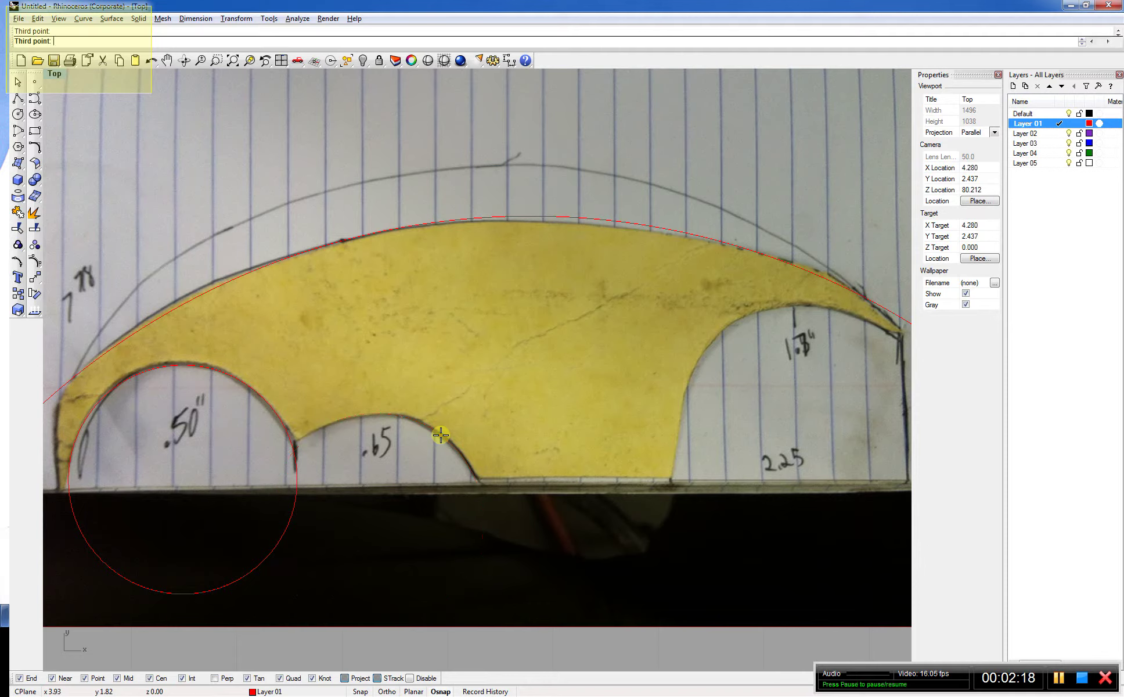
Draw a three-point circle that follows the crown and inner side of the large arch above the 2.25 base
right_click(433, 407)
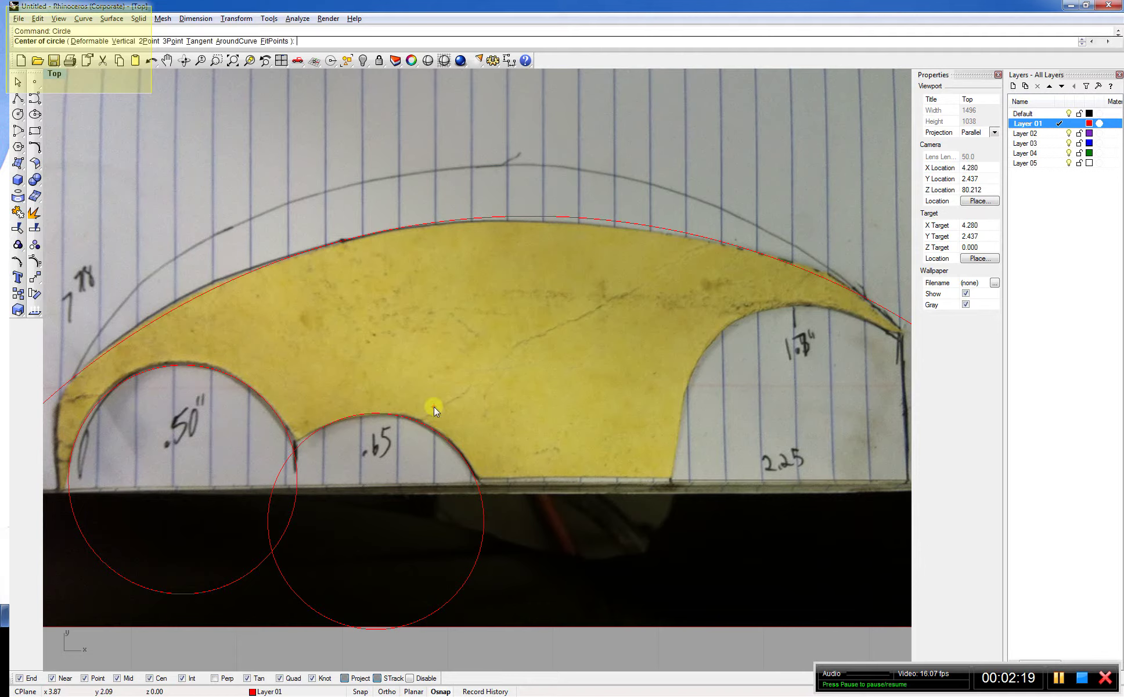
click(170, 46)
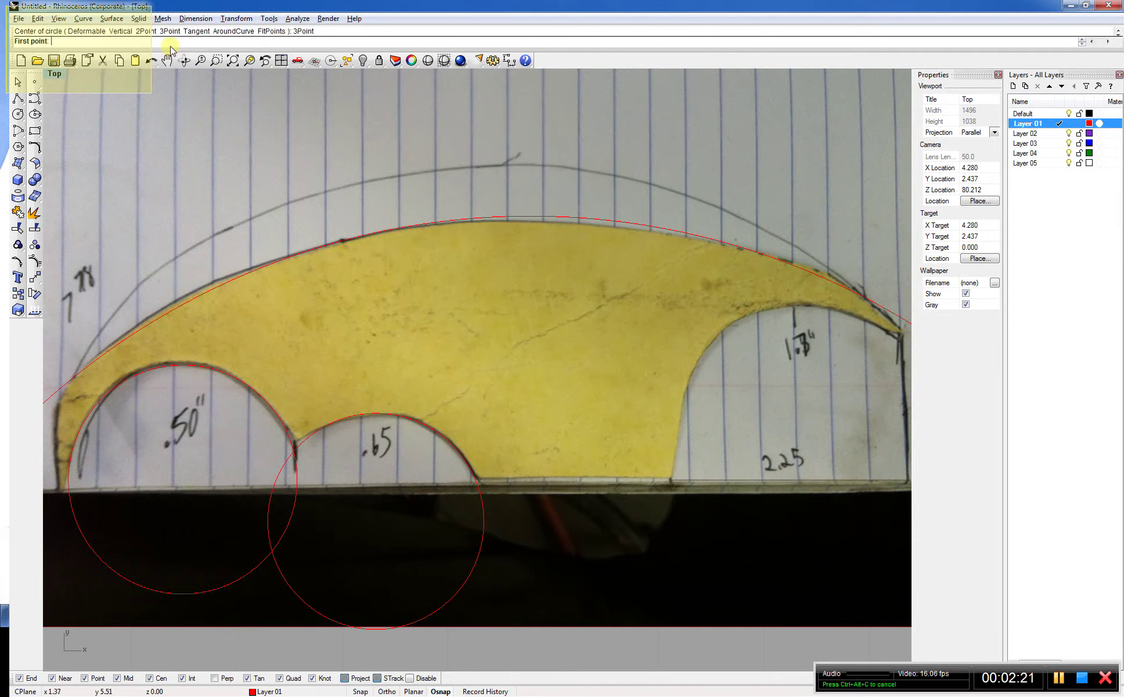
click(838, 312)
click(745, 318)
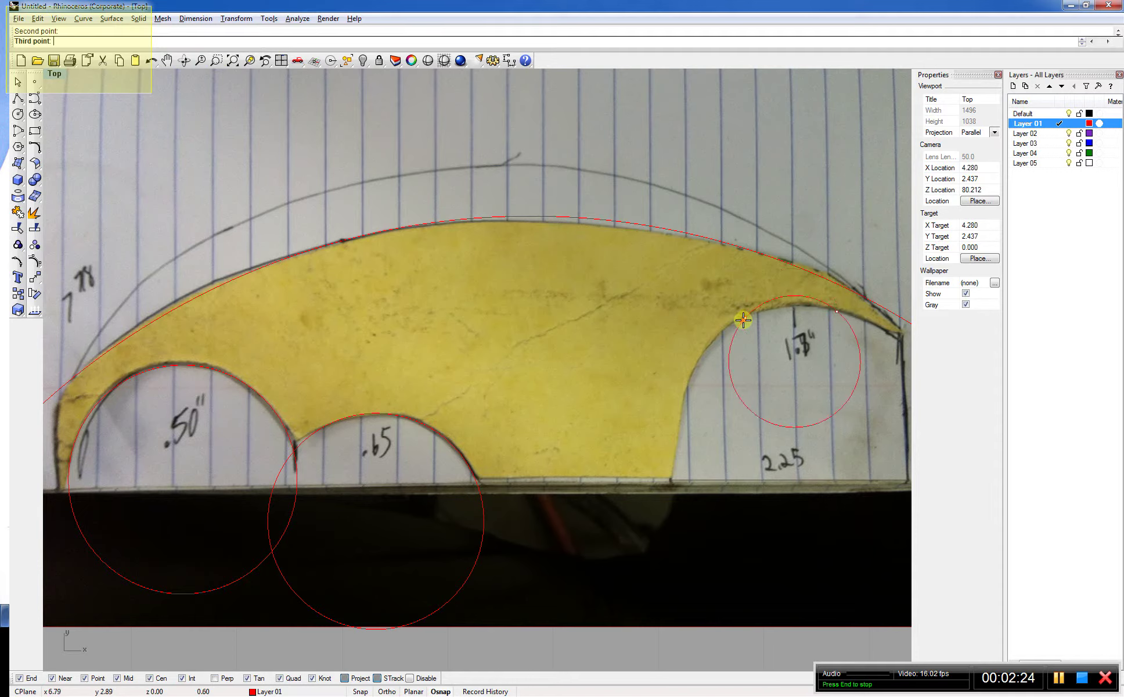
click(711, 345)
Draw a tangent line from the inner side of the large arch's circle, through the reference line's inner endpoint, to a point below the base
scroll(610, 394, down, 5)
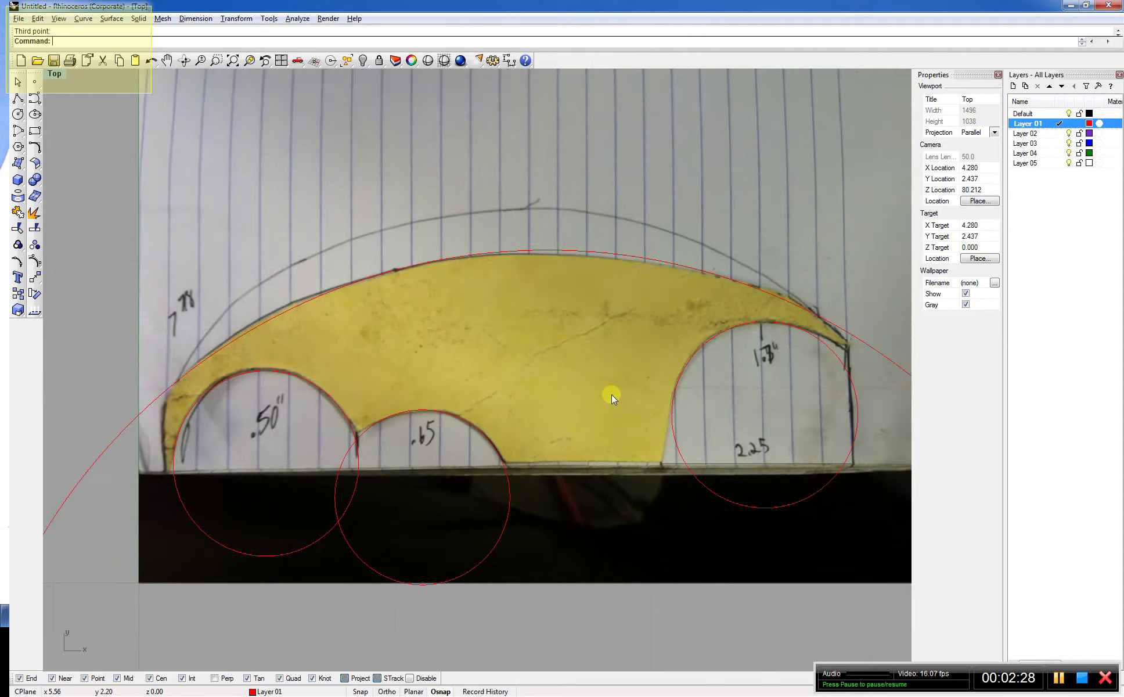
scroll(778, 352, up, 3)
scroll(656, 415, up, 2)
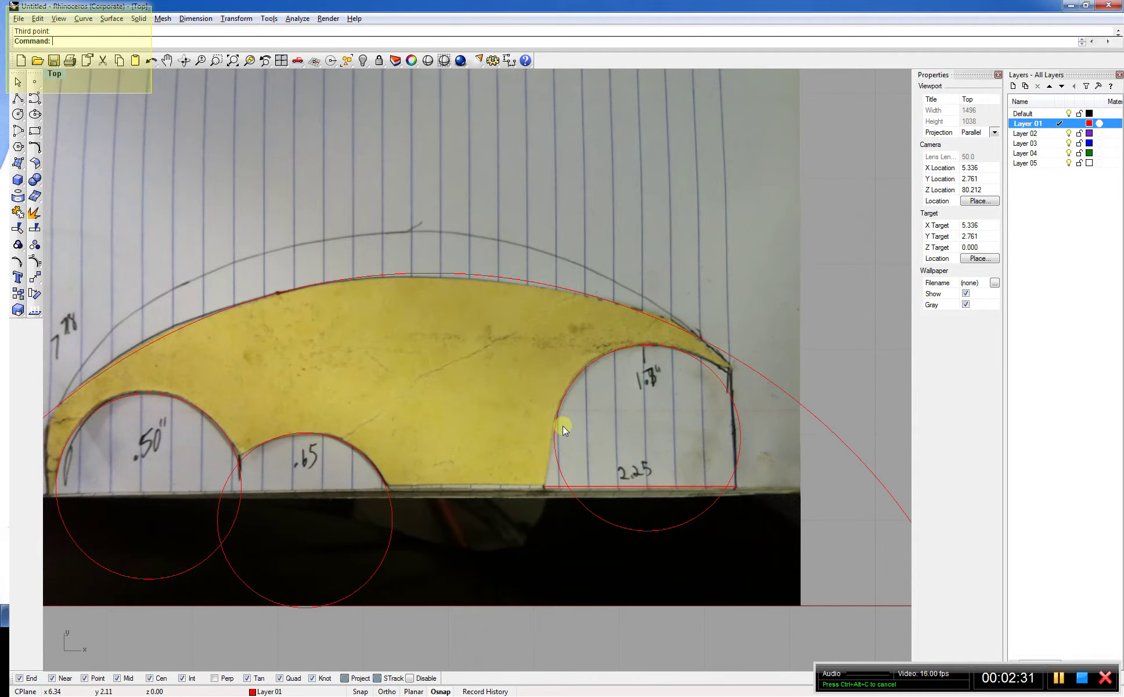
scroll(503, 445, down, 1)
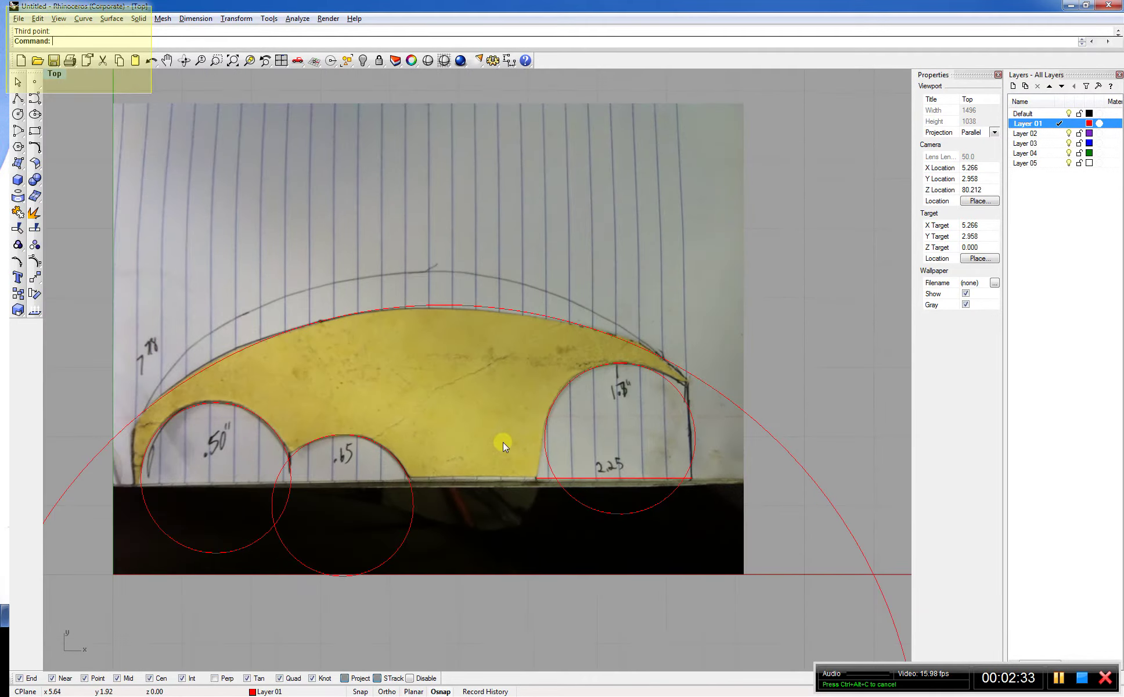
text(line)
key(Return)
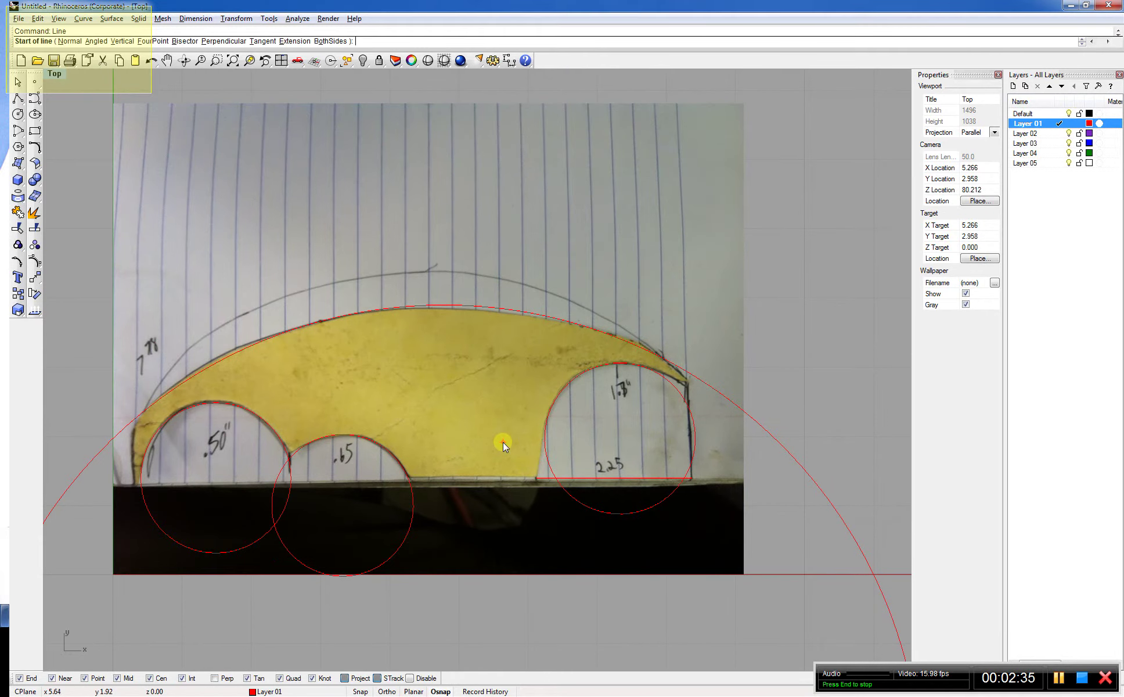
scroll(619, 441, up, 3)
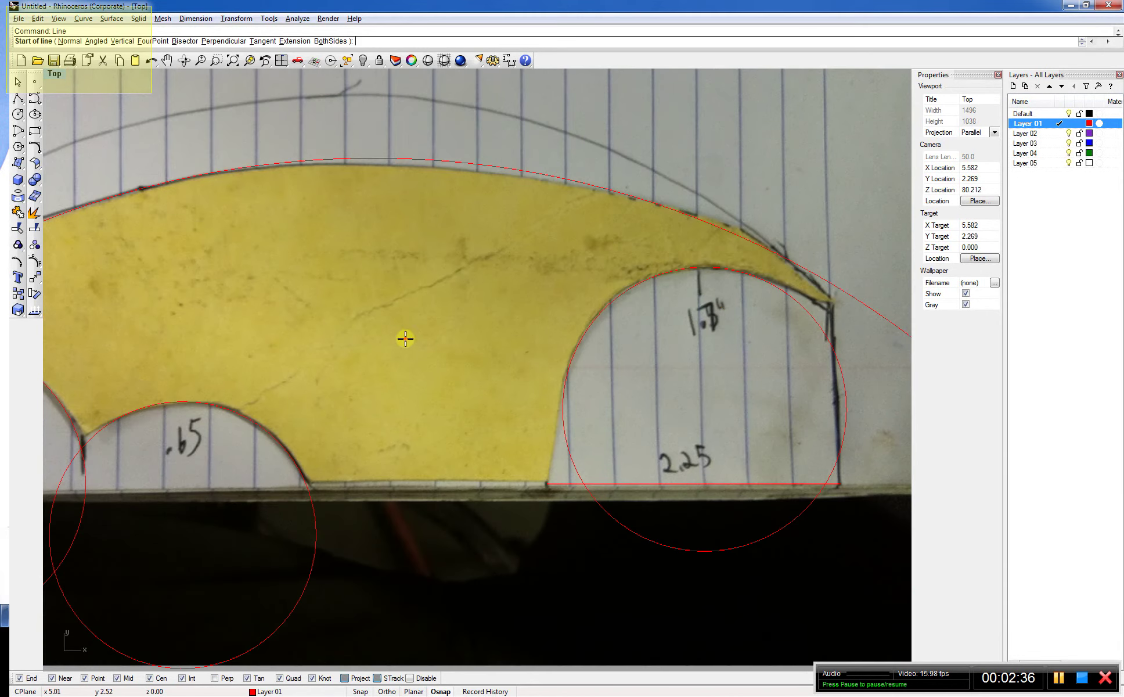
click(262, 41)
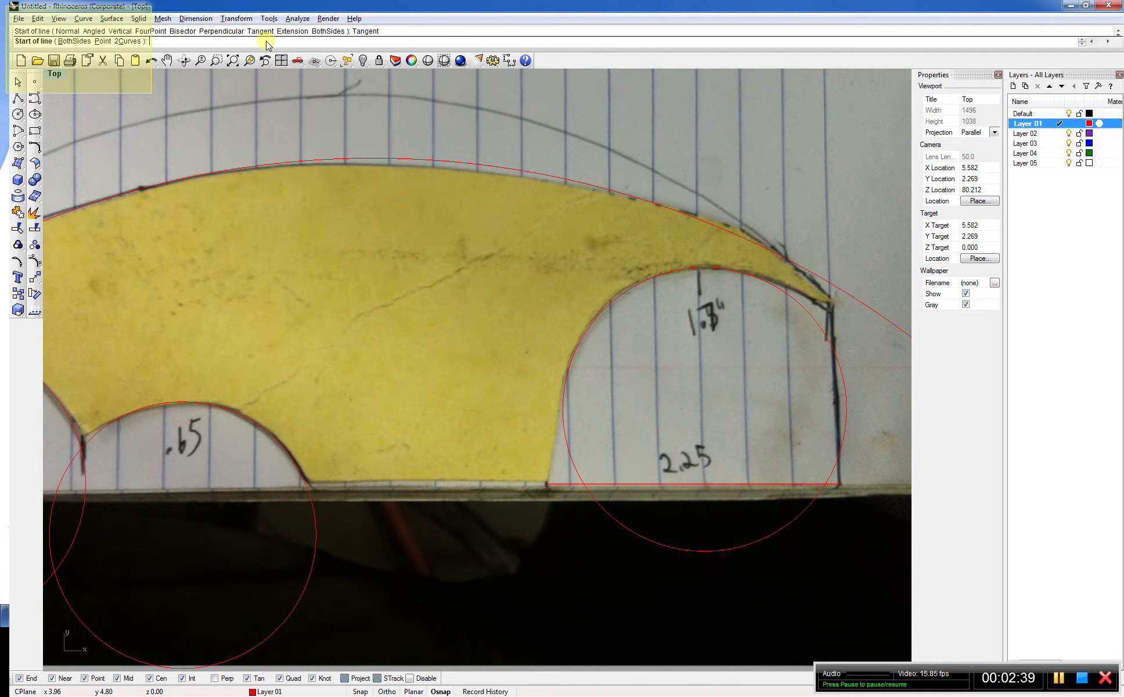
click(571, 352)
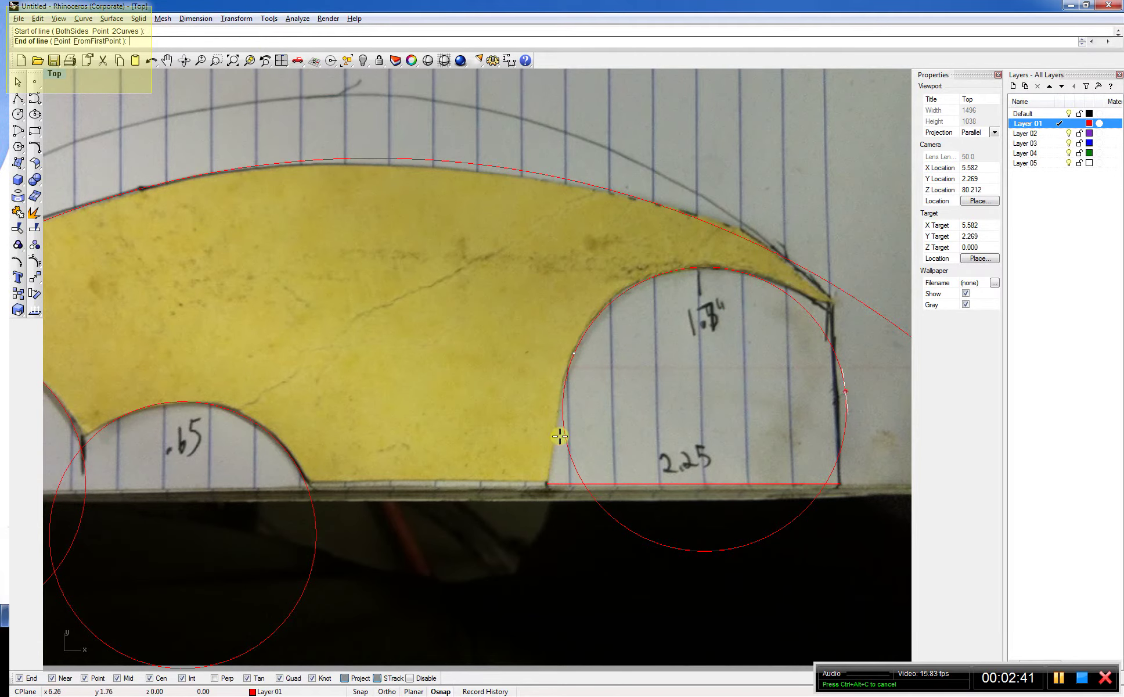
scroll(544, 488, up, 3)
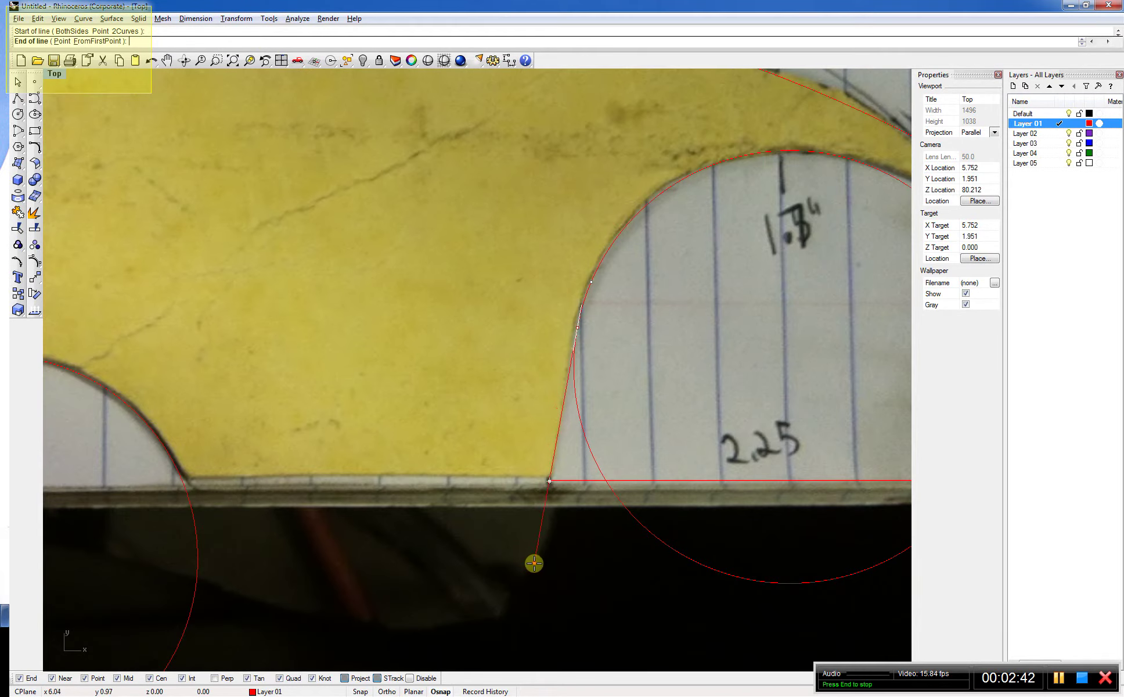
click(535, 564)
Draw a line along the template's flat base from the end of the .65 arch to the foot of the tangent line
right_click(535, 564)
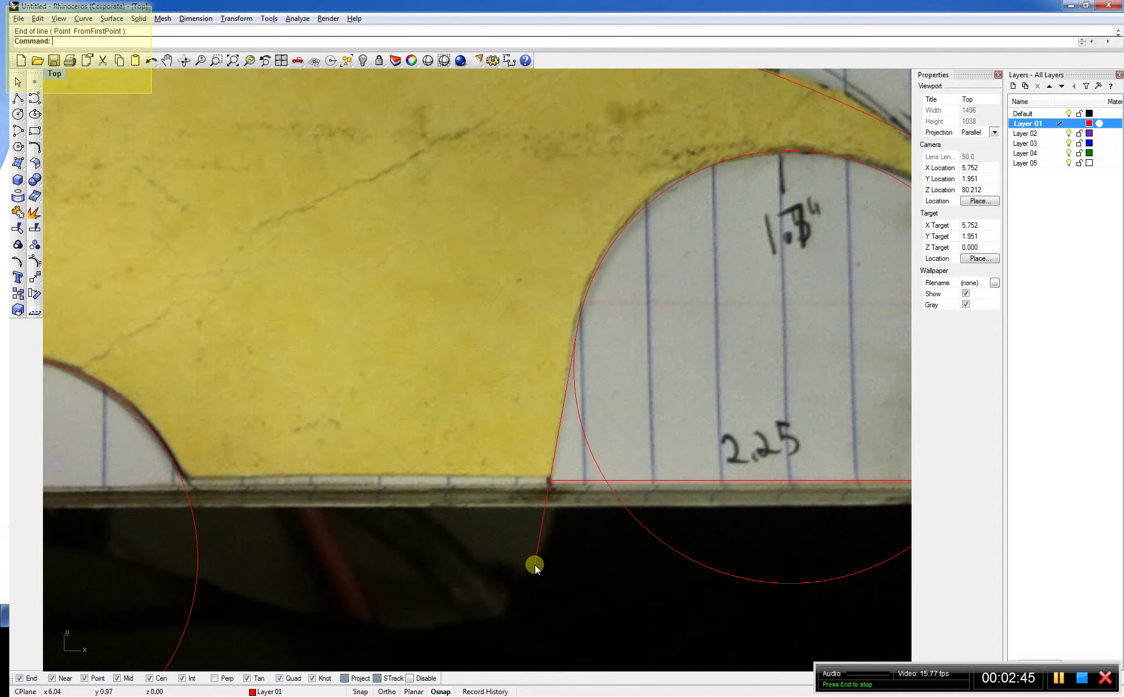
click(182, 478)
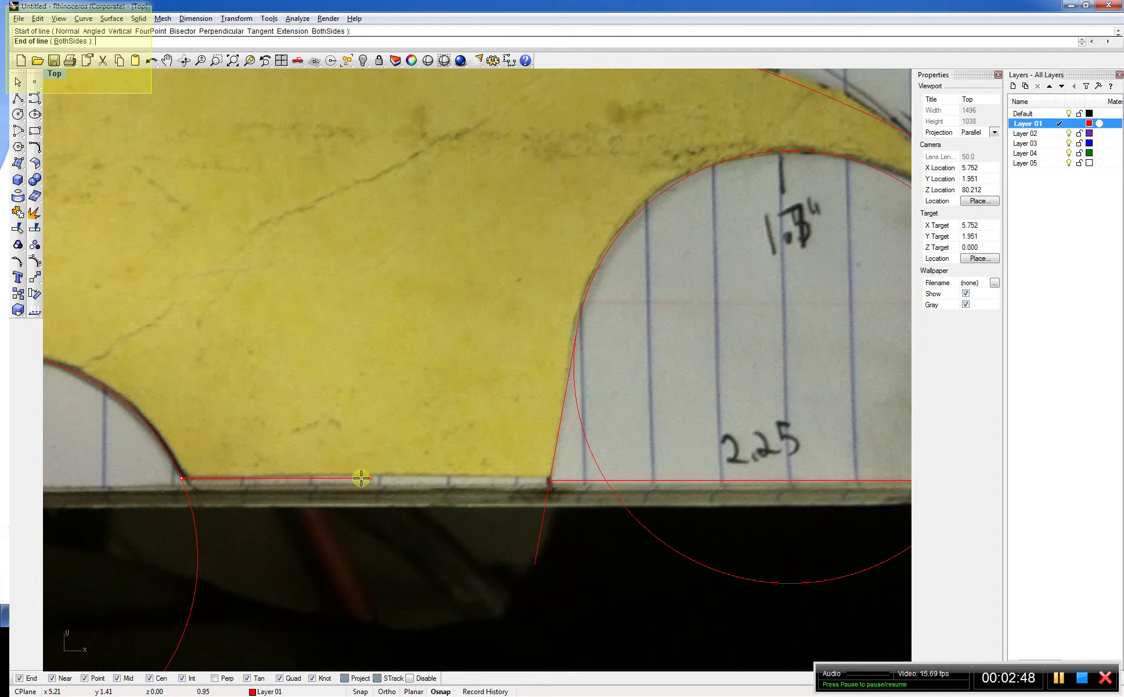
click(543, 480)
With object snaps disabled, draw a line tangent to the large arch's circle, running along the tip's underside and past the upper-edge circle
scroll(545, 486, down, 4)
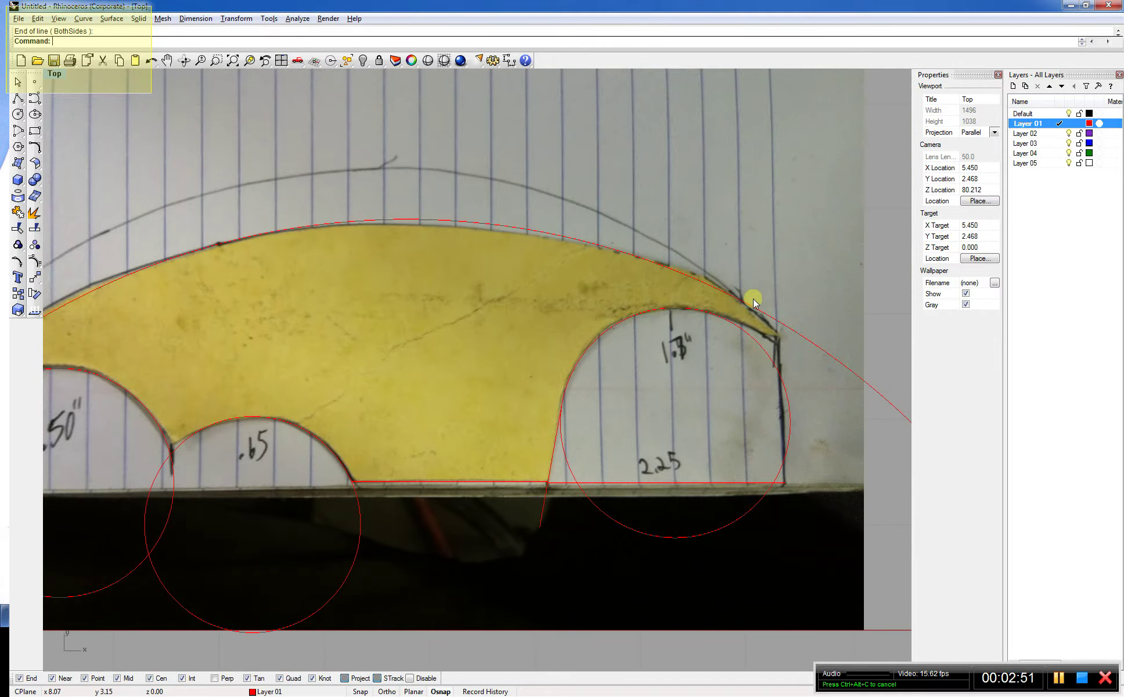
scroll(699, 358, up, 2)
right_click(635, 296)
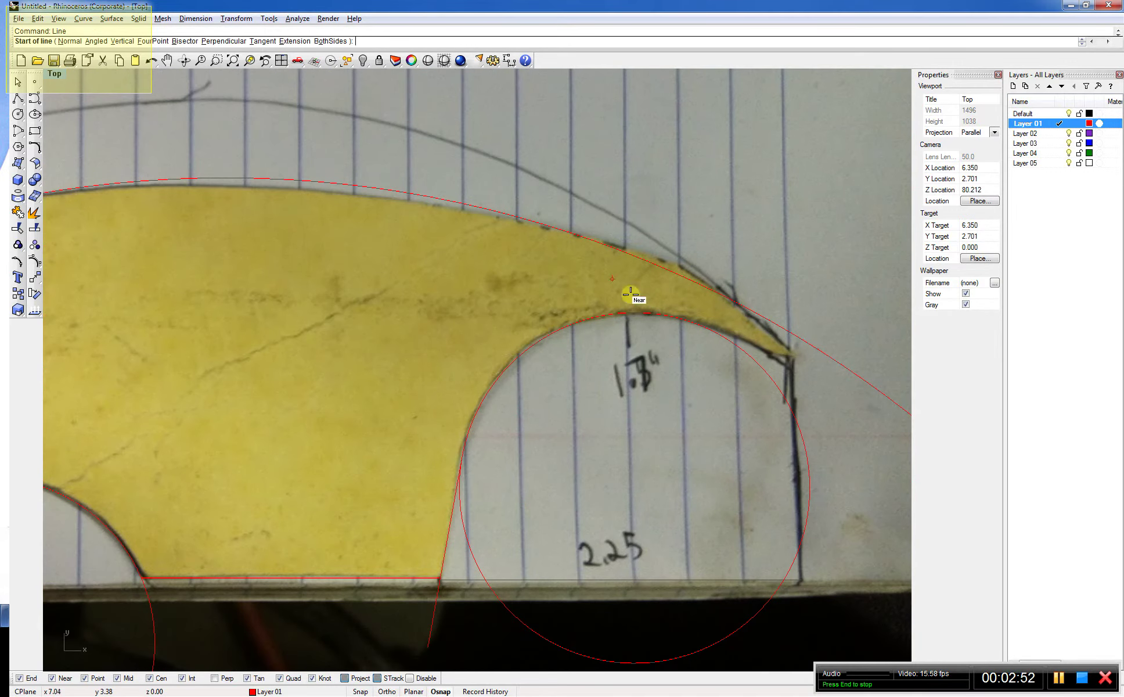
click(260, 41)
click(666, 316)
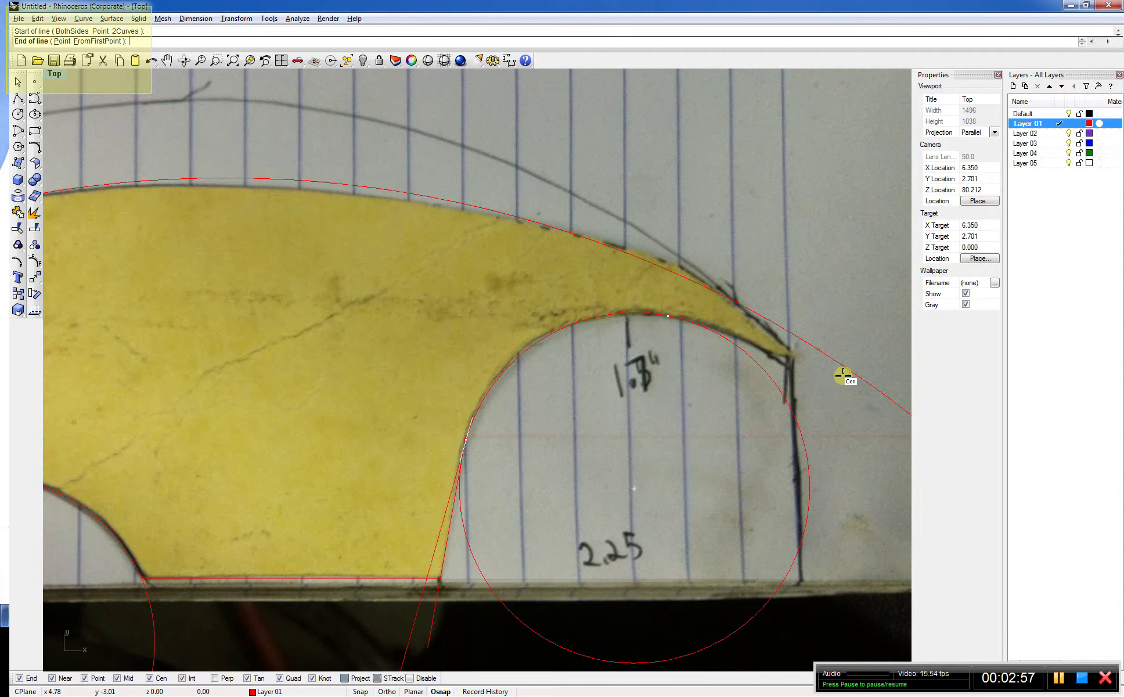
scroll(802, 380, down, 2)
scroll(795, 382, down, 2)
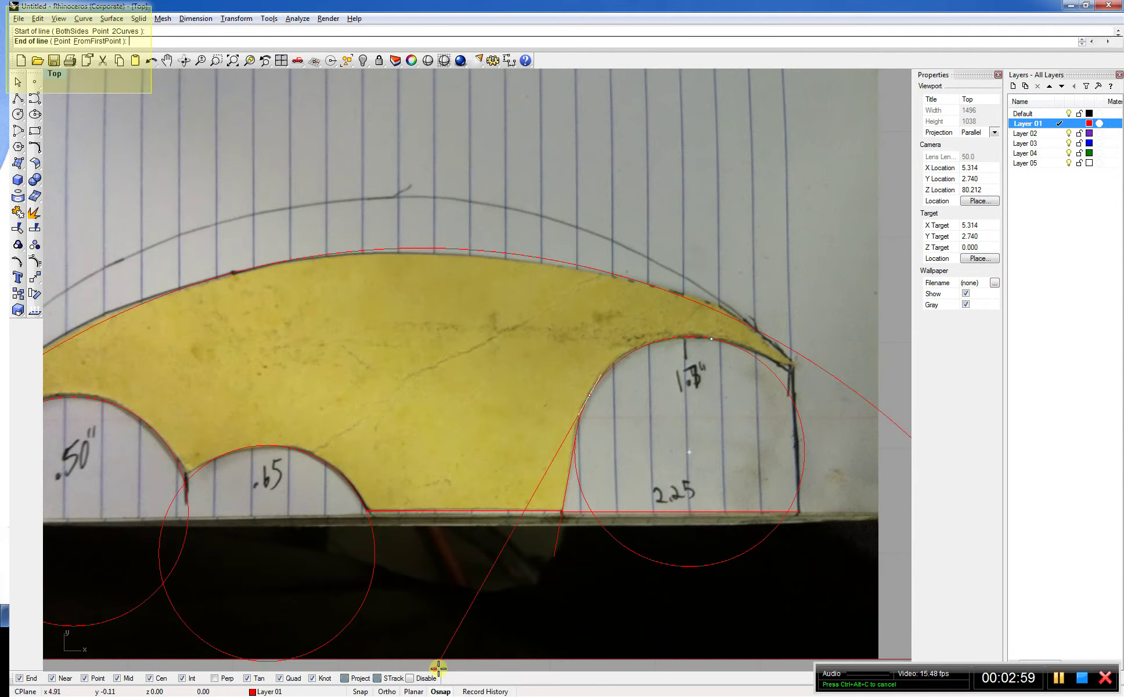
click(410, 678)
scroll(770, 364, up, 3)
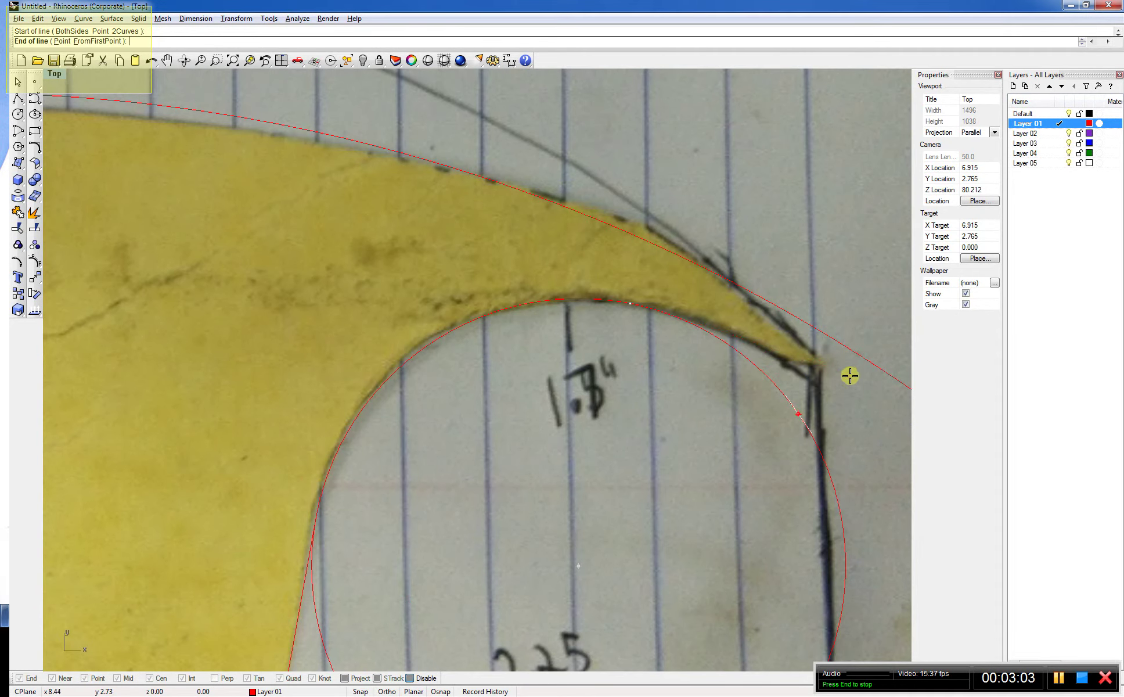
scroll(766, 402, down, 1)
scroll(766, 401, down, 1)
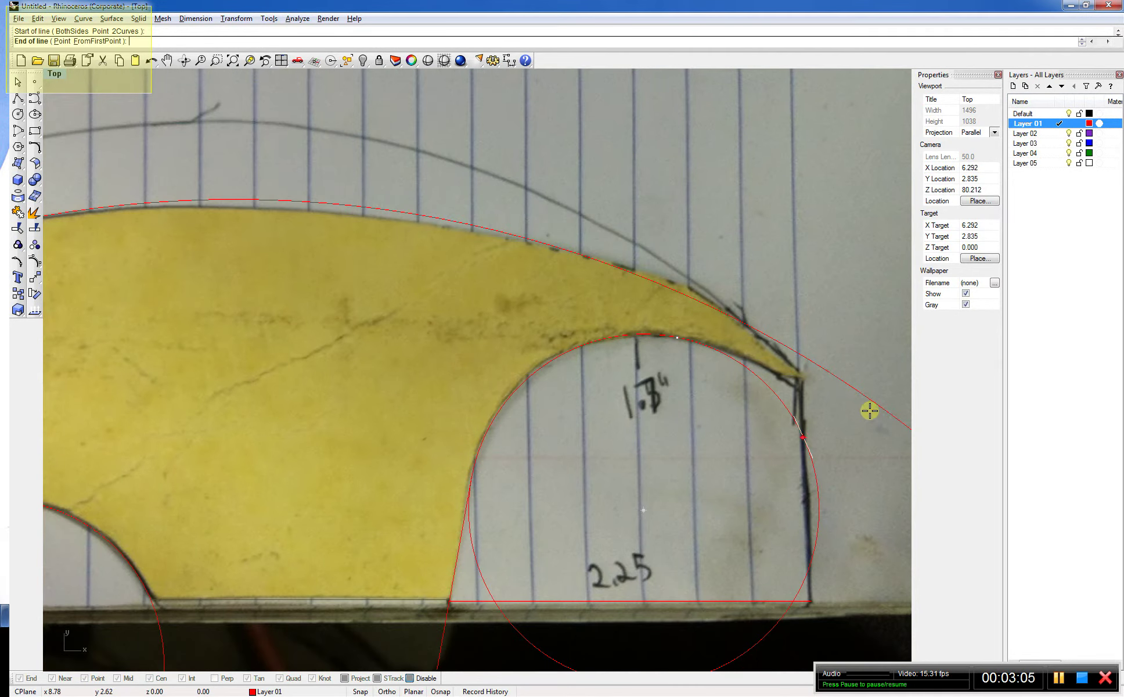
scroll(786, 393, down, 2)
right_drag(786, 389, 648, 382)
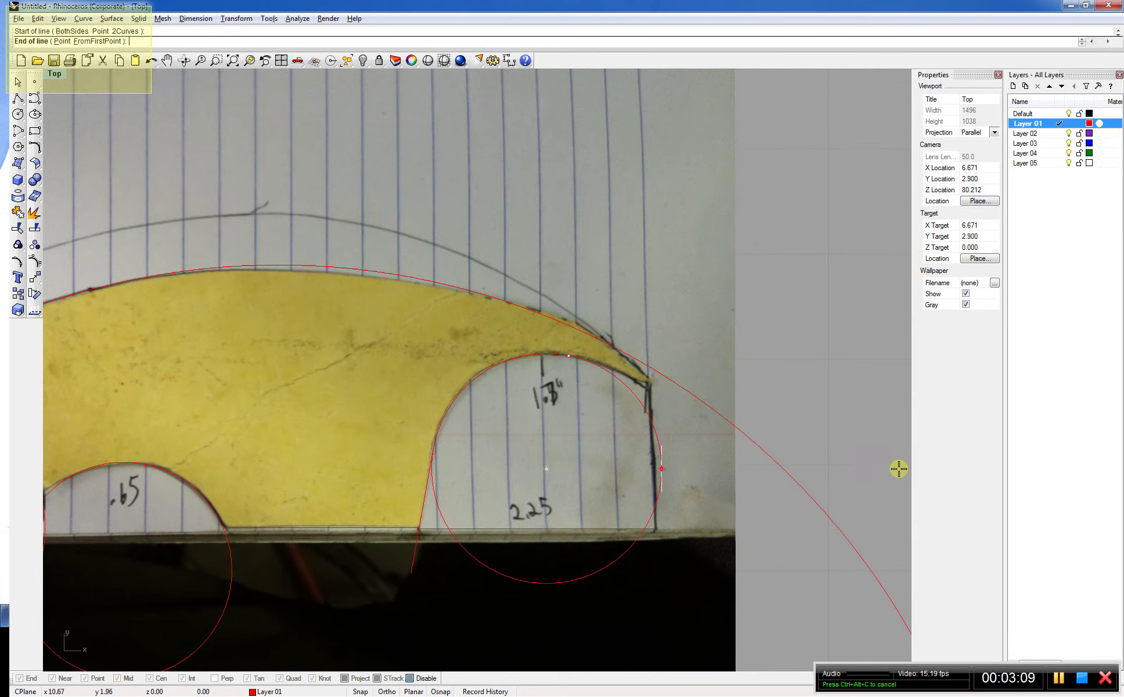
click(840, 469)
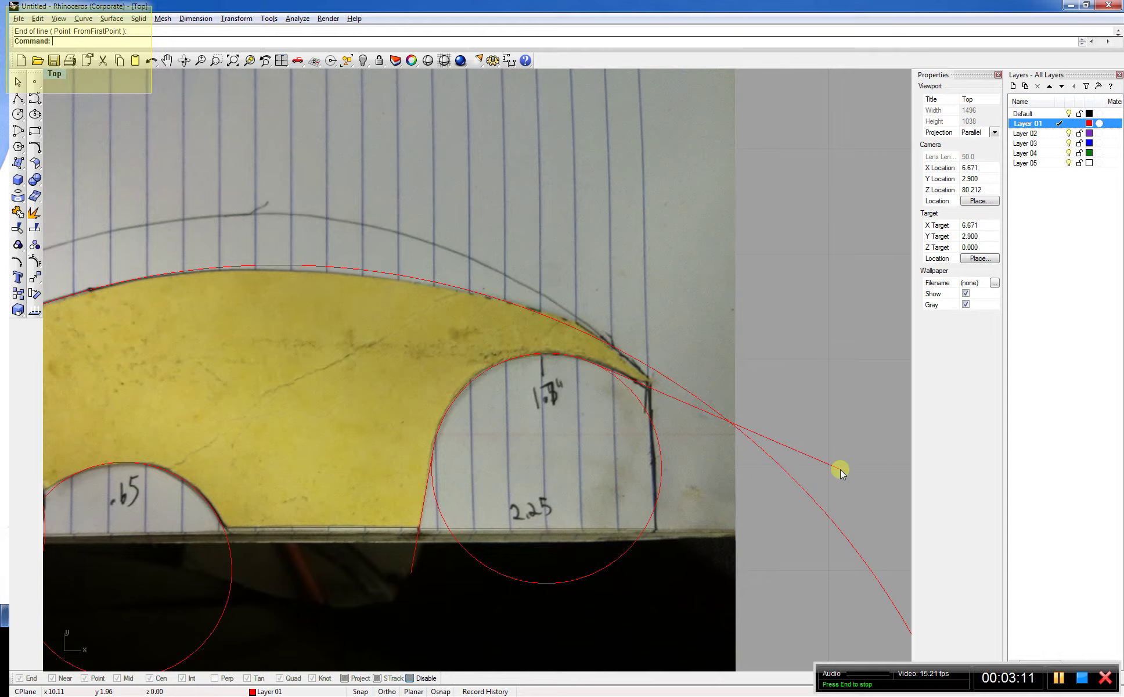
With object snaps re-enabled, draw a two-point circle about 3.12 in diameter from the upper-edge circle, following the outer edge beside the .50 arch
scroll(369, 394, down, 3)
scroll(314, 482, up, 6)
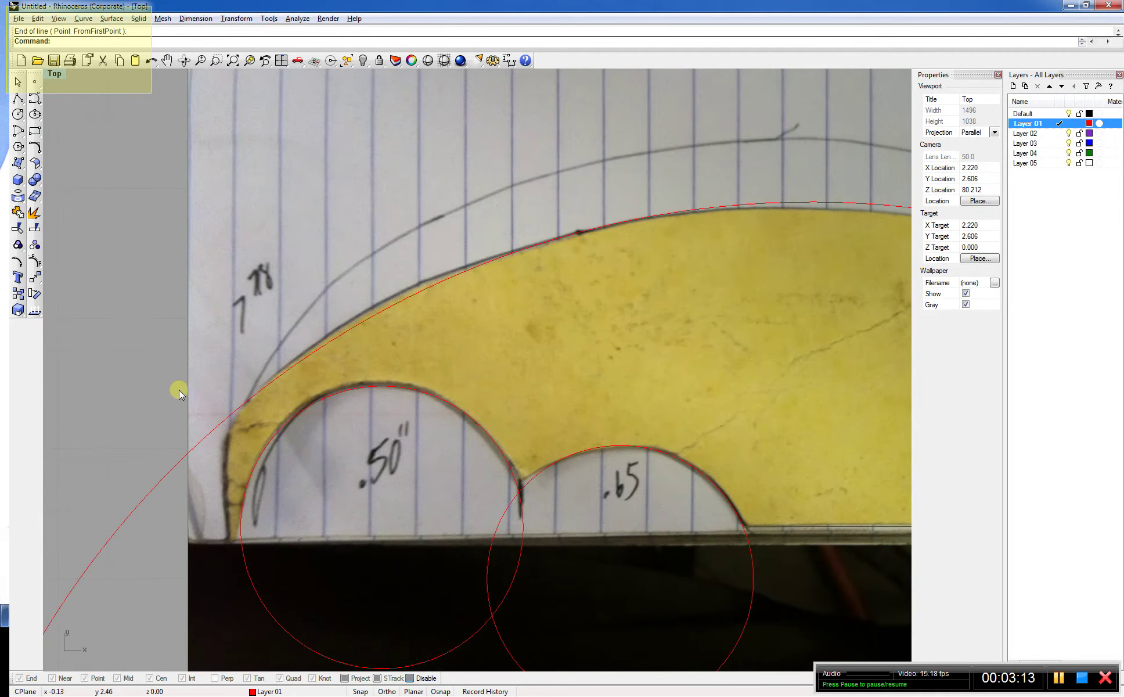
key(Return)
key(Escape)
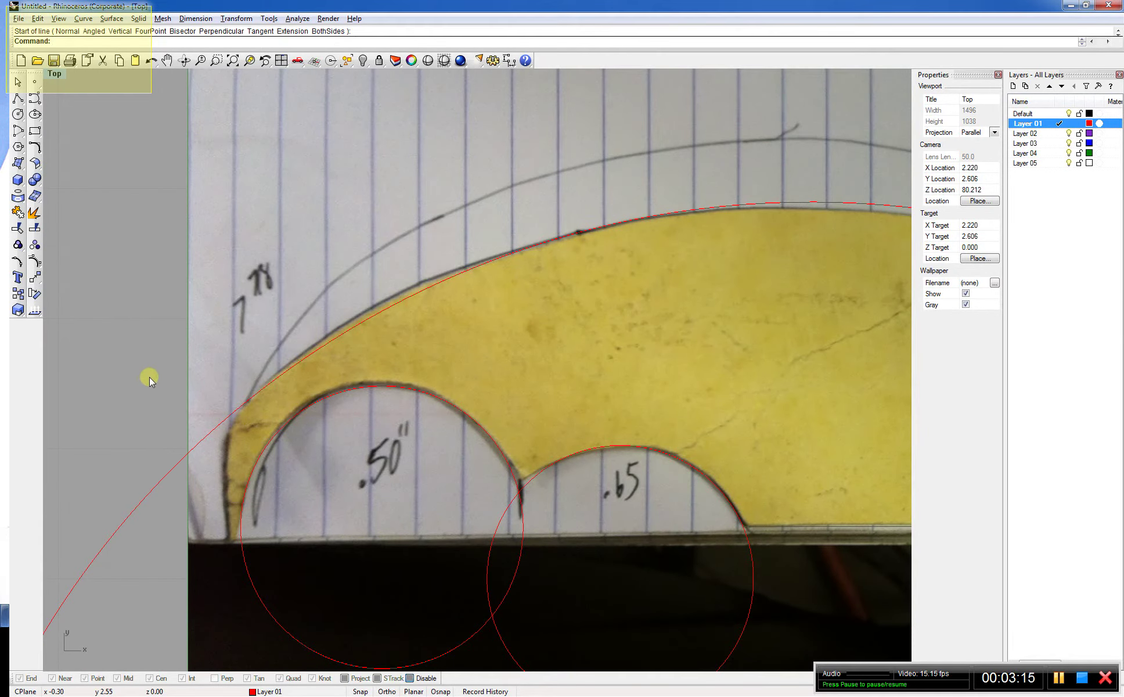
text(Circle)
key(Return)
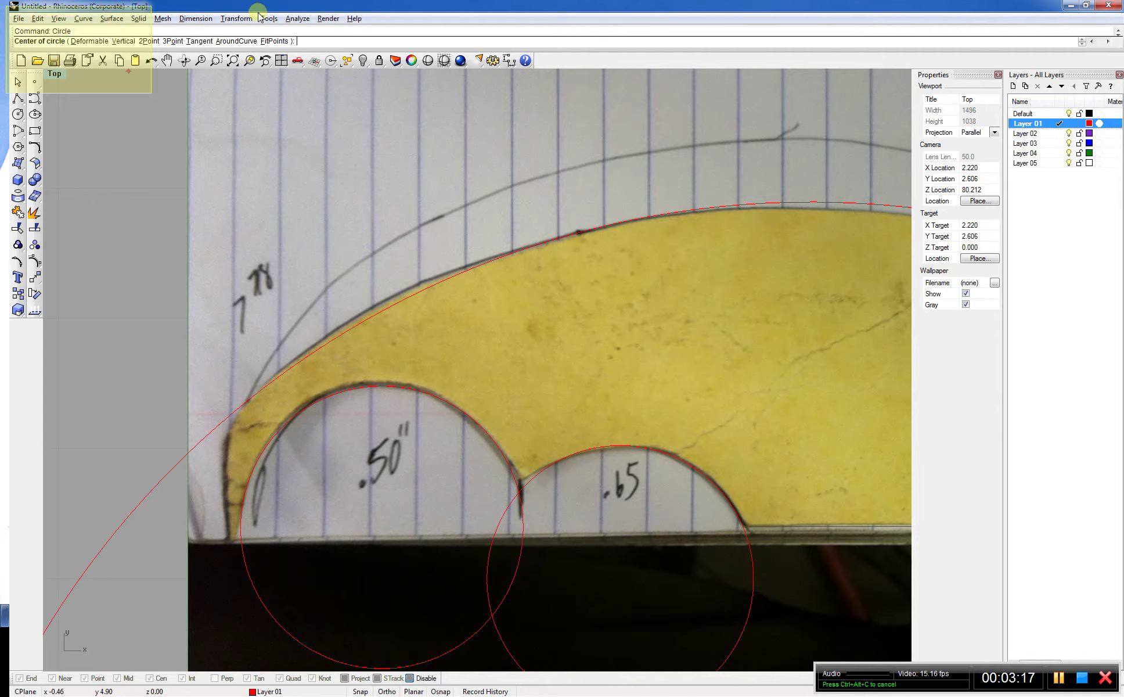
click(145, 42)
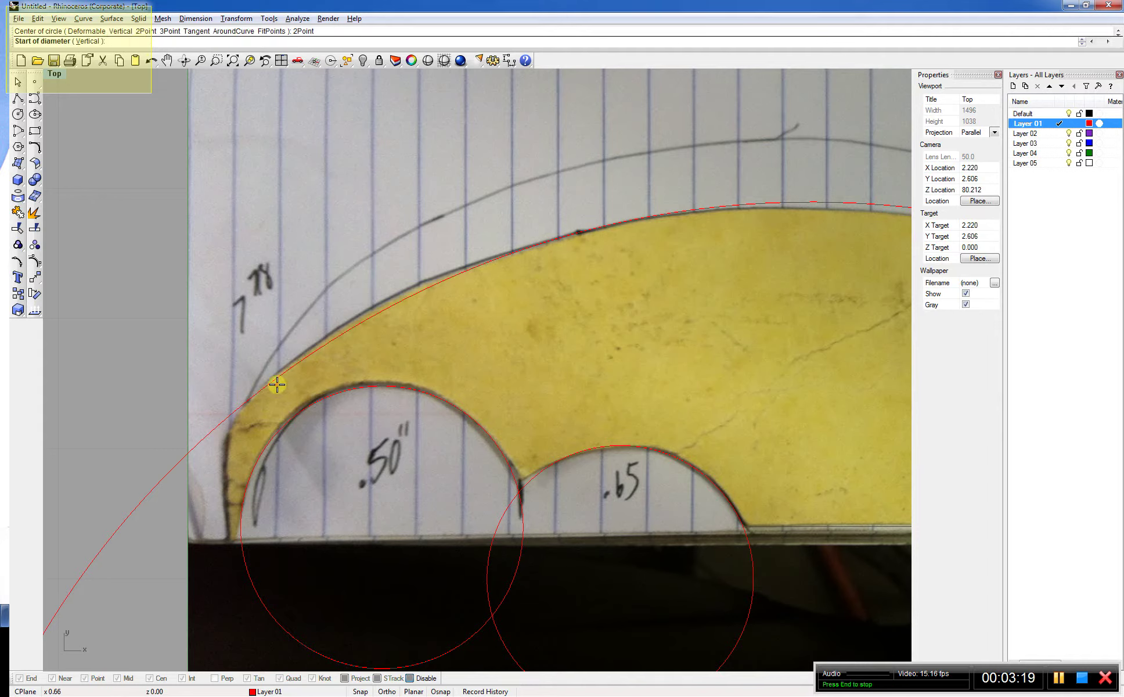
click(410, 678)
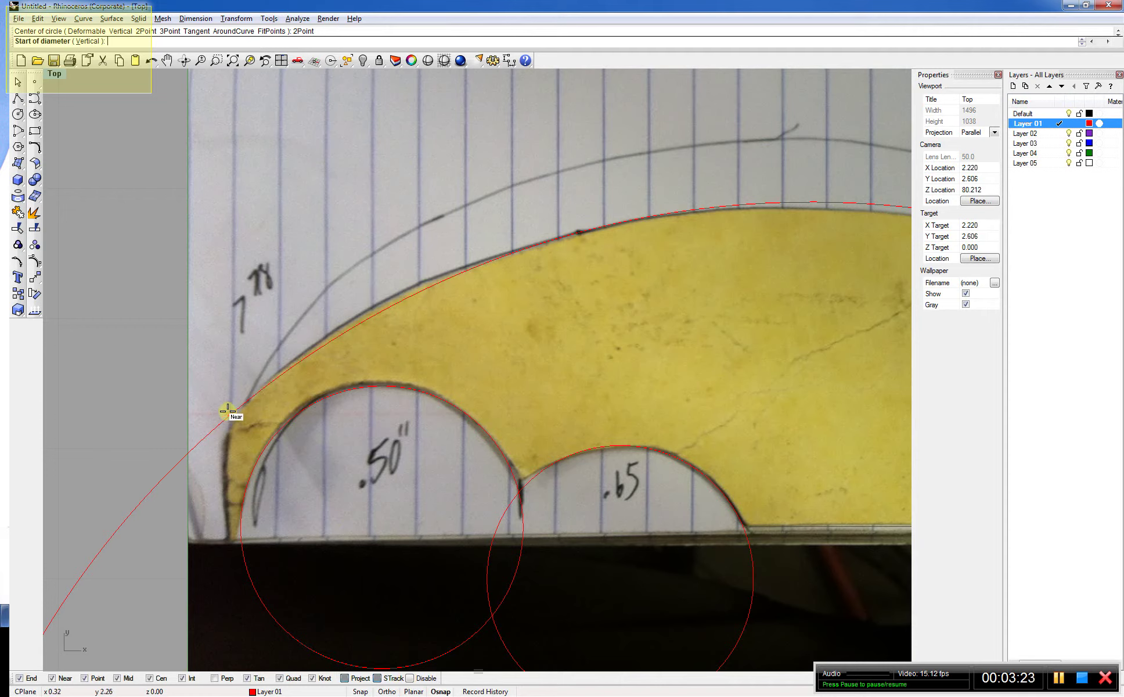
click(245, 400)
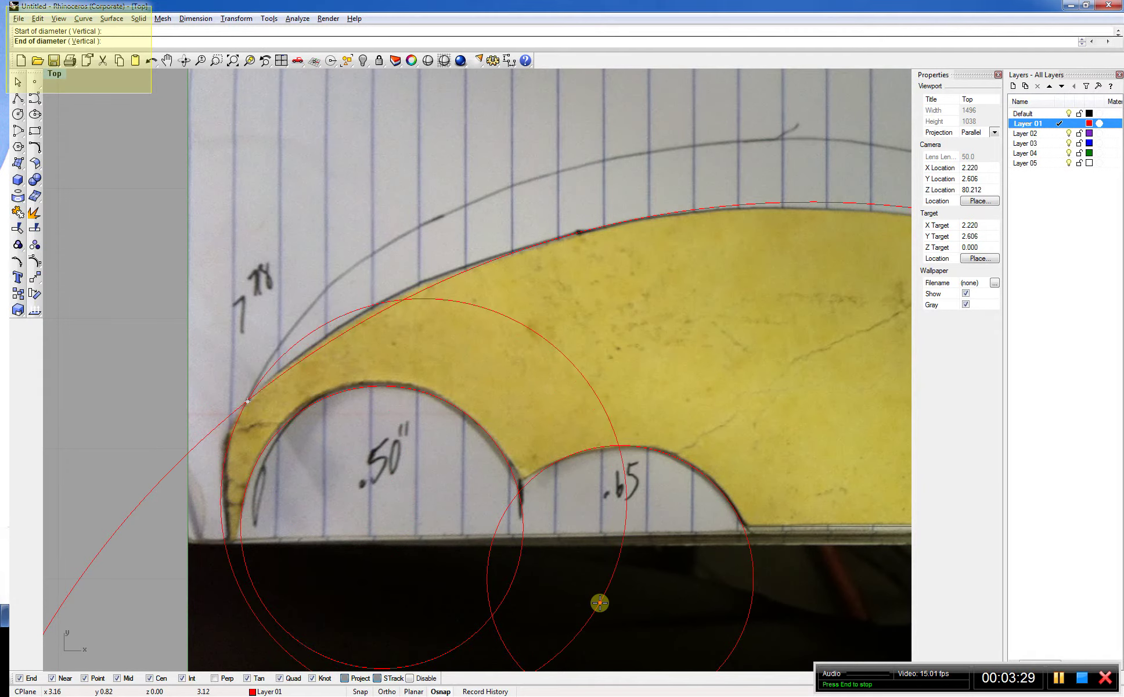
click(600, 603)
Hide the template photo so that only the traced curves remain
scroll(276, 482, down, 5)
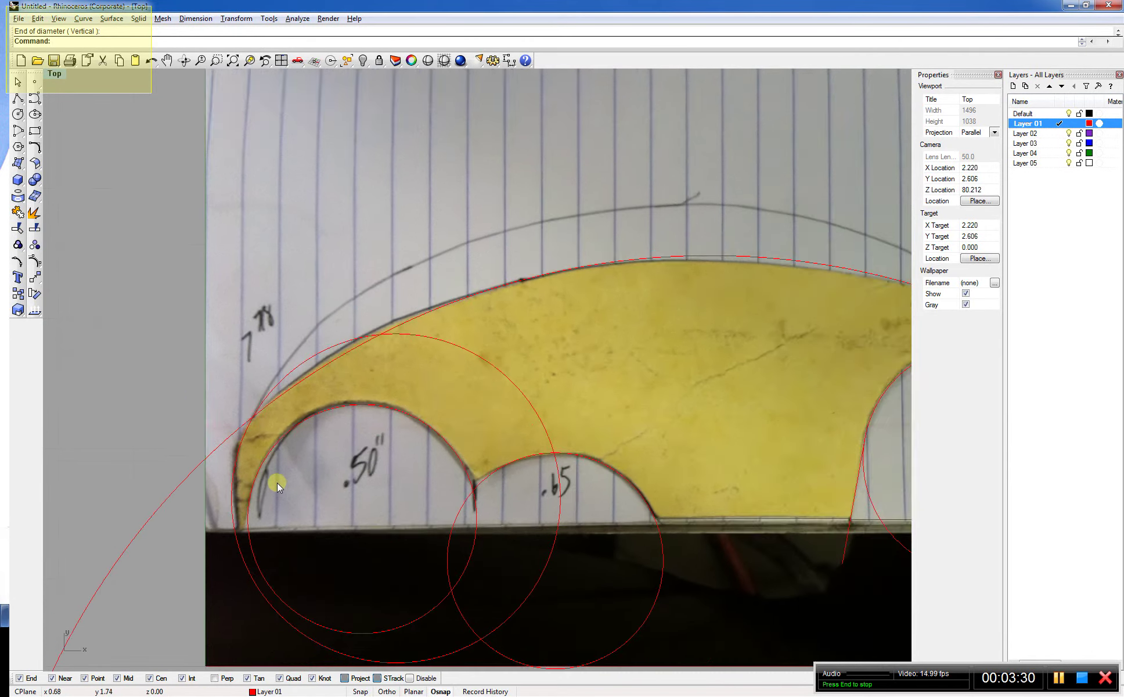
scroll(848, 406, down, 3)
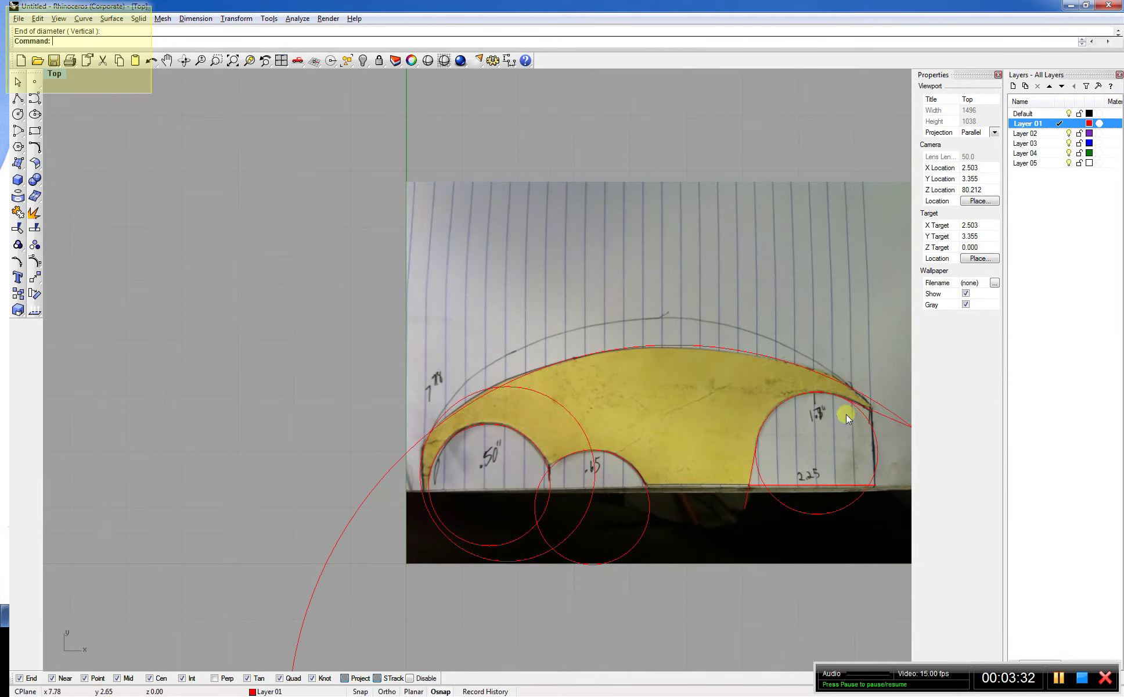
scroll(742, 344, up, 1)
scroll(507, 283, down, 3)
scroll(642, 275, up, 1)
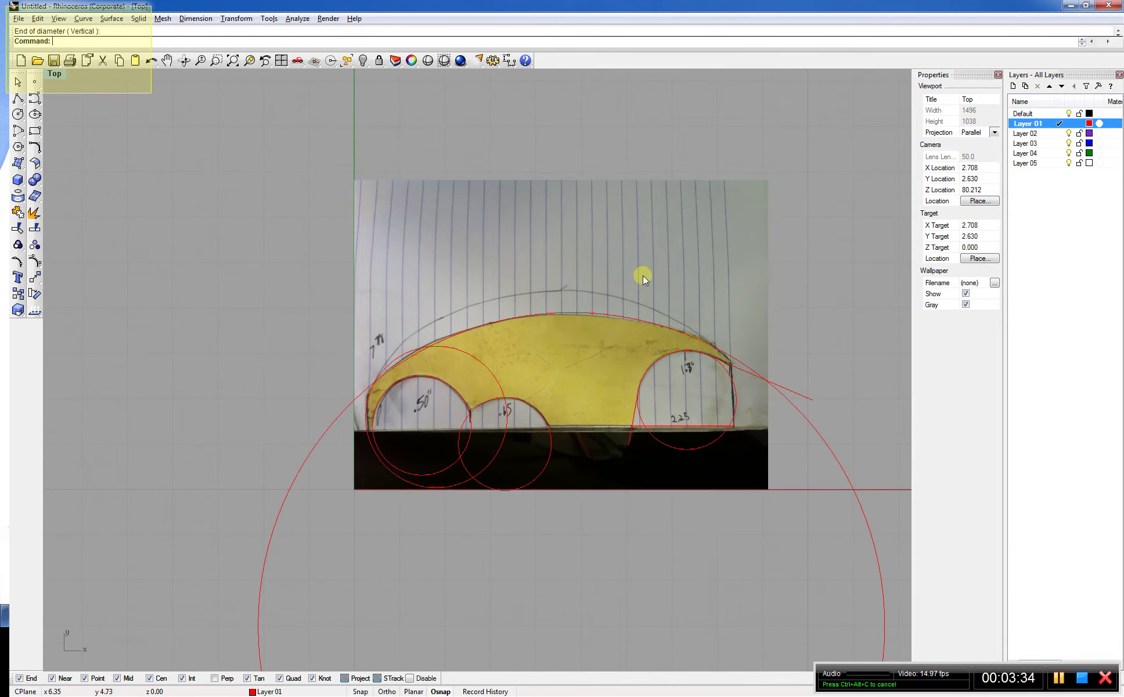
click(643, 274)
text(Hide)
key(Return)
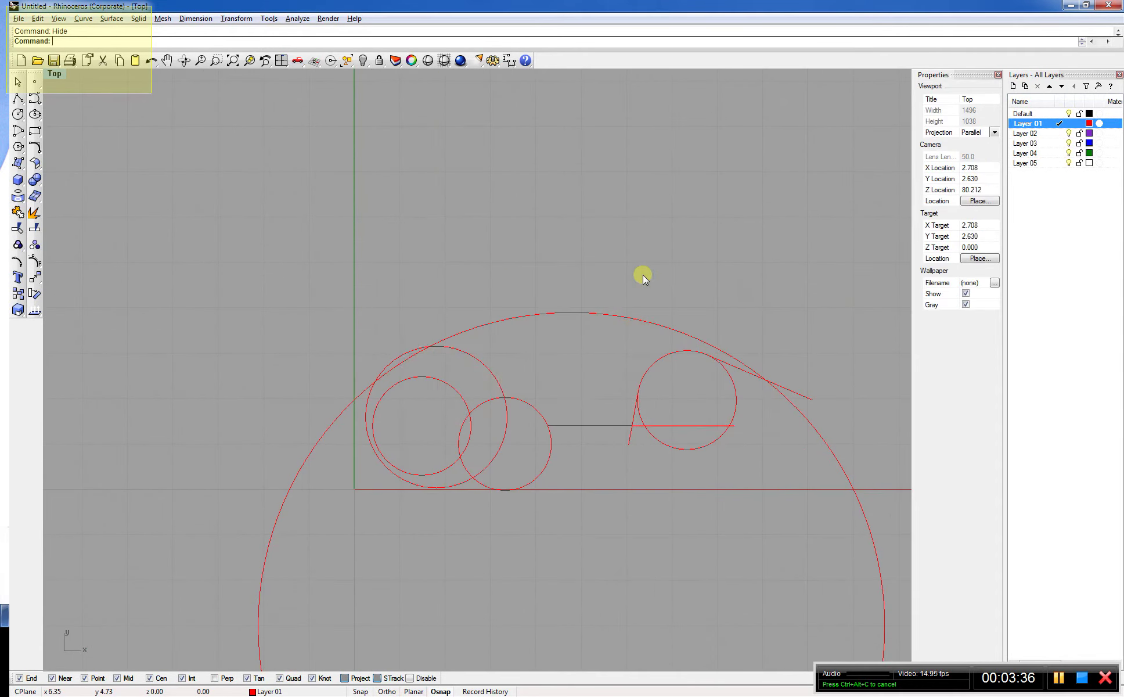
text(Circle)
key(Return)
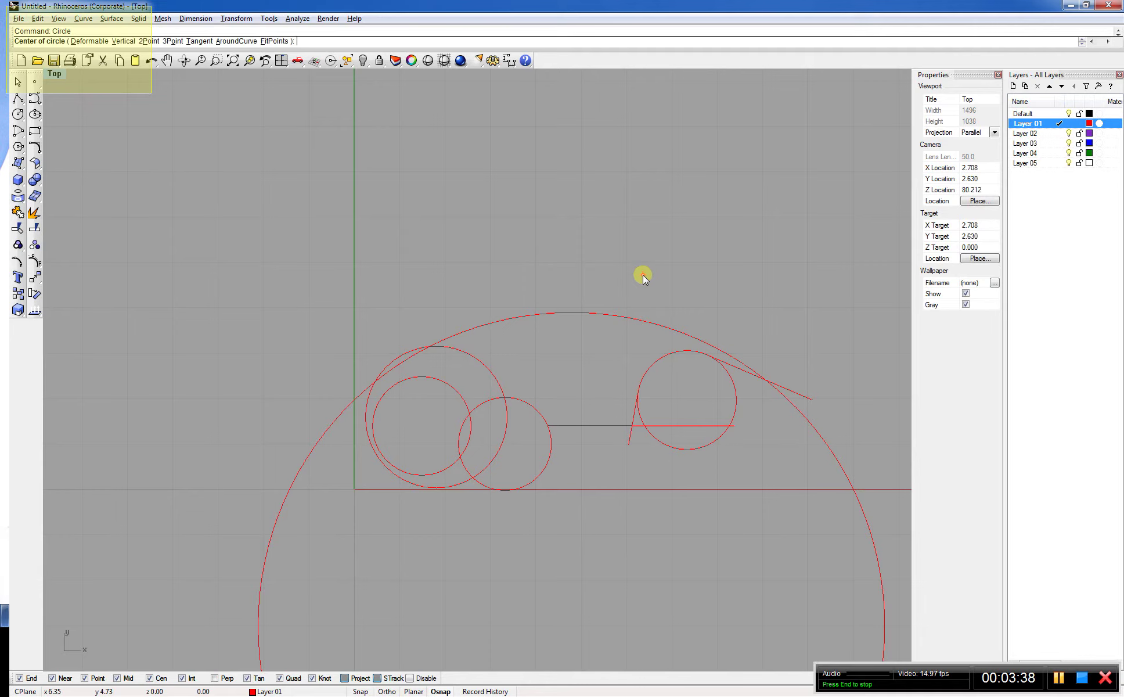
key(Escape)
Show the hidden template photo again
text(Sho)
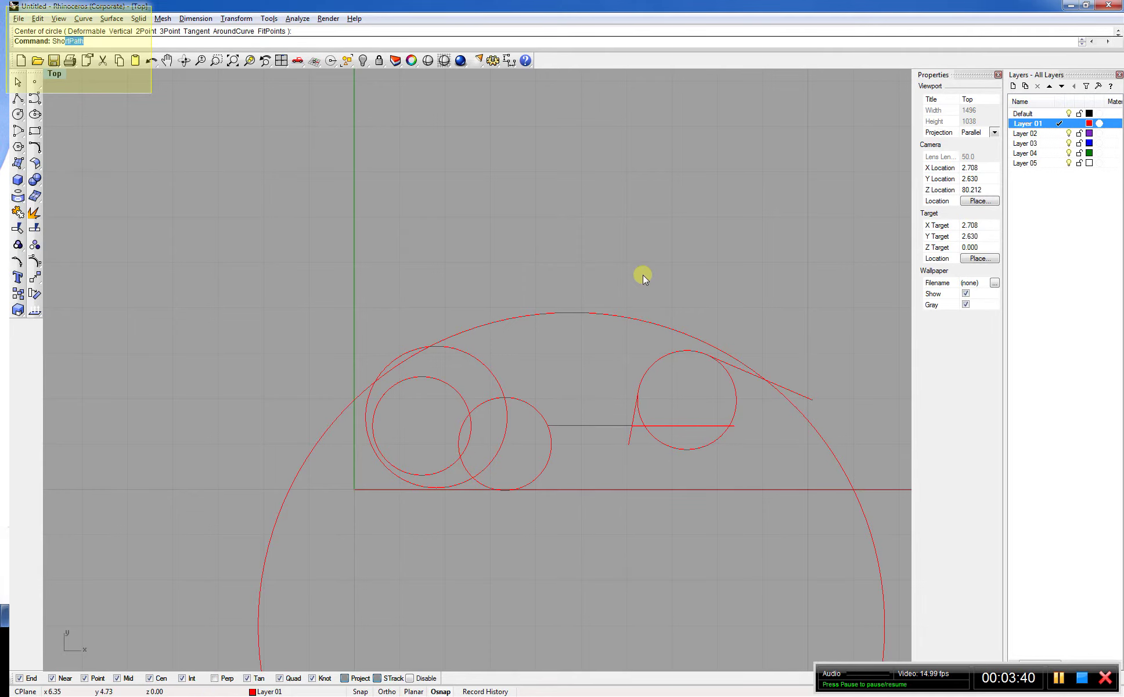
text(w)
key(Return)
scroll(367, 422, up, 3)
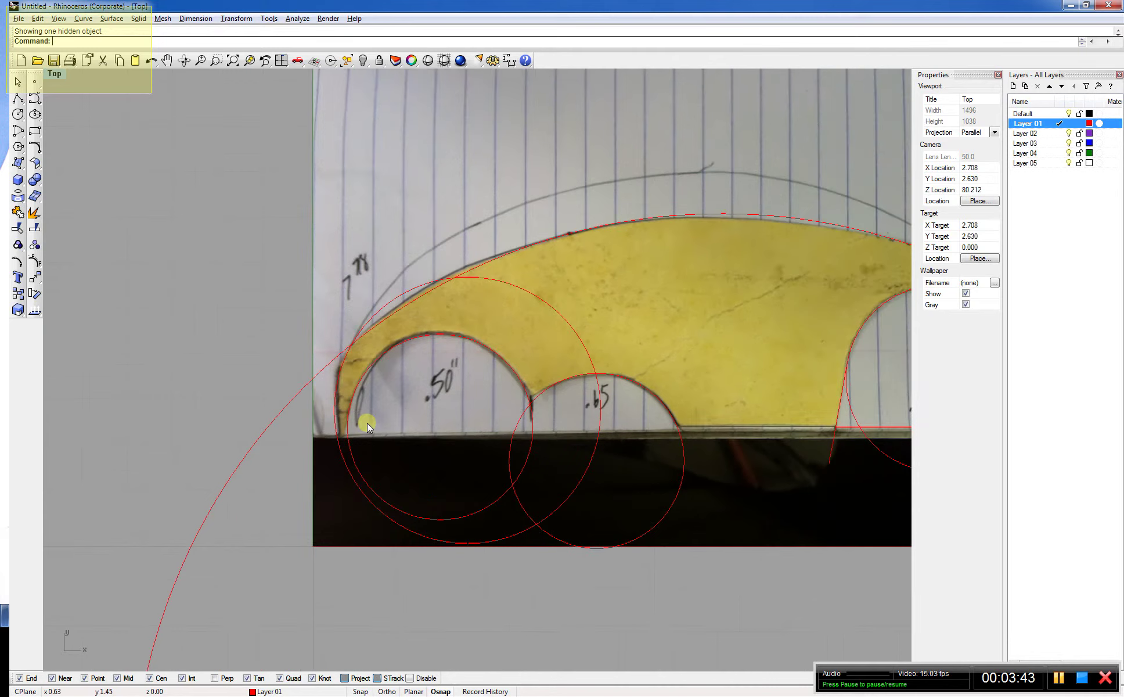
scroll(367, 422, up, 1)
text(Circle)
key(Return)
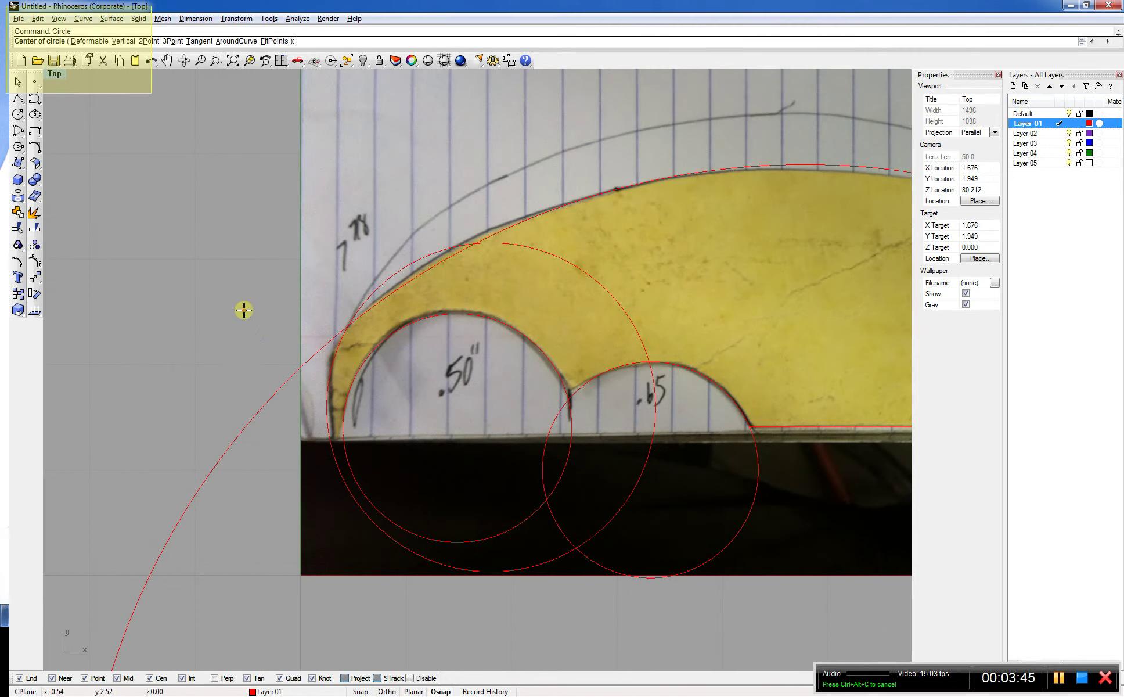
click(188, 41)
scroll(325, 404, up, 4)
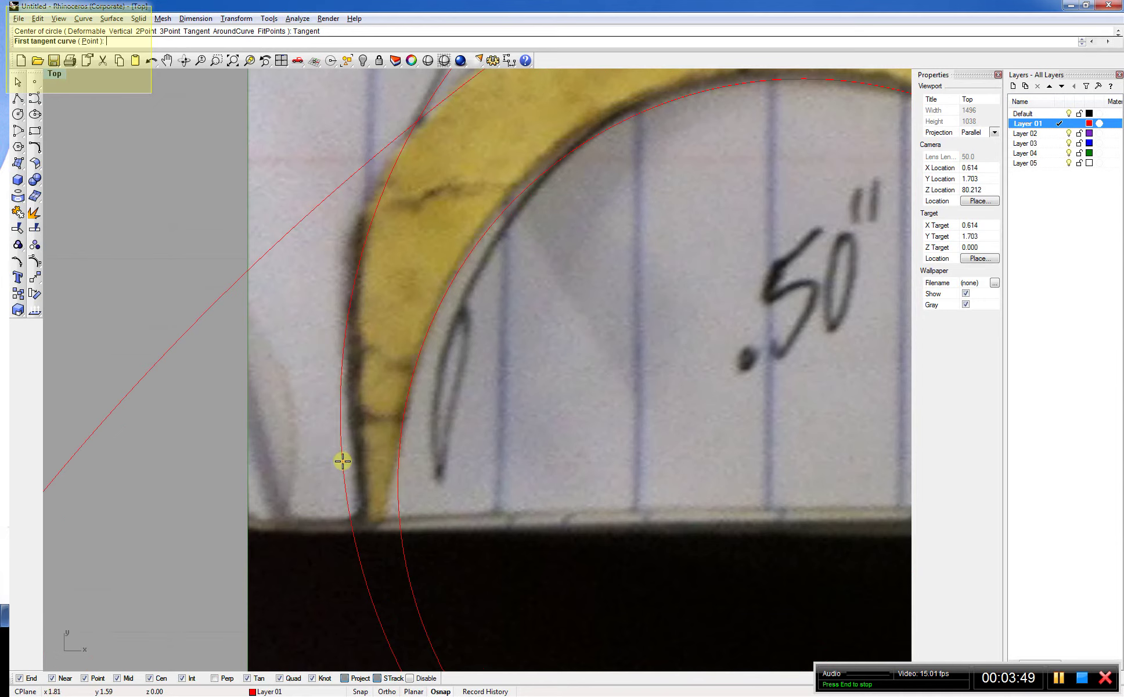
click(343, 459)
key(Escape)
Draw a small circle of about 0.07 radius tangent to the .50 arch's circle and the outer-edge circle, at the narrow tip beside that arch
key(Return)
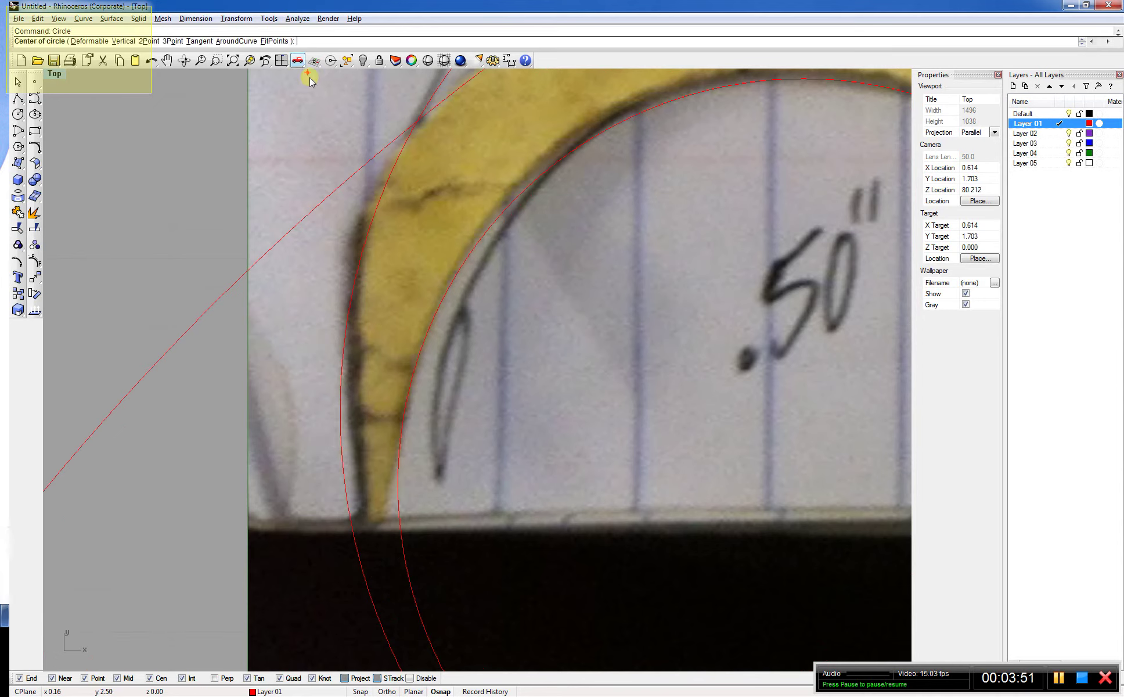
click(192, 42)
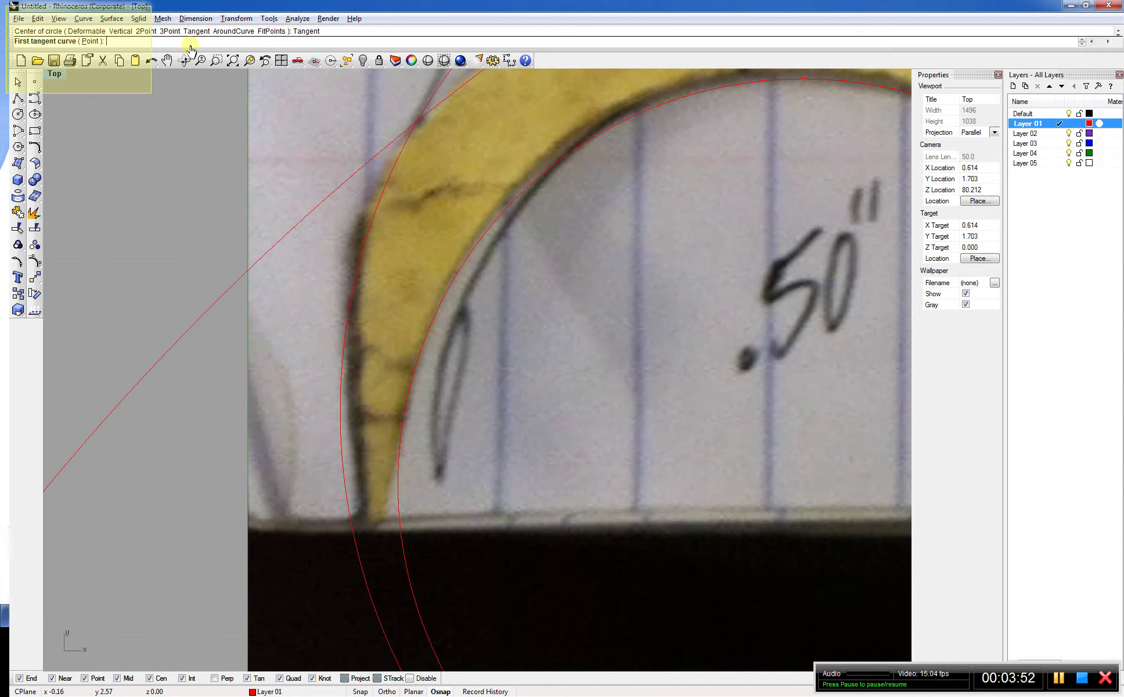
click(396, 445)
click(335, 445)
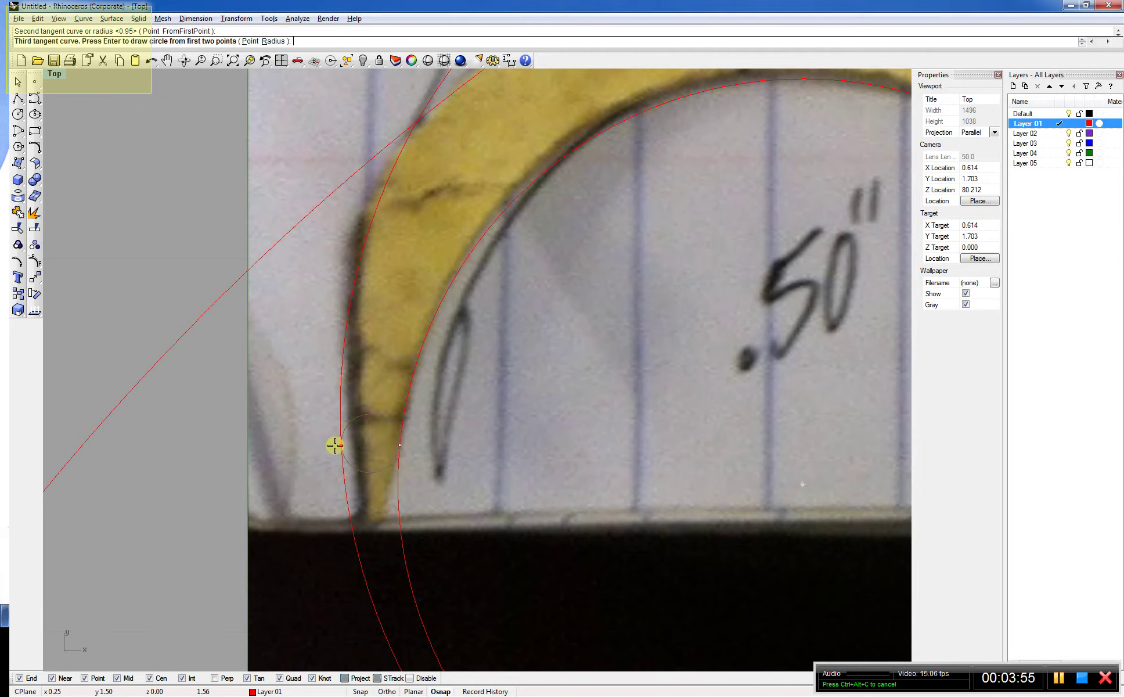
key(Escape)
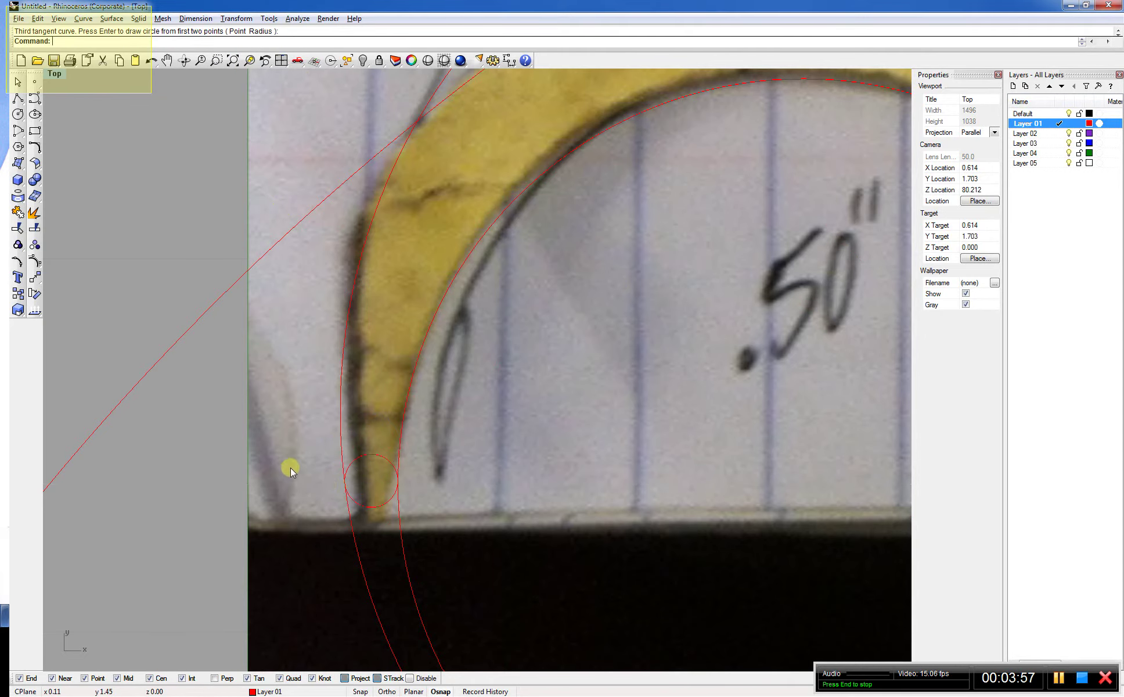
Draw a small circle tangent to the upper-edge circle and the underside line at the pointed tip above the large arch
scroll(288, 464, down, 6)
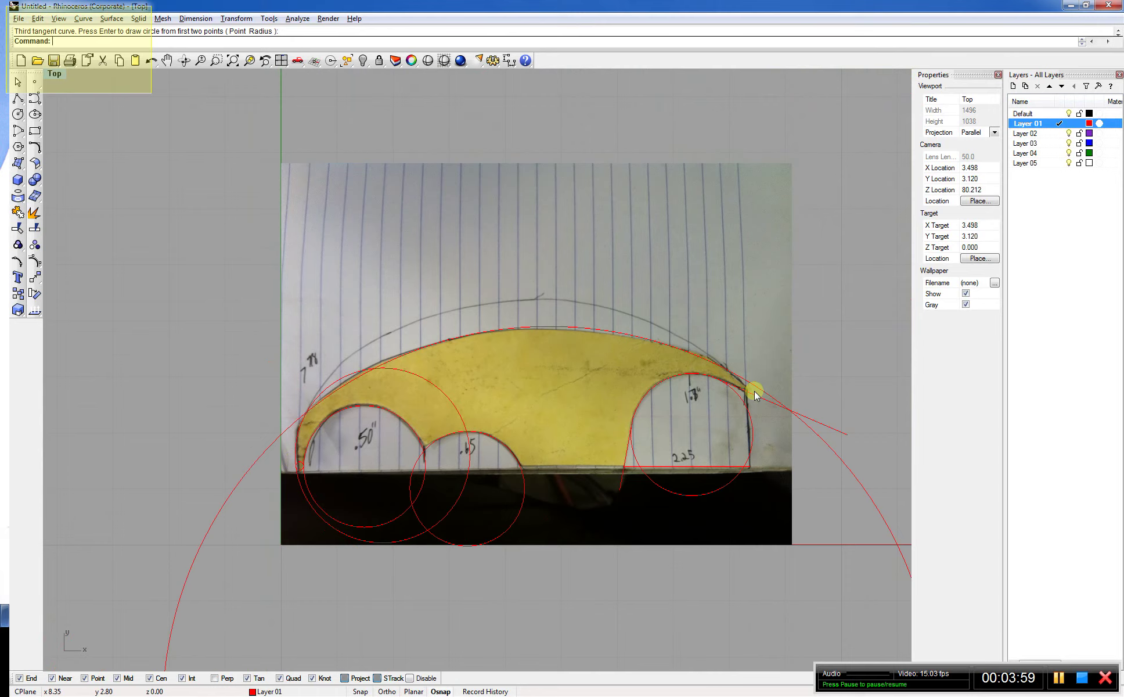
scroll(755, 395, up, 5)
right_click(738, 327)
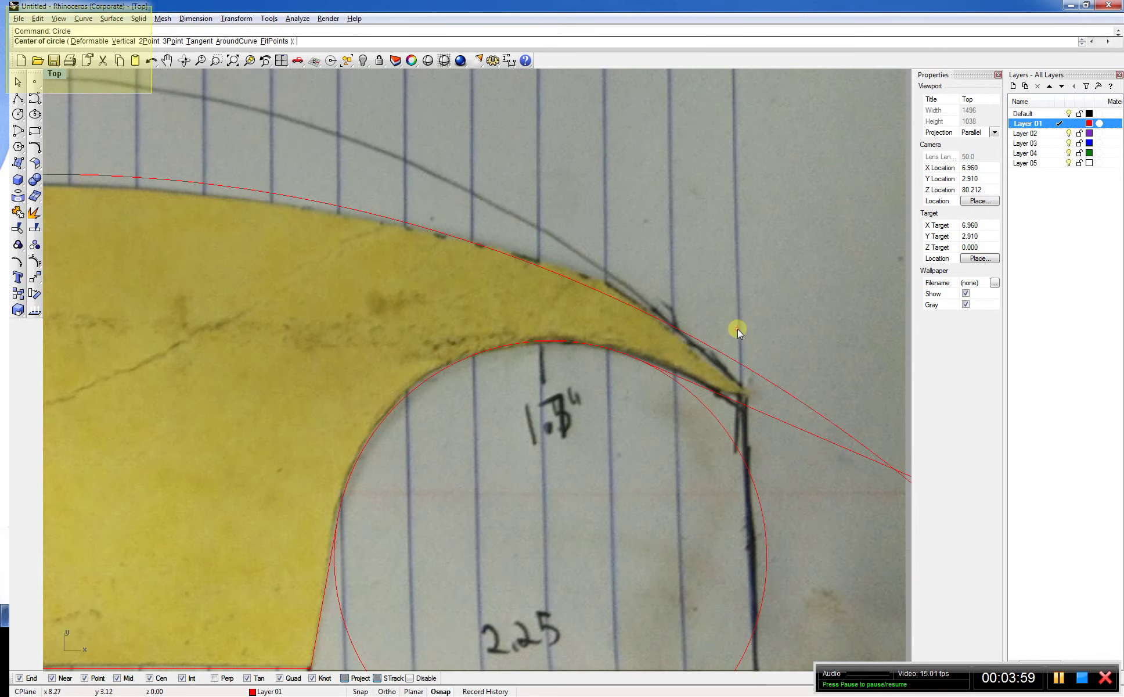
click(196, 46)
scroll(705, 373, up, 3)
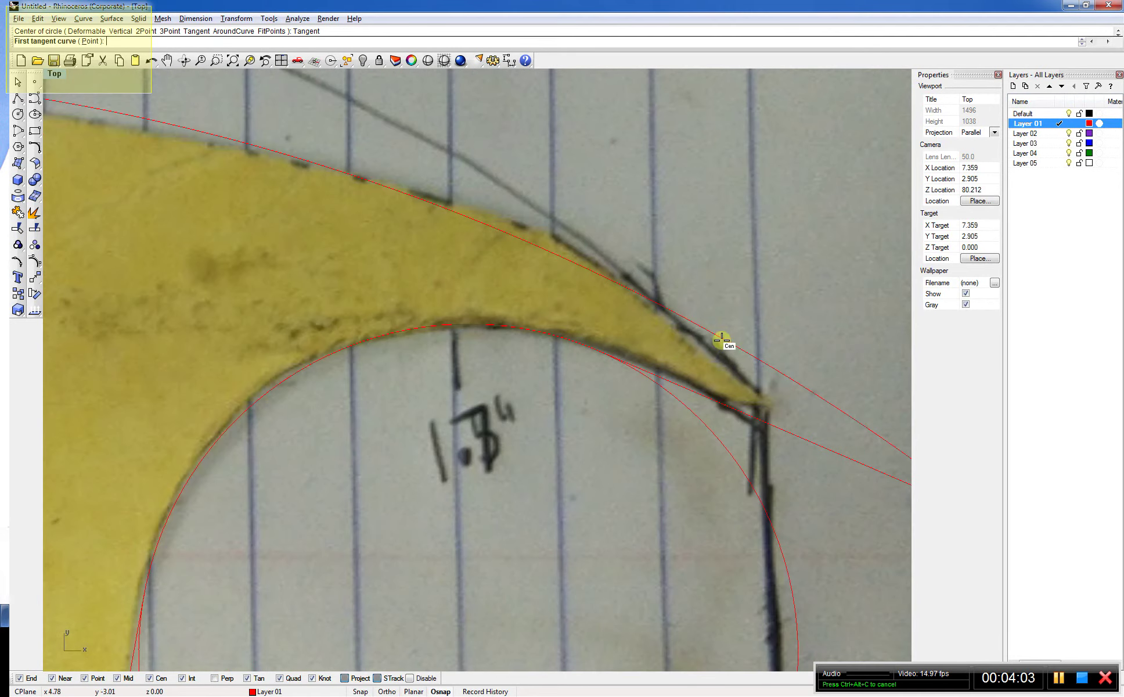
click(722, 339)
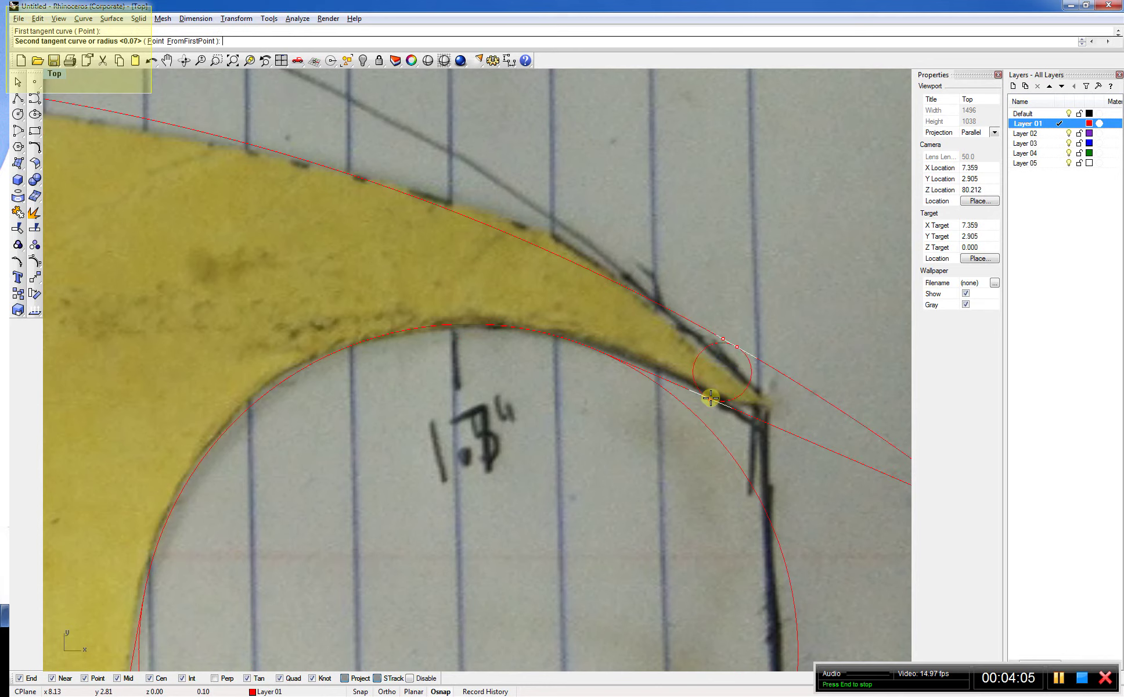
click(711, 398)
key(Return)
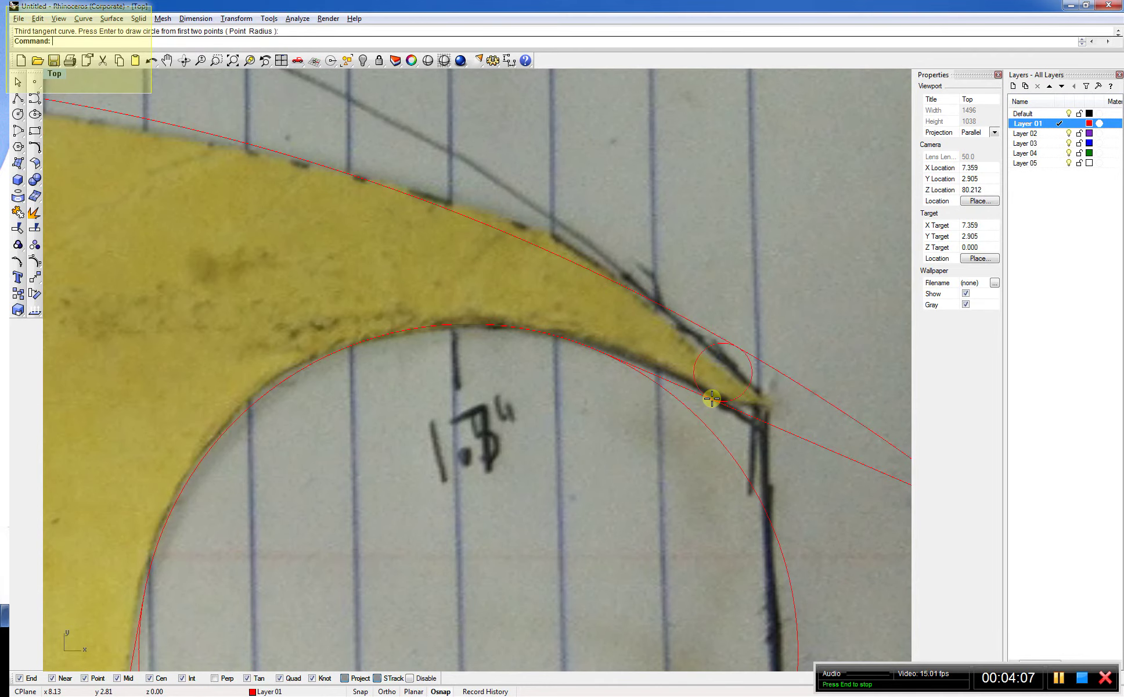
Hide the template photo behind the completed circles and lines
scroll(711, 398, down, 5)
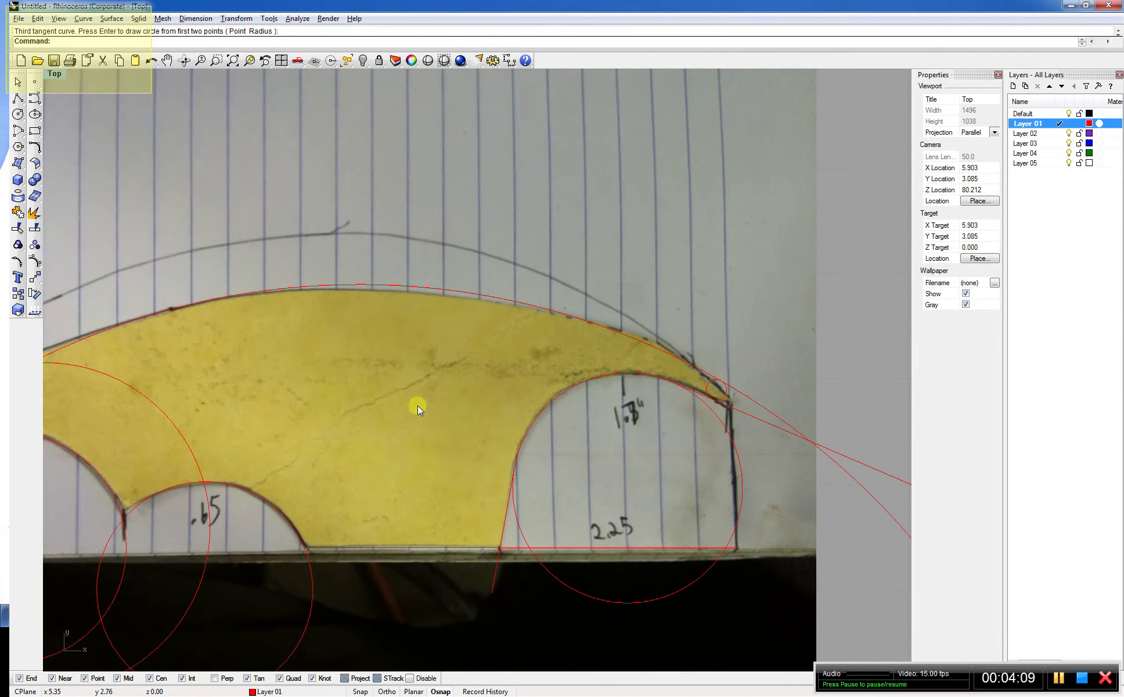
scroll(435, 392, down, 4)
click(475, 254)
text(Hide)
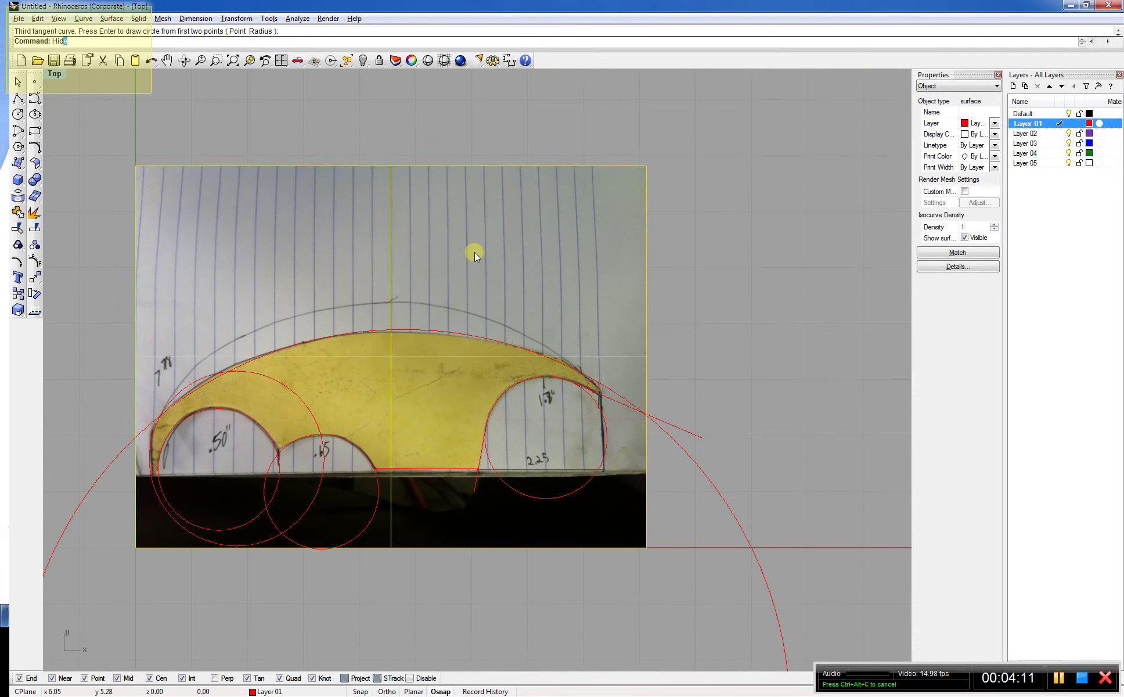
key(Return)
text(Trm)
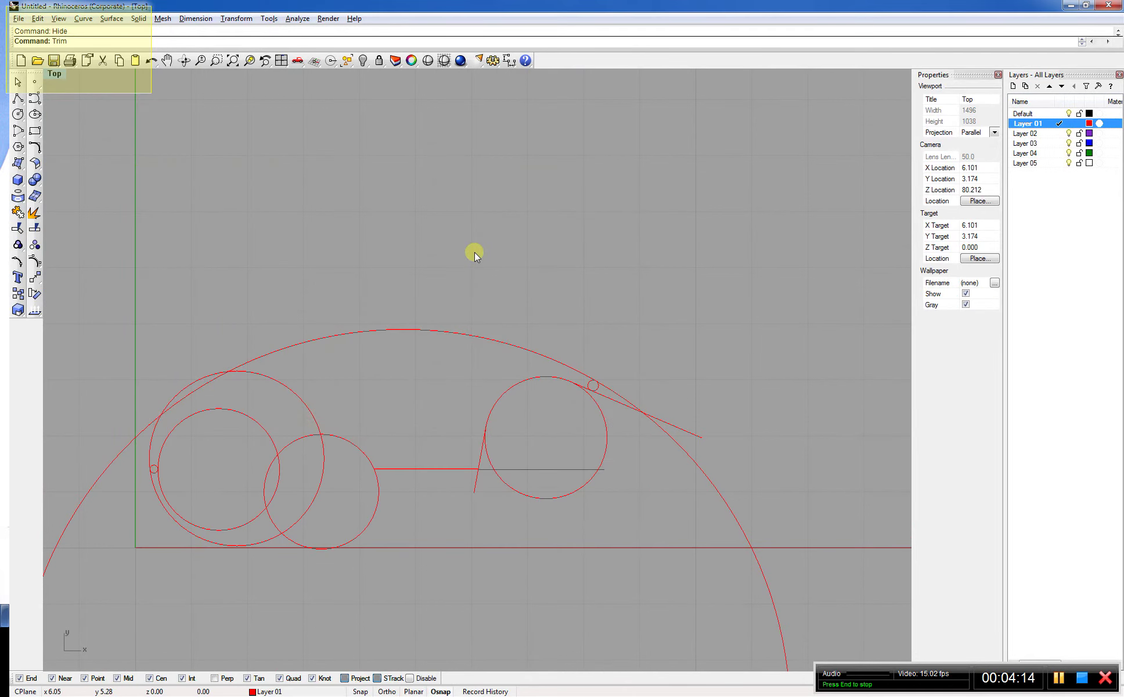
key(Return)
scroll(602, 382, up, 3)
click(626, 392)
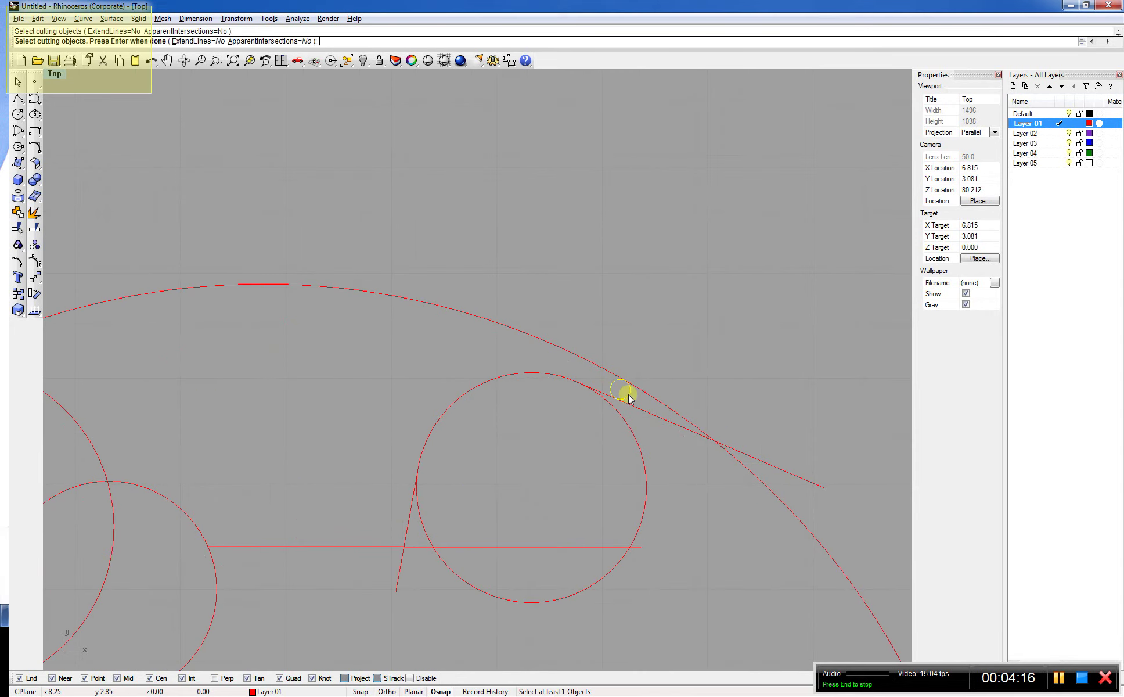
scroll(625, 396, down, 3)
scroll(328, 447, up, 2)
scroll(216, 485, up, 1)
click(167, 470)
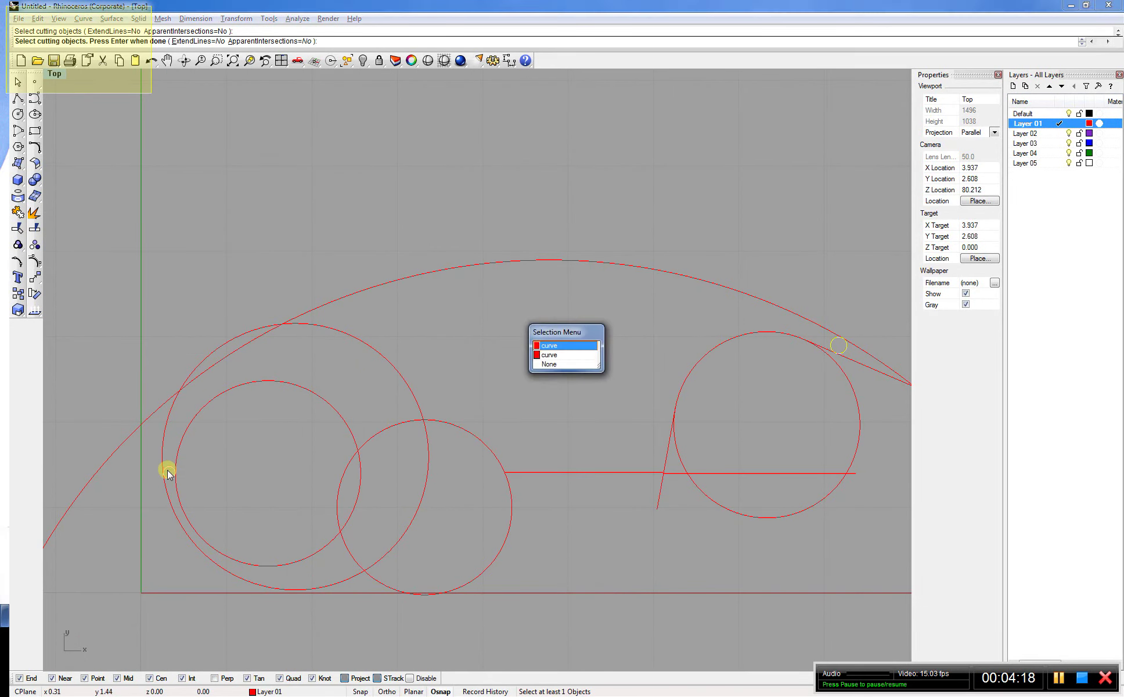
click(552, 346)
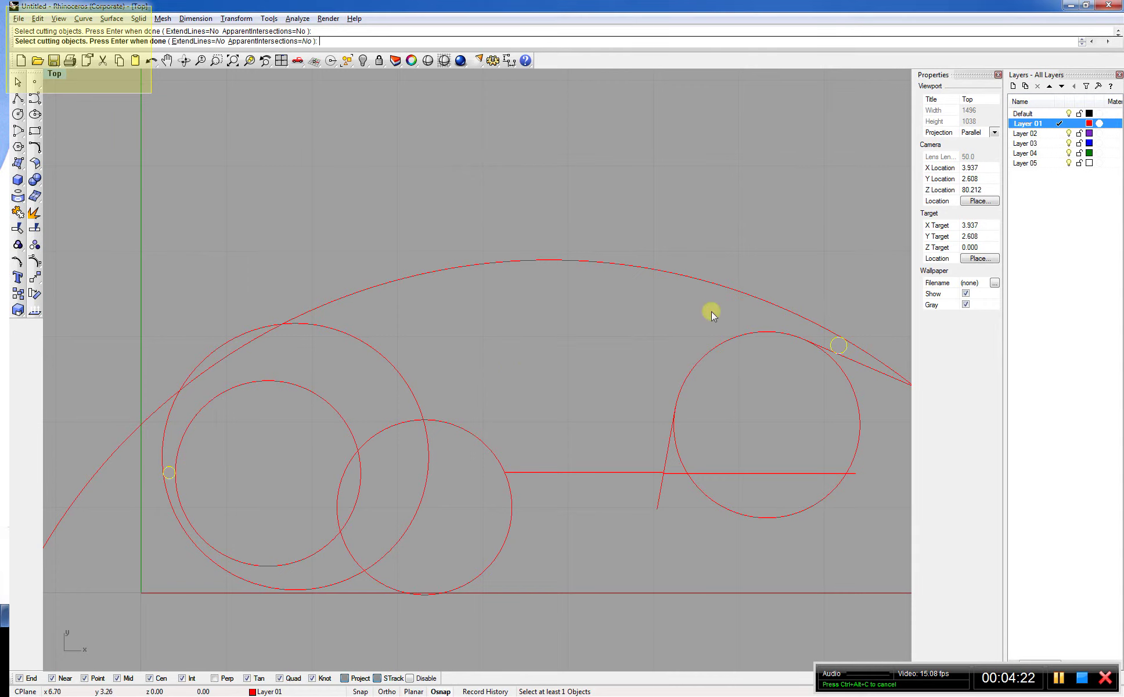
scroll(408, 384, down, 2)
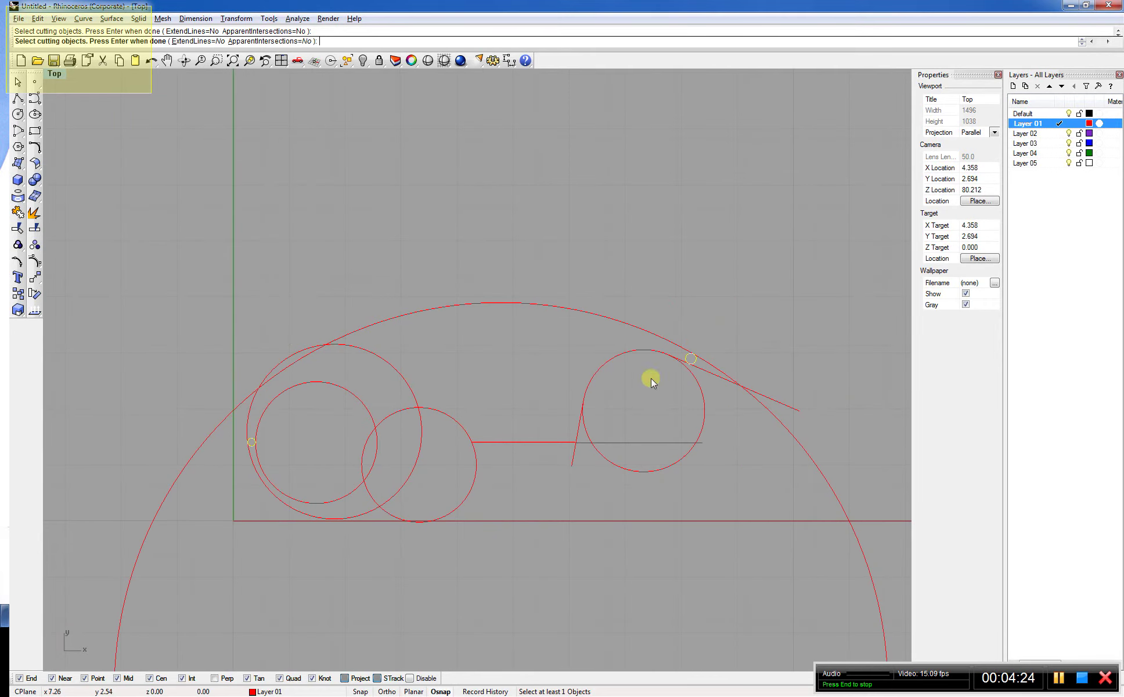
key(Return)
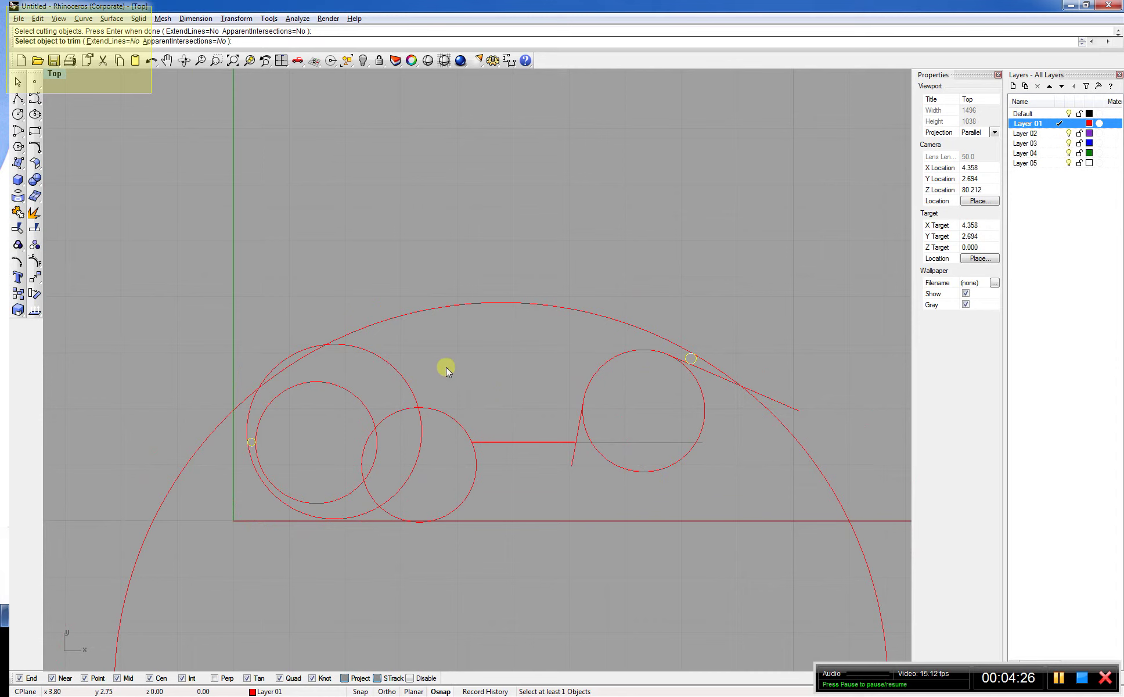
key(Return)
Trim the upper-edge circle to its arc between the outer-edge circle and pointed-tip circle, and cut off the underside line beyond that tip circle
key(Return)
scroll(704, 372, up, 2)
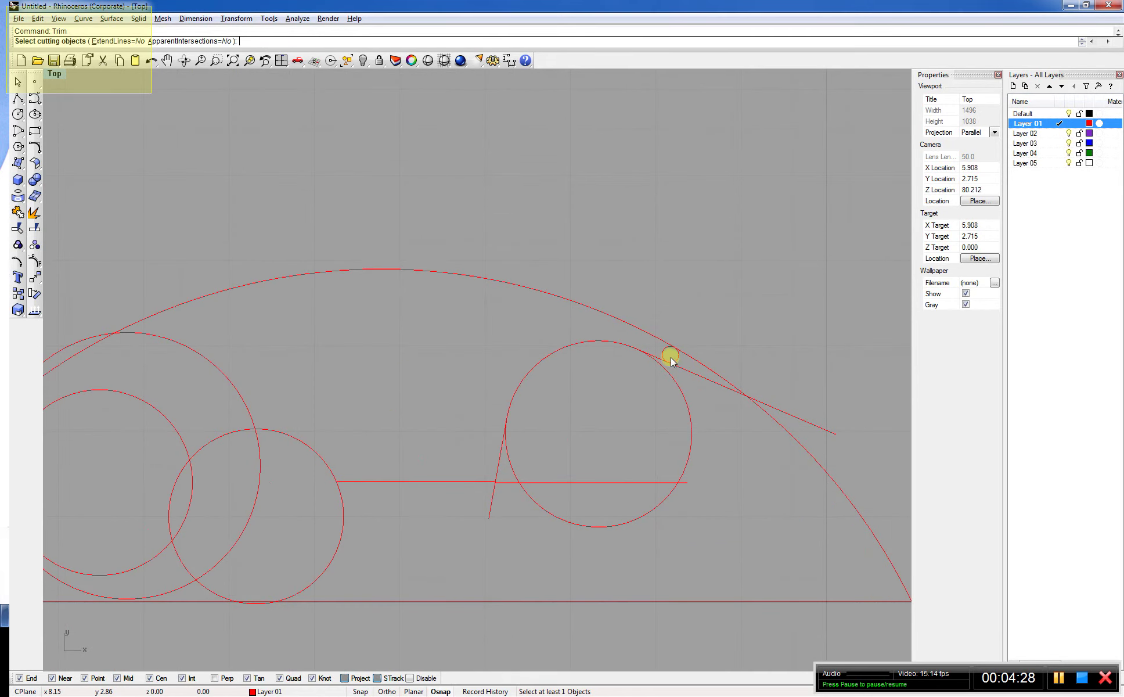
click(671, 360)
scroll(672, 359, down, 1)
click(129, 459)
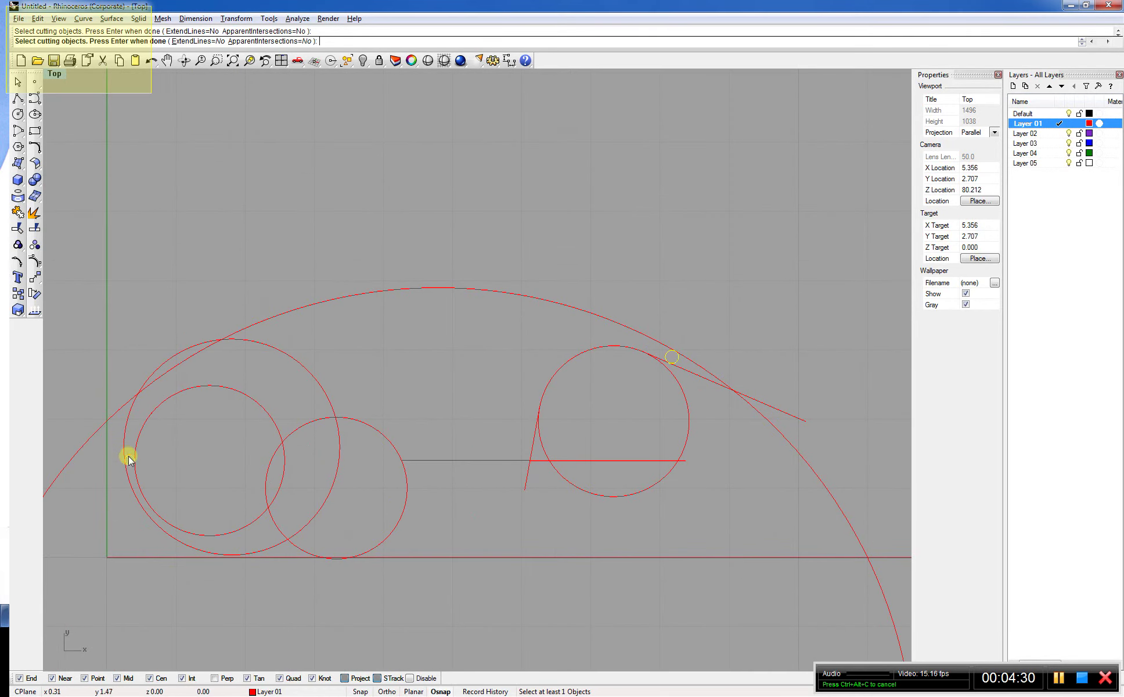
click(106, 425)
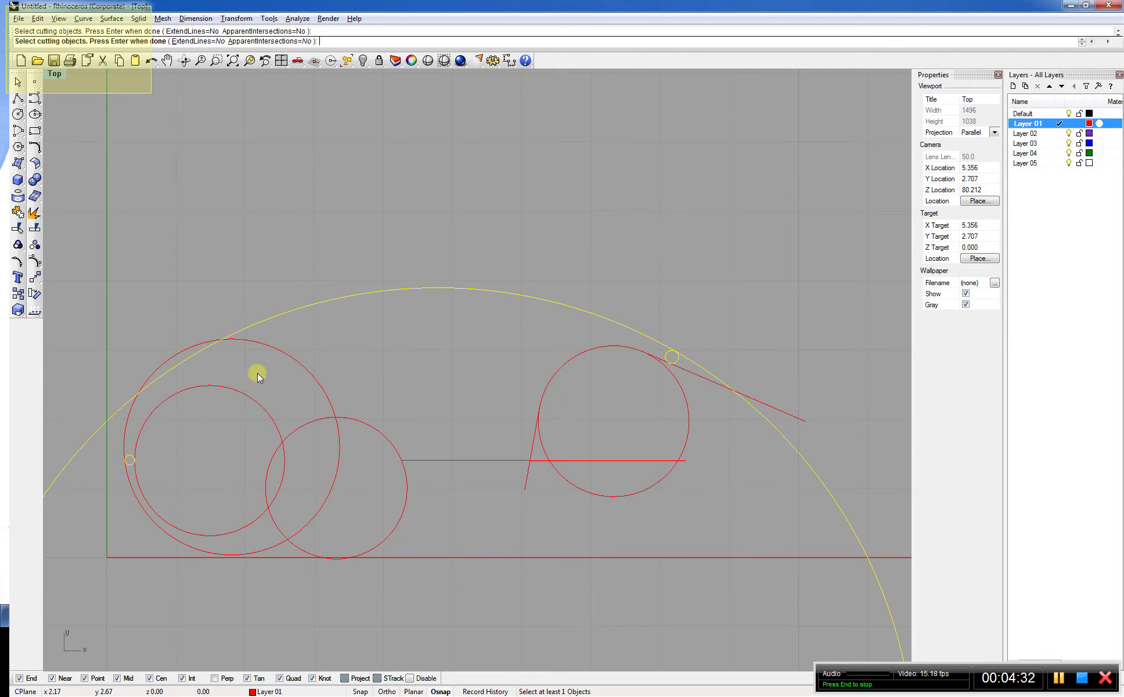
ctrl+click(274, 321)
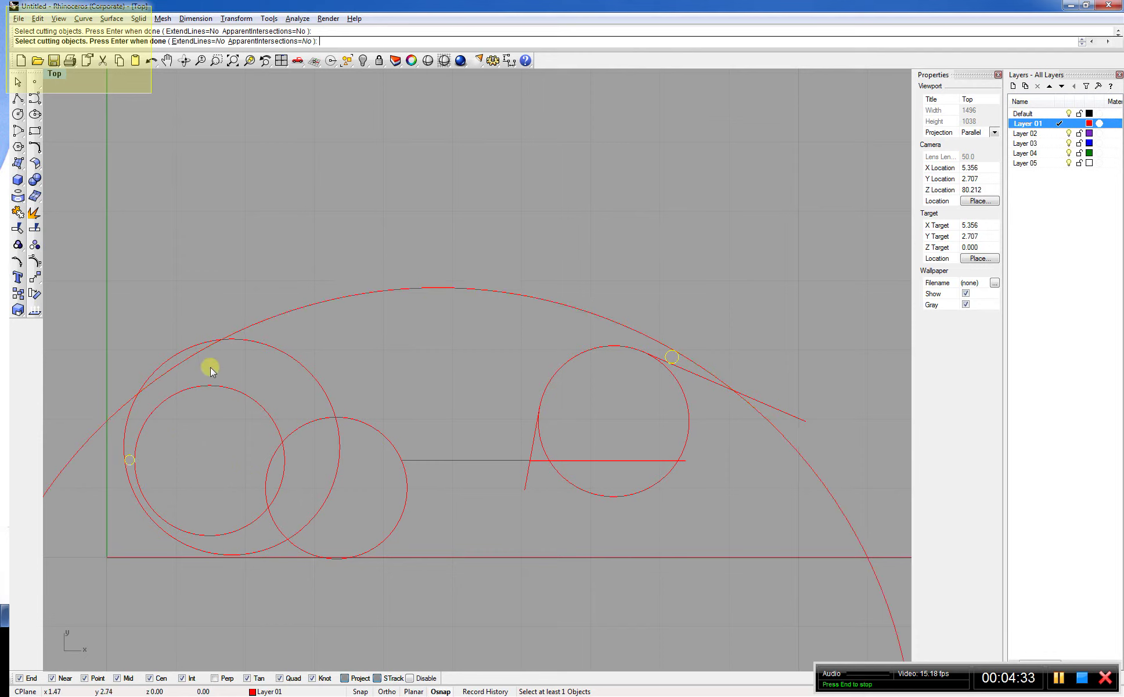
click(129, 416)
key(Return)
click(124, 408)
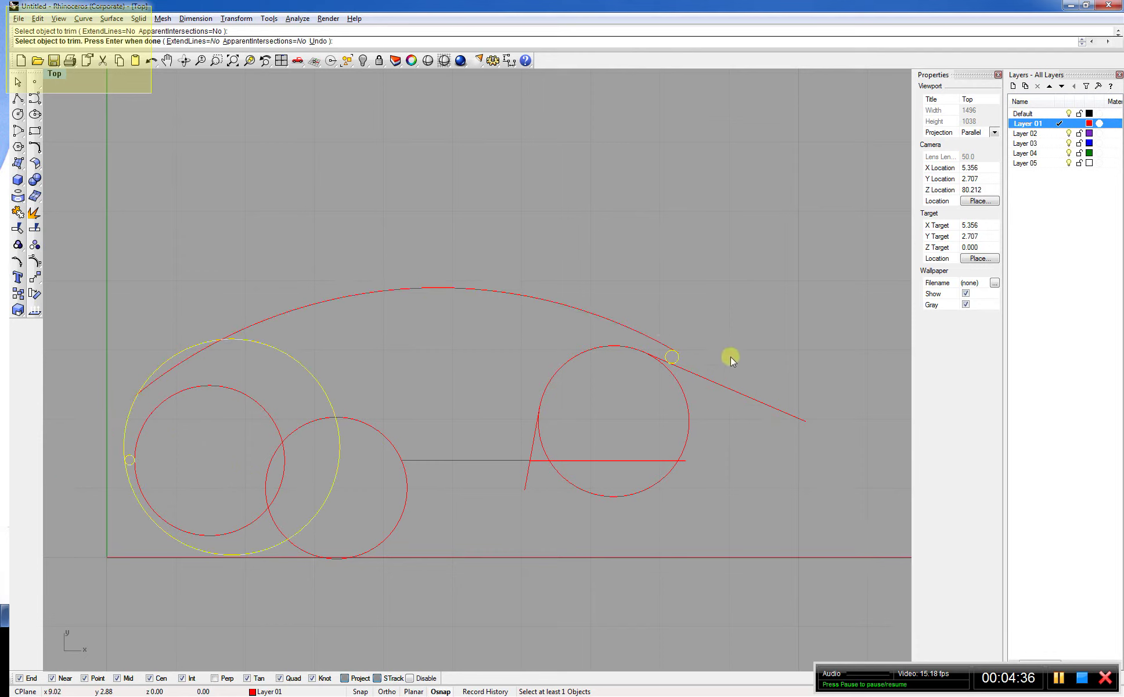
click(711, 378)
key(Return)
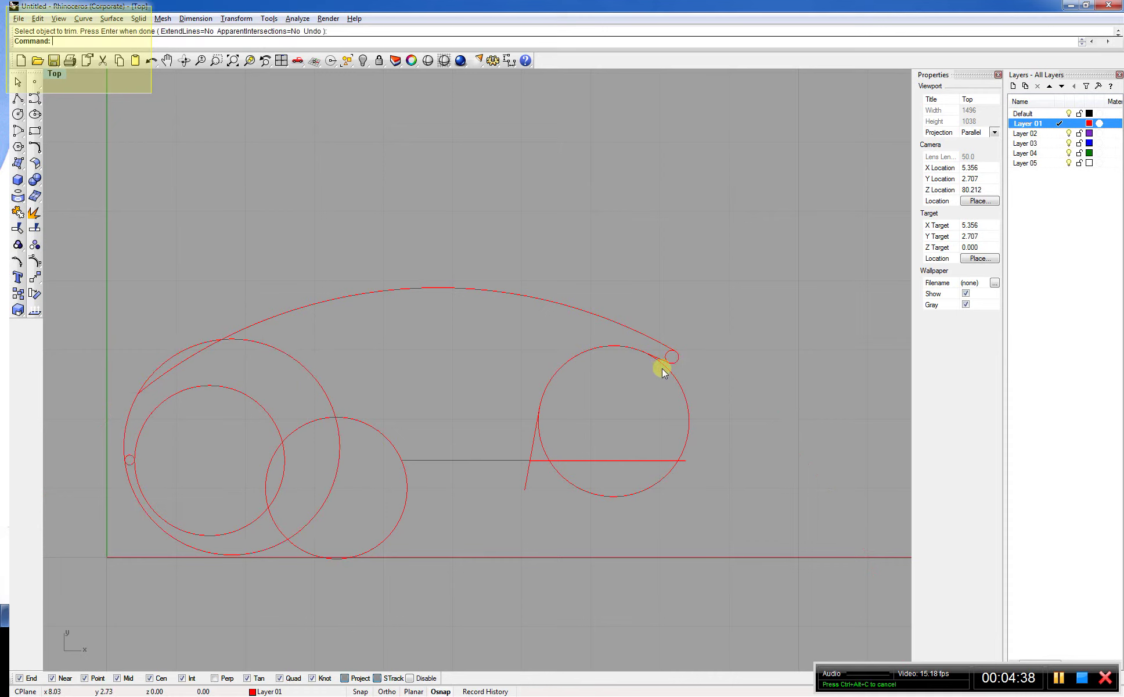
Trim the large arch's circle down to the arc between the underside line and the slanted line
key(Return)
click(662, 367)
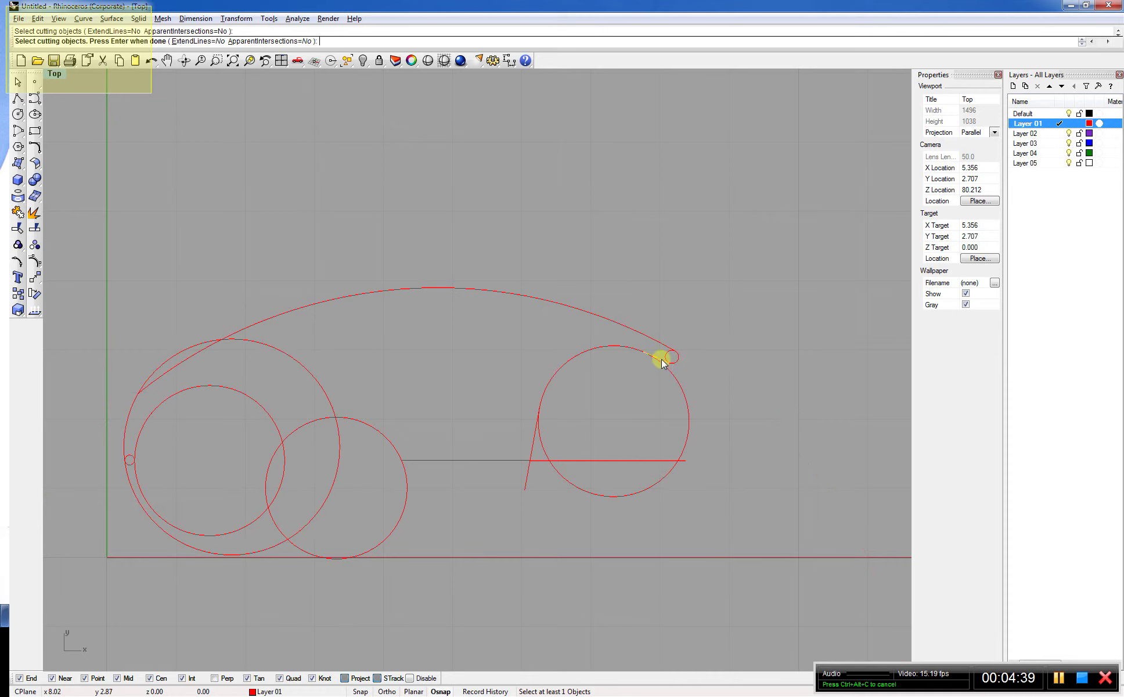
click(533, 447)
key(Return)
click(547, 455)
key(Return)
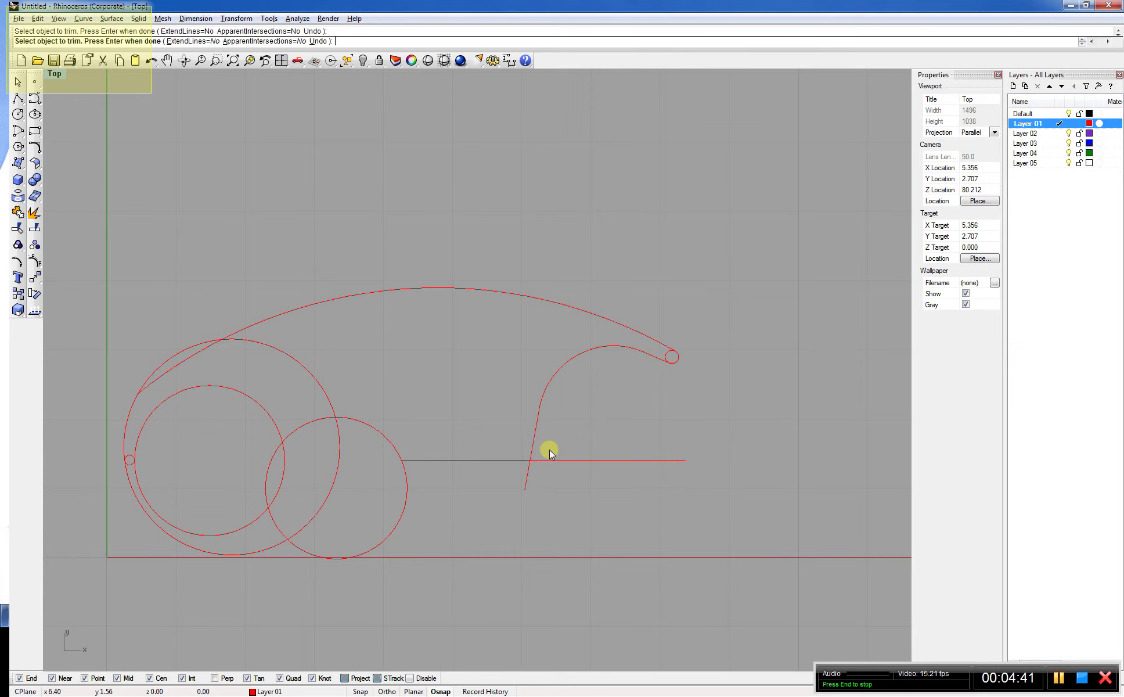
Delete the extra horizontal line that runs past the slanted line under the large arch
key(Return)
scroll(537, 453, up, 5)
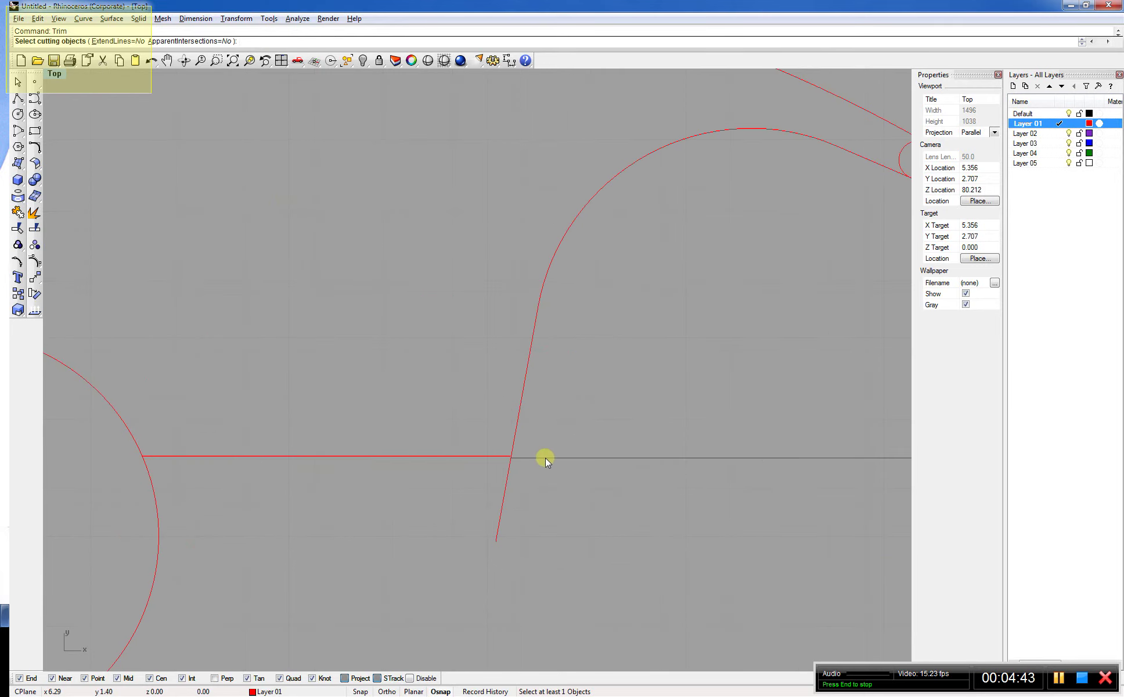
click(545, 458)
key(Escape)
key(Delete)
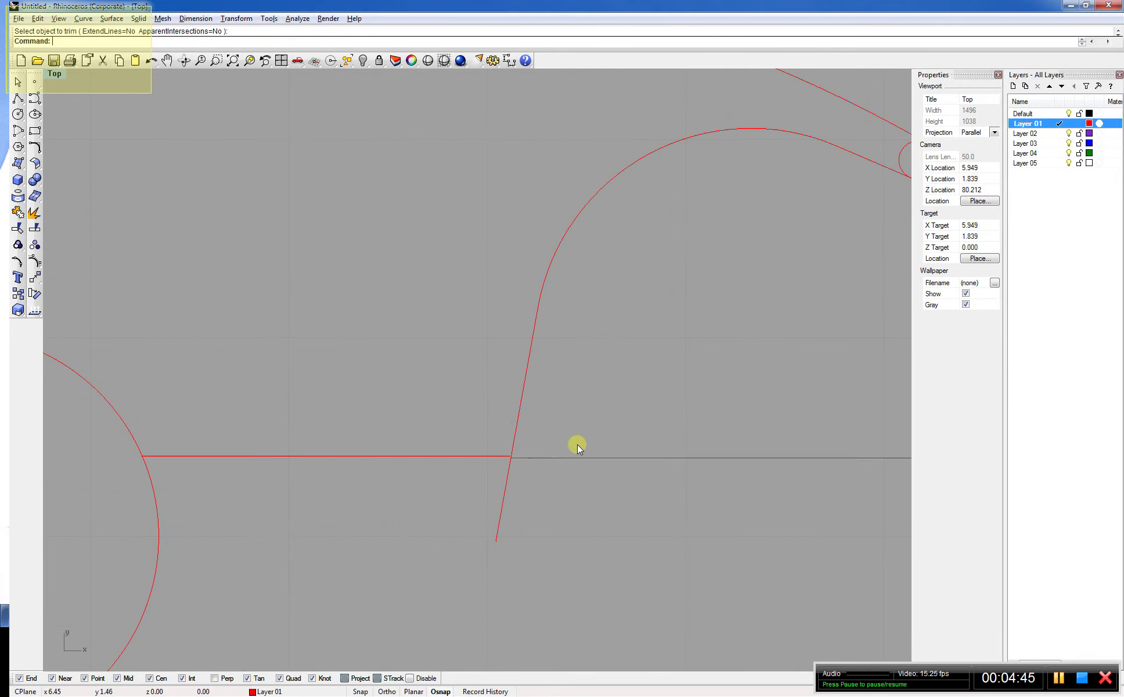
Trim the slanted line's lower end where it passes below the flat bottom line
key(Return)
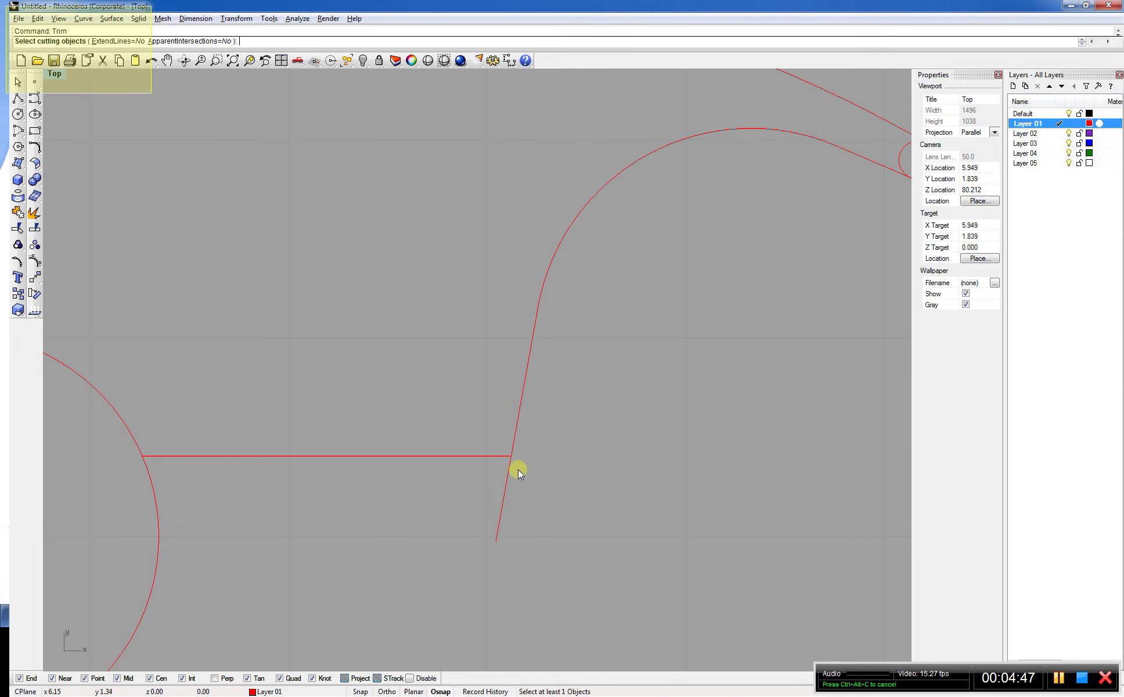
click(511, 463)
key(Return)
click(510, 466)
key(Return)
scroll(570, 481, down, 3)
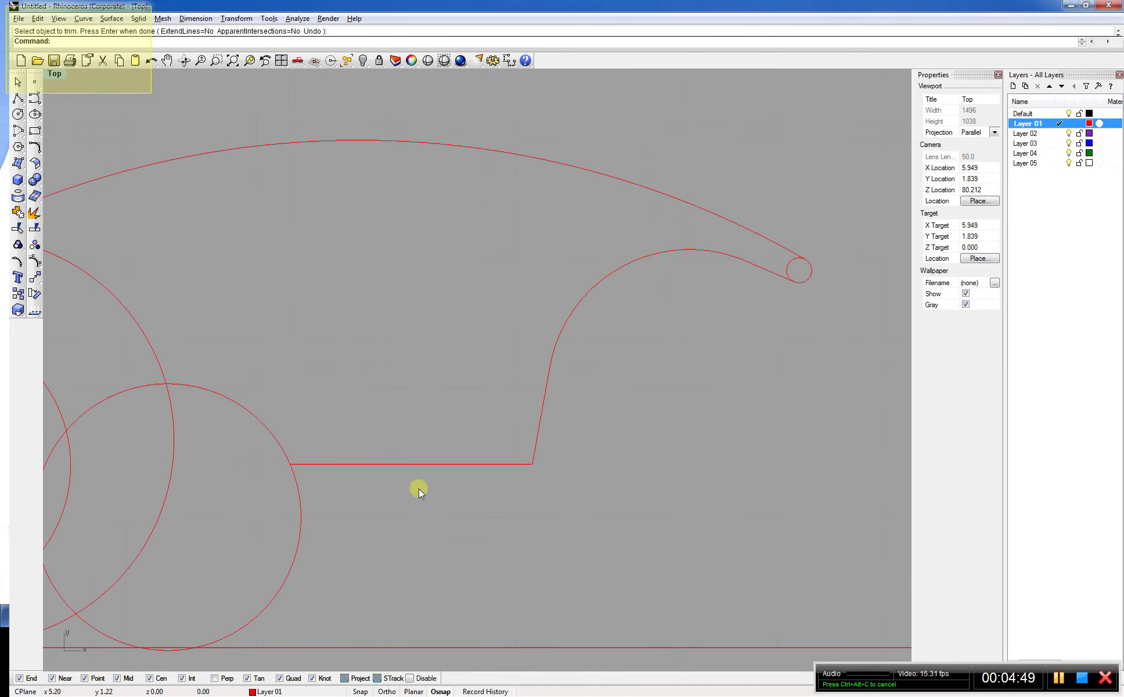
Trim the .65 arch's circle to the upper arc between the flat bottom line and the .50 arch's circle
scroll(290, 479, up, 3)
key(Return)
click(292, 449)
scroll(262, 520, down, 3)
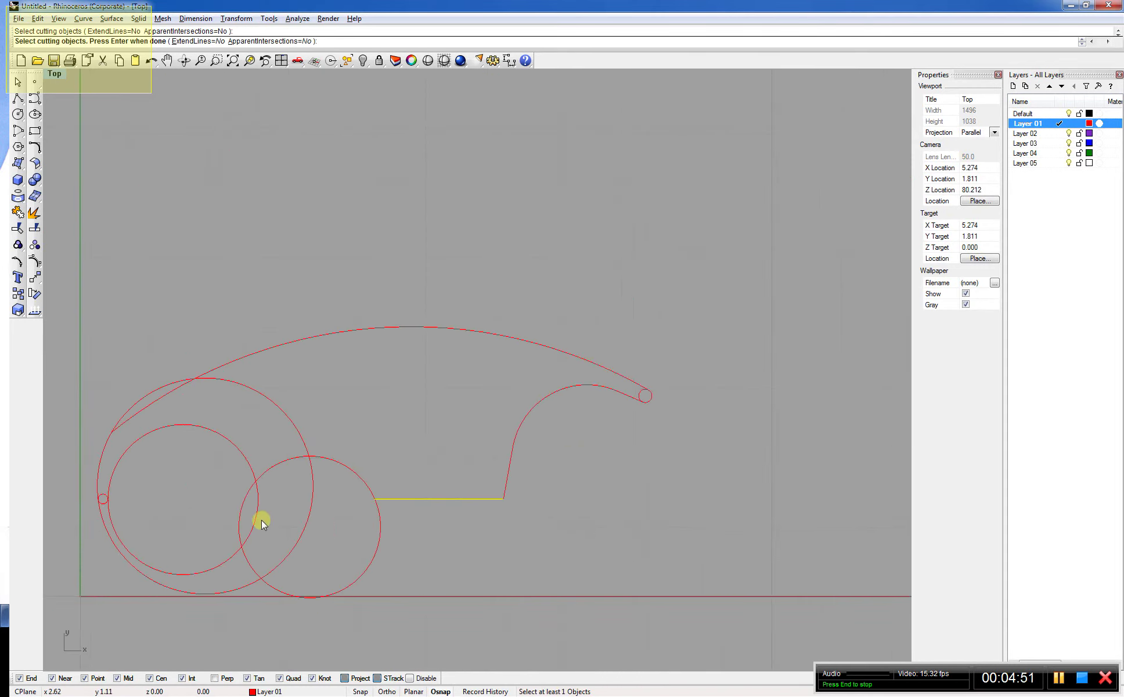
scroll(265, 511, up, 1)
click(248, 450)
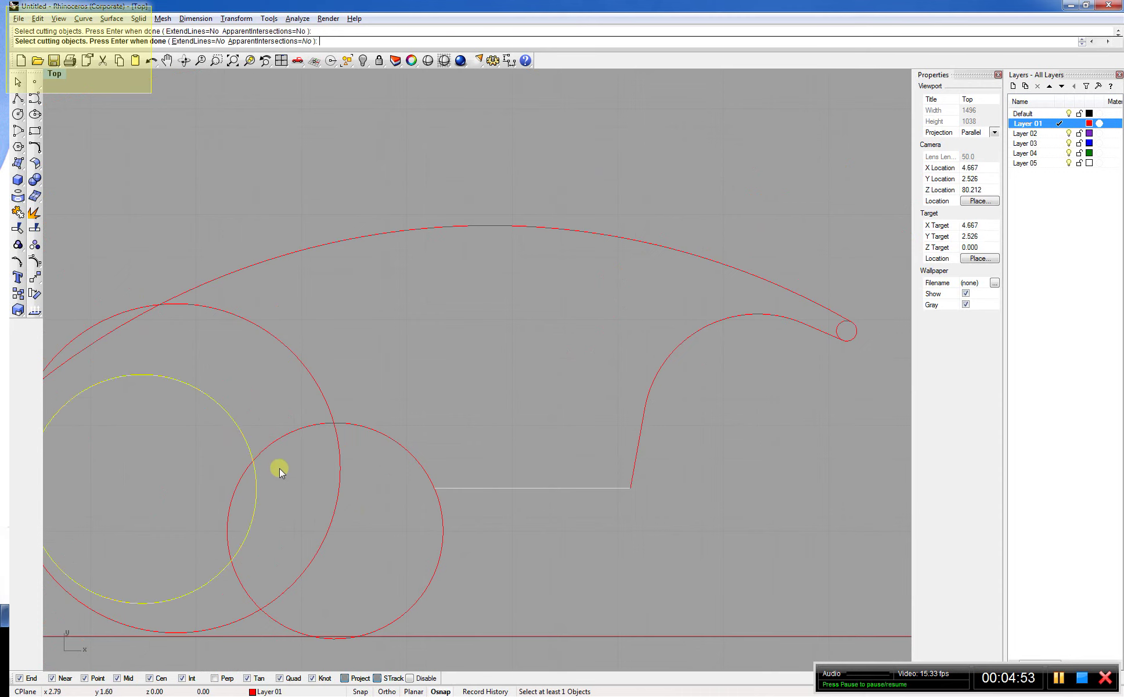
key(Return)
click(440, 520)
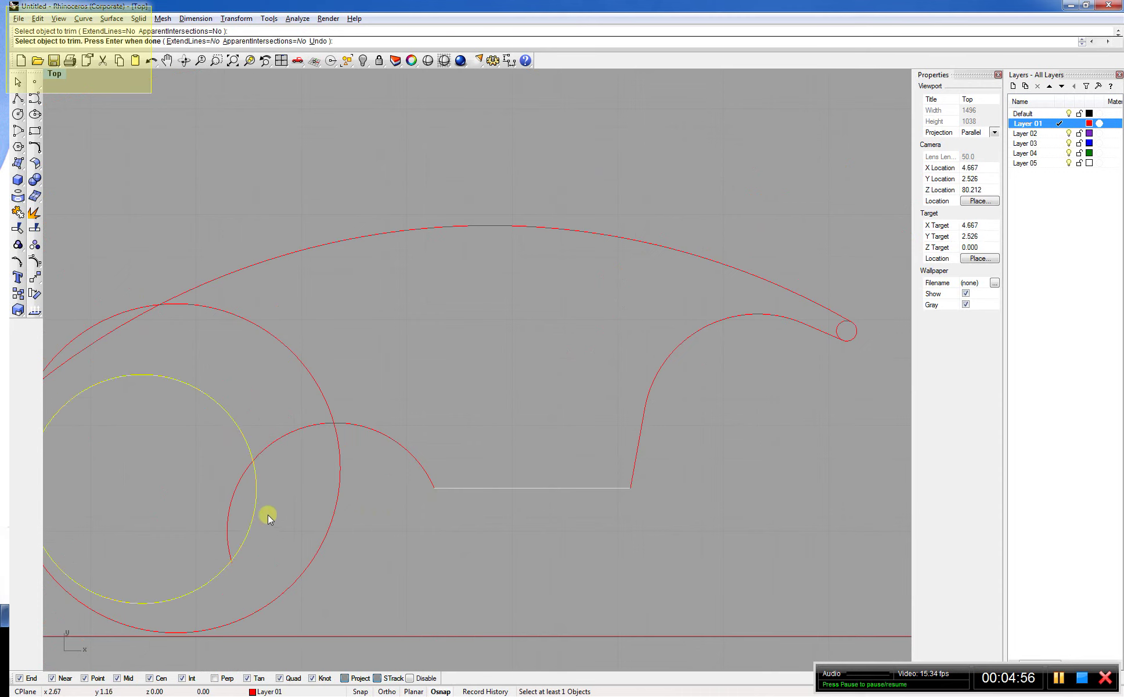
click(245, 483)
key(Return)
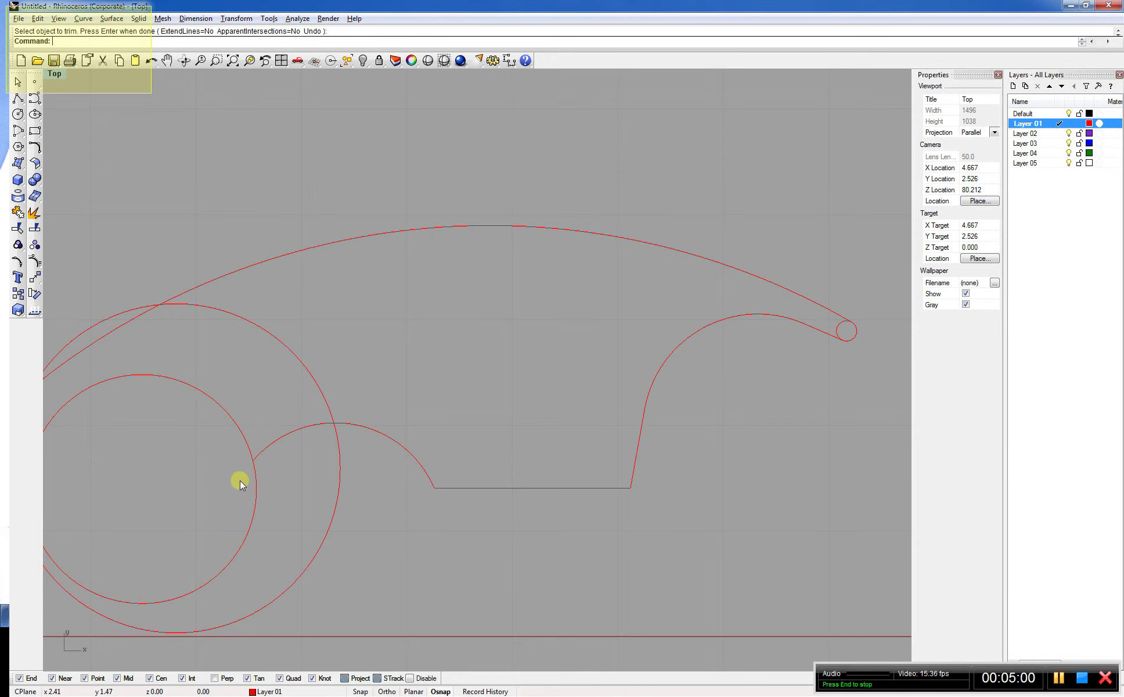
Trim the .50 arch's circle to the upper arc between the .65 arch and the narrow tip's small circle
key(Return)
click(287, 436)
scroll(191, 431, down, 2)
scroll(122, 449, up, 1)
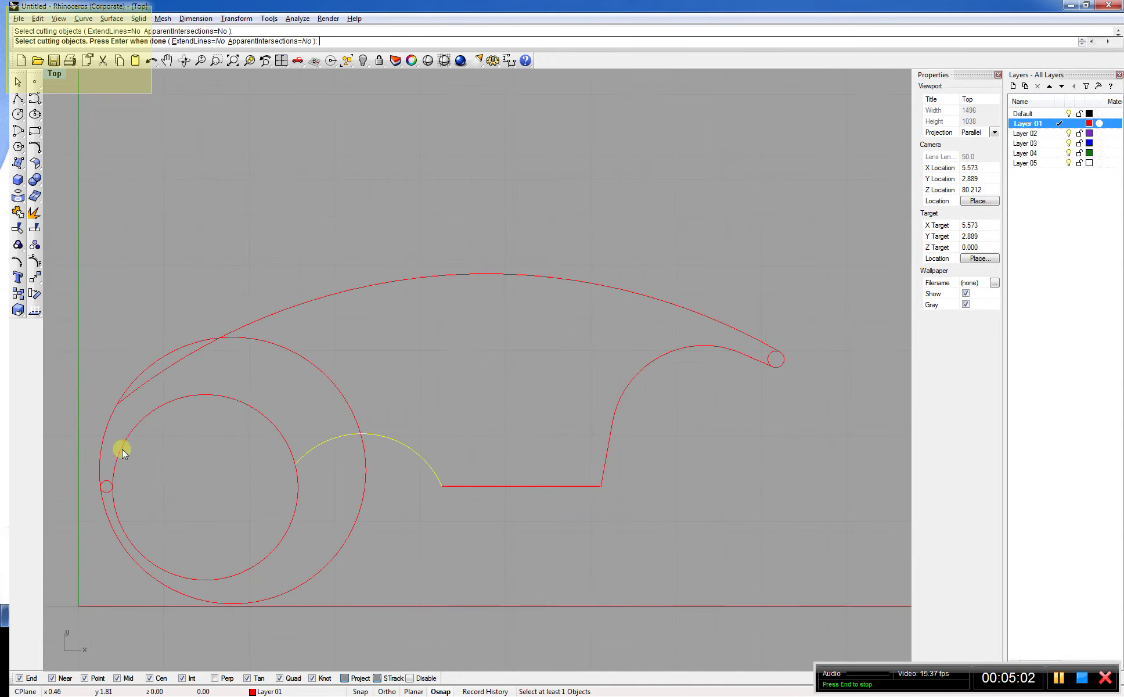
click(108, 478)
key(Return)
click(120, 503)
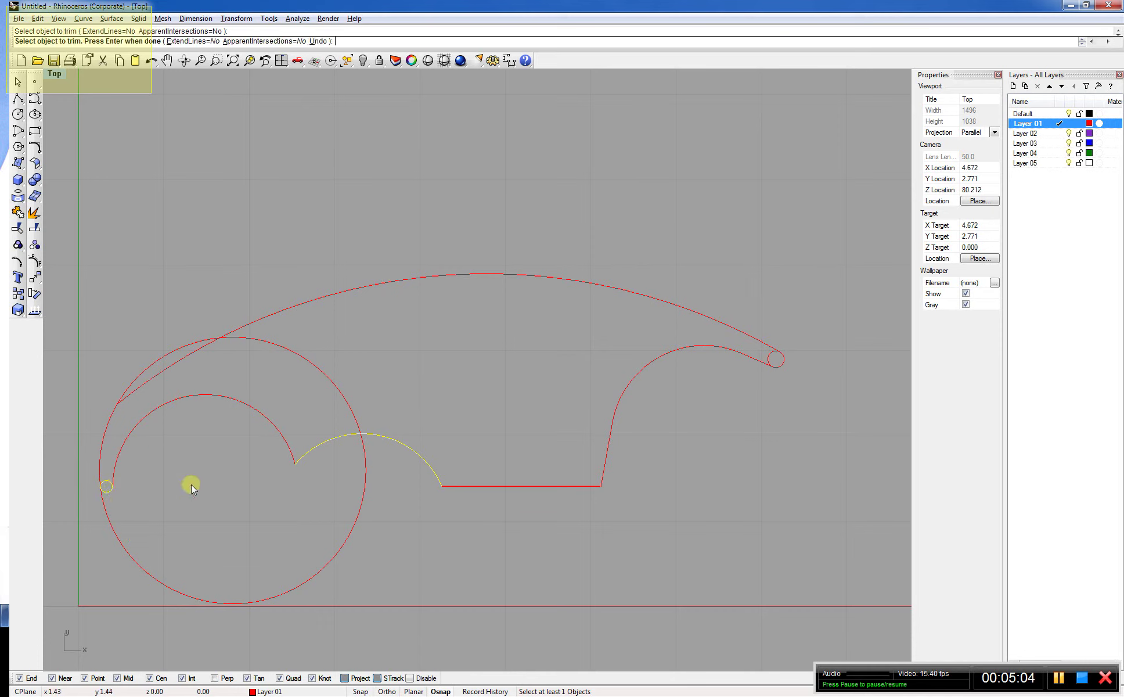
key(Return)
Trim the outer-edge circle to the short arc between the upper-edge arc and the narrow tip's small circle
key(Return)
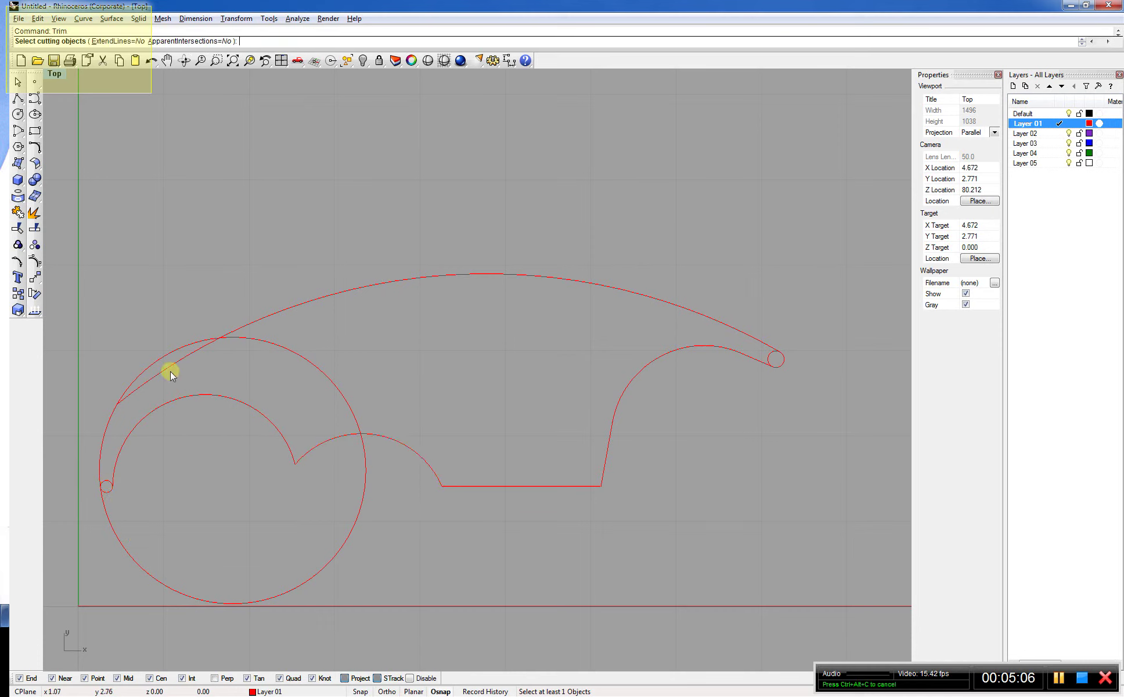
click(165, 368)
click(110, 479)
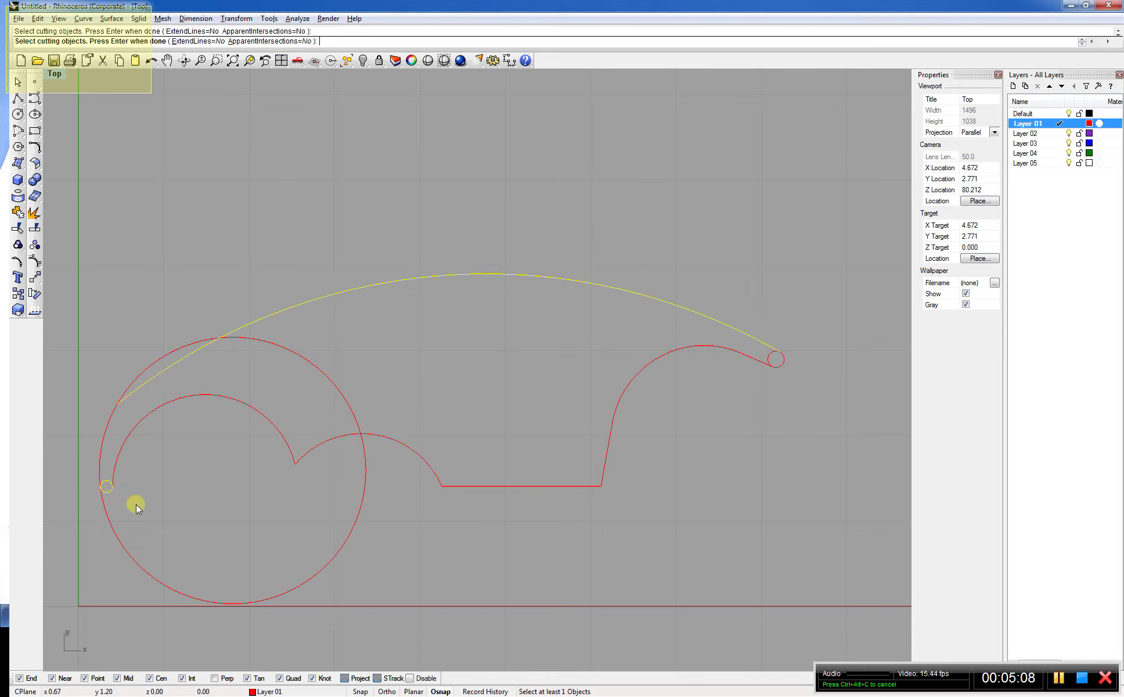
key(Return)
click(120, 524)
click(164, 360)
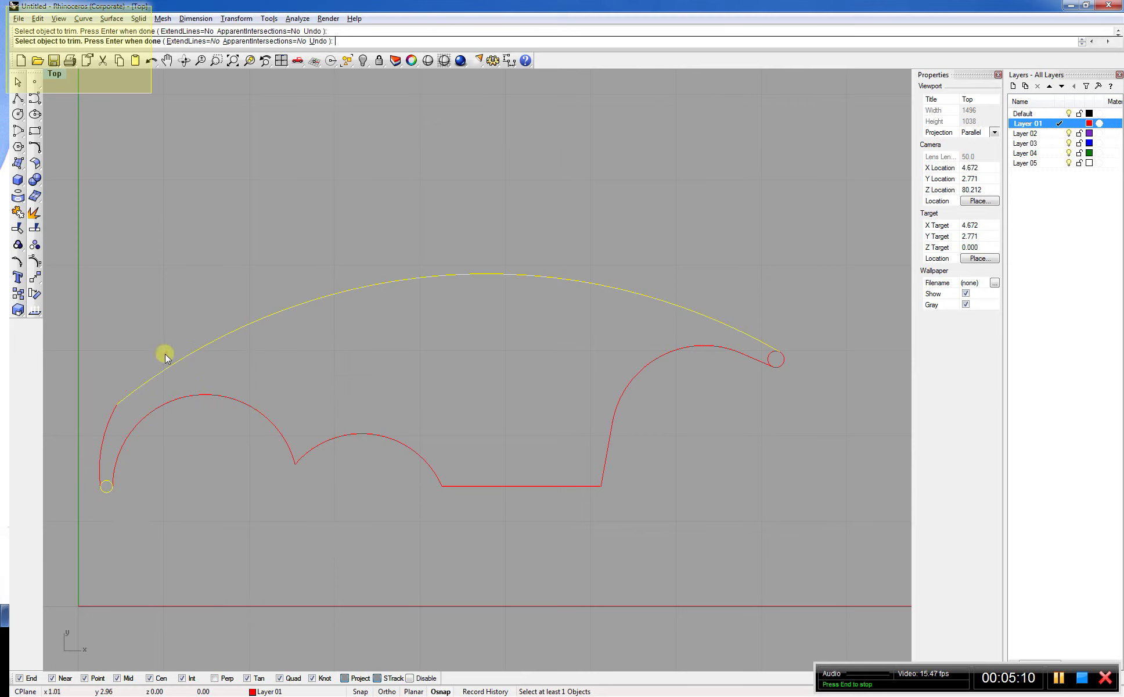
key(Return)
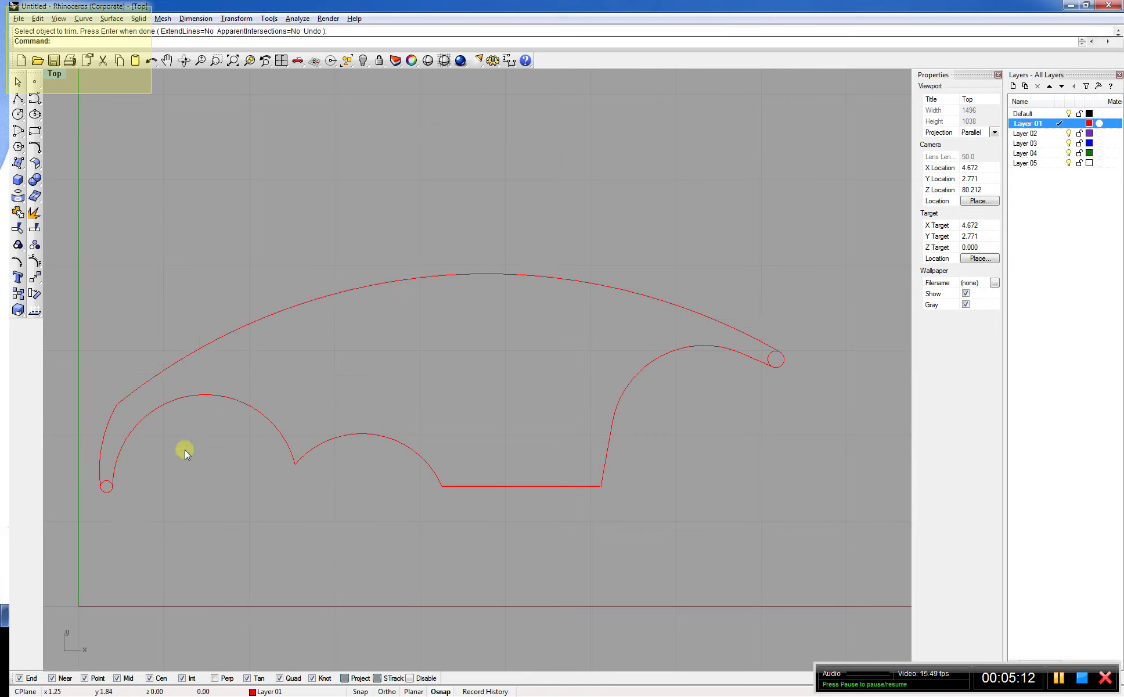
Trim the inner portions of both small tip circles, using the adjoining edge curves as cutting objects, to leave rounded tips
key(Return)
click(100, 465)
click(737, 354)
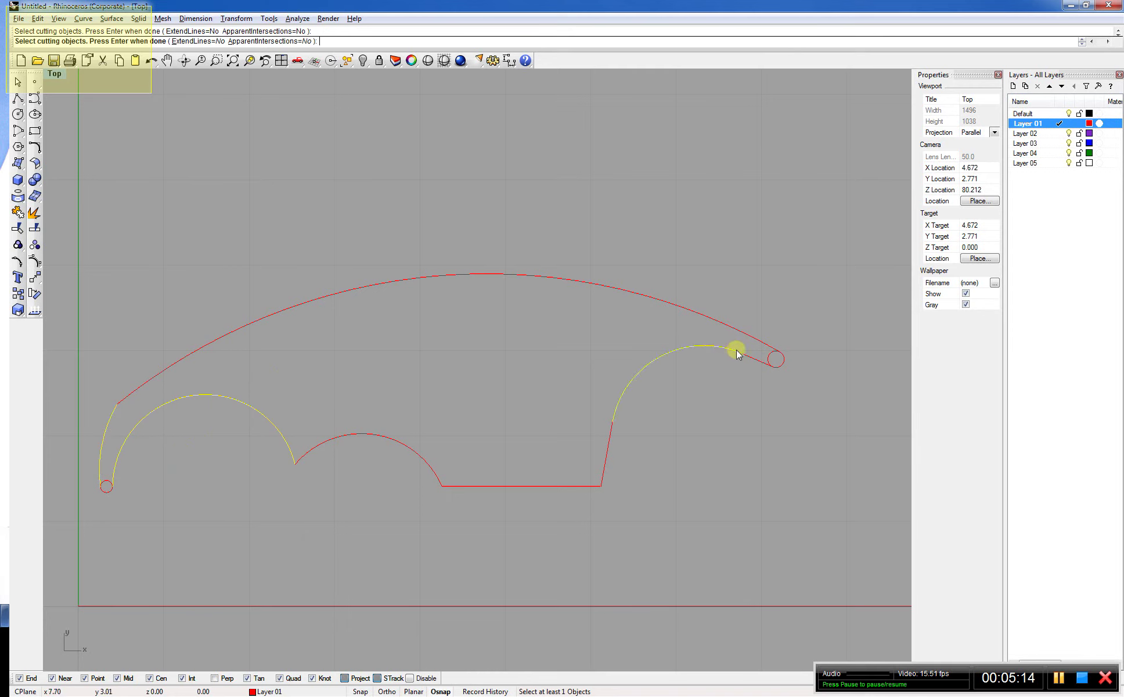
click(740, 337)
key(Return)
click(771, 359)
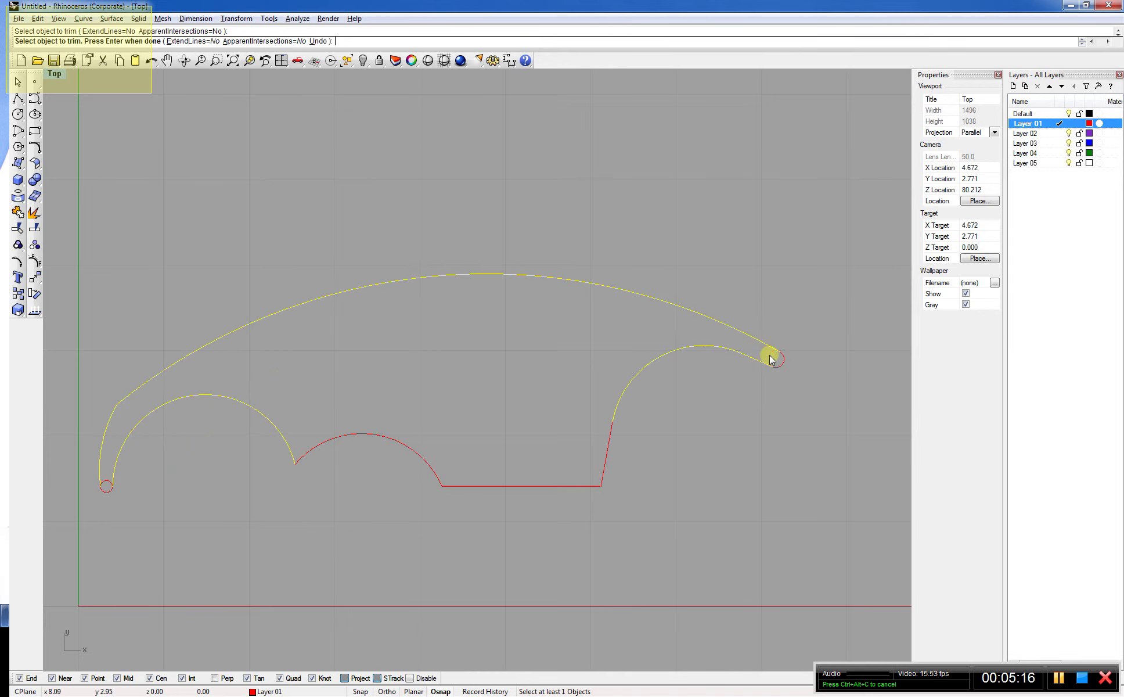
click(107, 480)
key(Return)
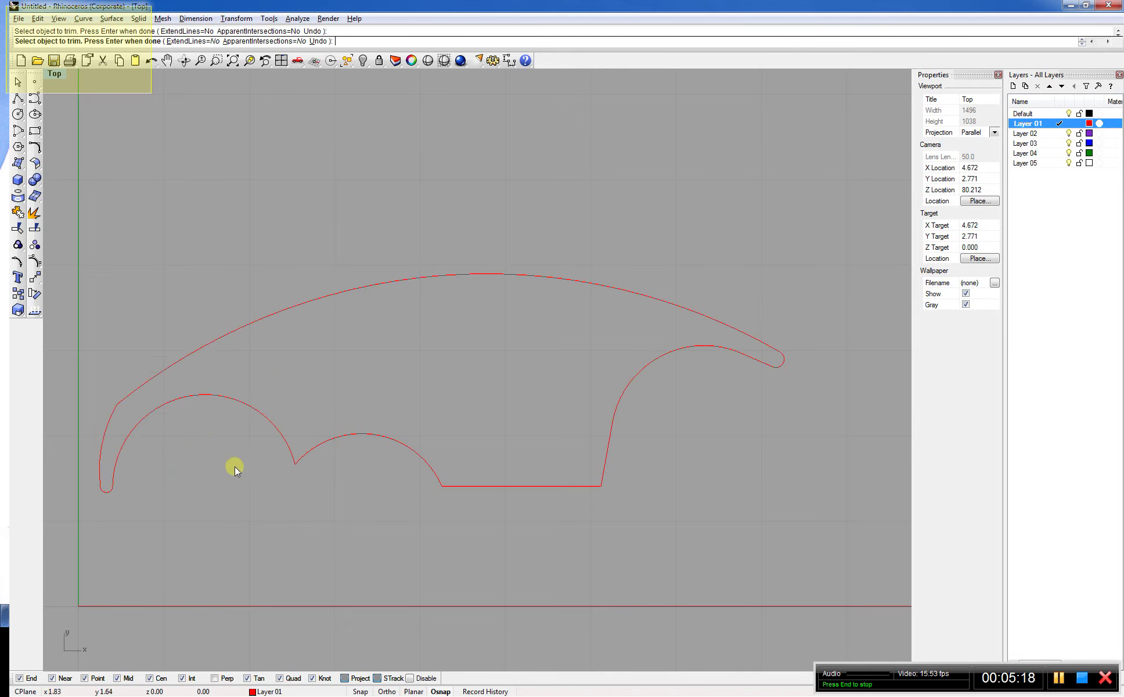
Show the hidden template photo to compare the trimmed outline with it, and hide the photo again
scroll(636, 435, down, 2)
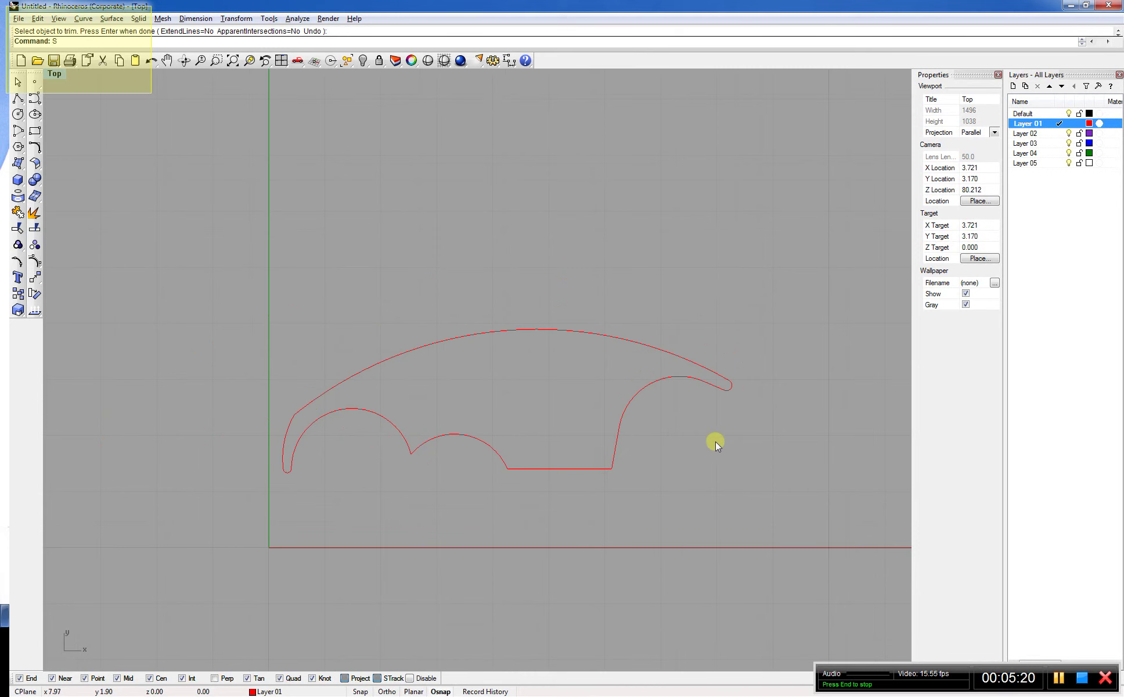
text(Show)
key(Return)
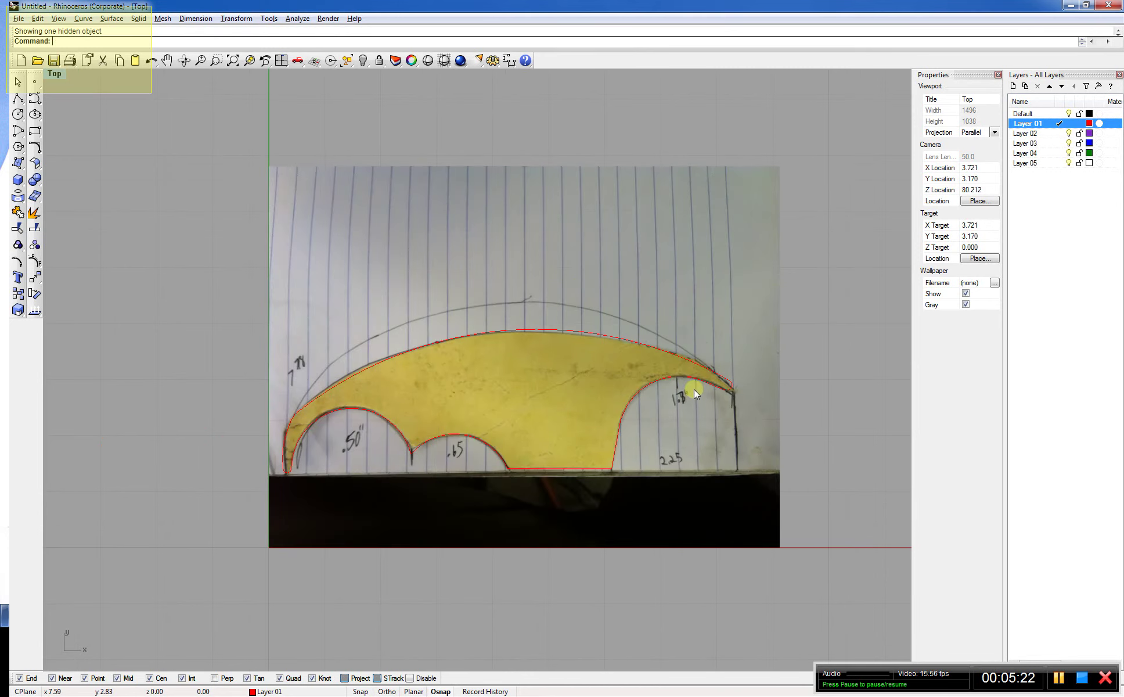
scroll(695, 389, up, 2)
scroll(695, 388, down, 1)
scroll(260, 470, up, 4)
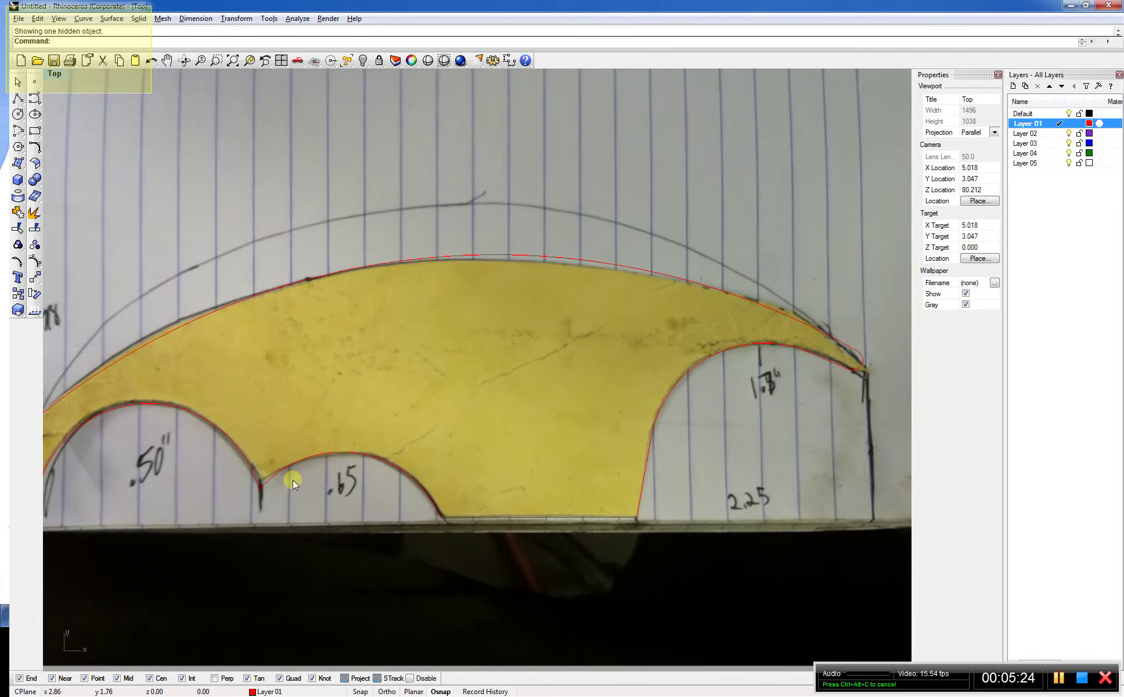
scroll(293, 465, down, 4)
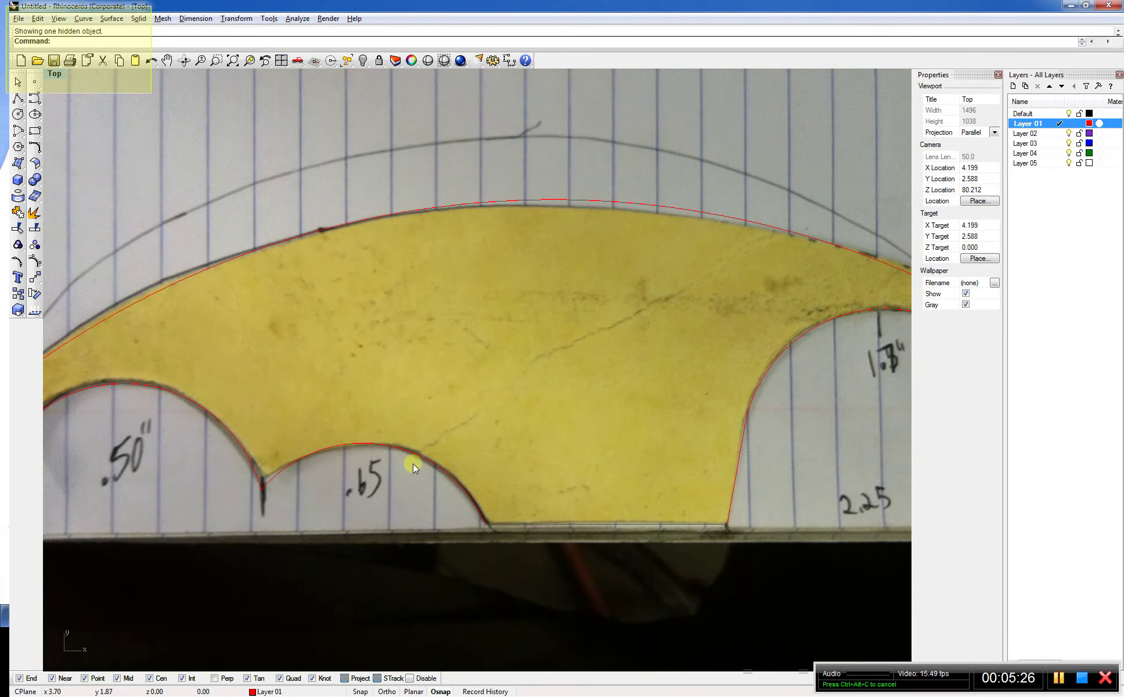
scroll(772, 403, down, 1)
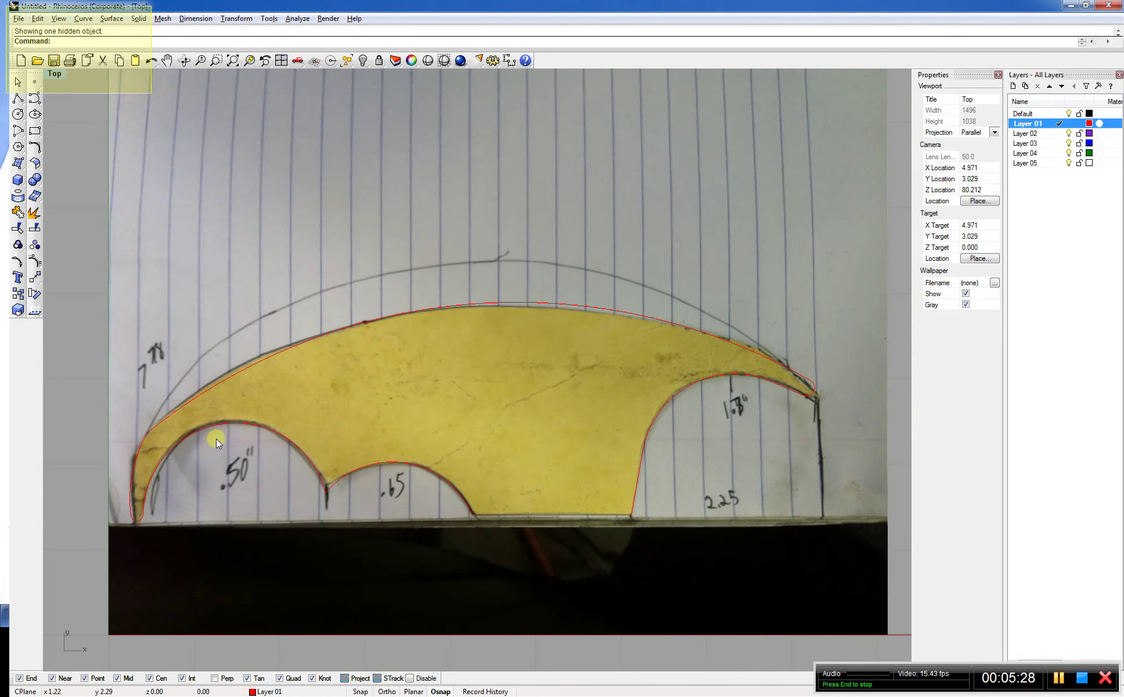
scroll(136, 484, up, 1)
click(252, 473)
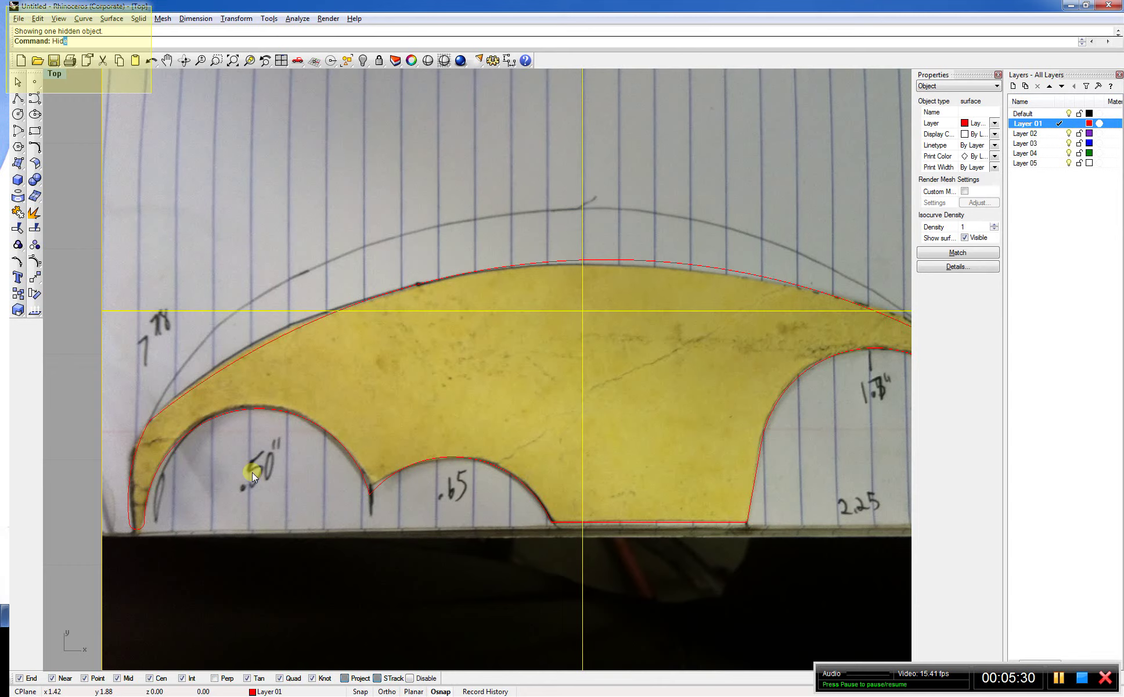
key(Return)
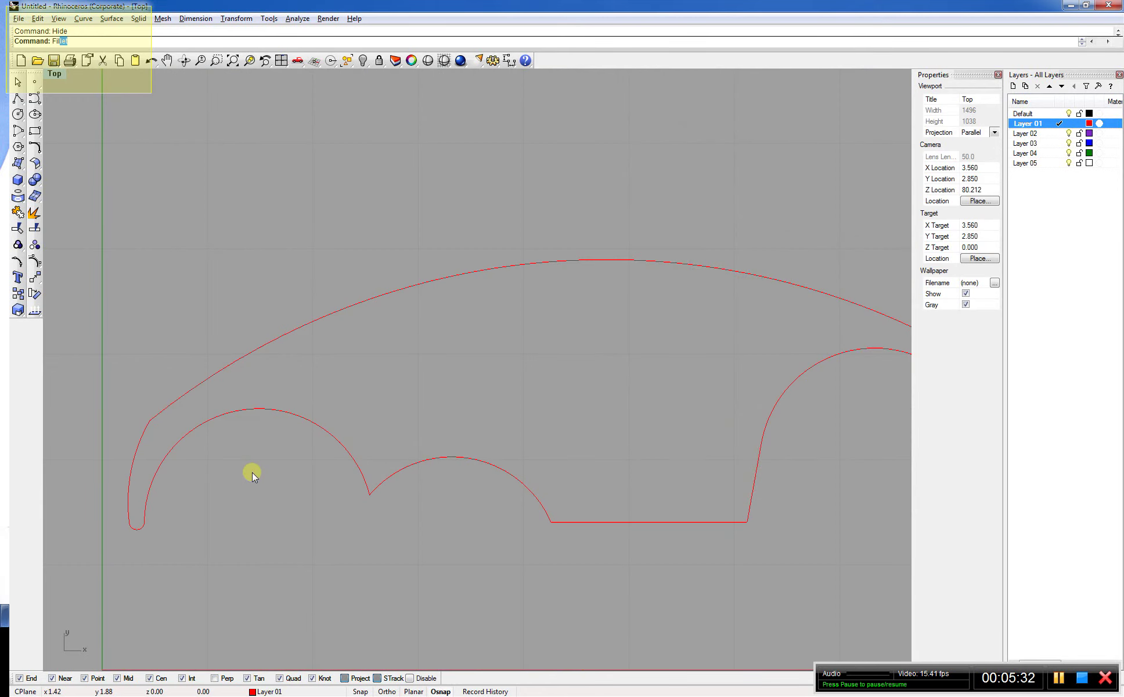
Fillet the corner between the outer-edge arc and the upper-edge arc with a radius of 1
text(Fil)
key(Return)
text(1)
key(Return)
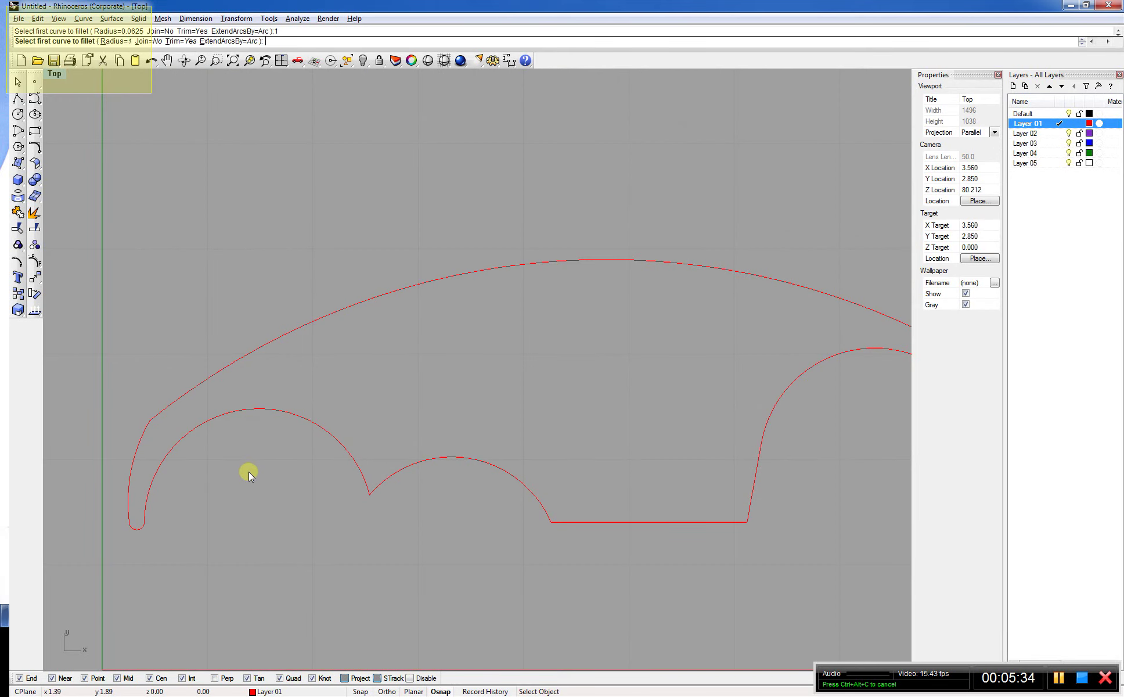
click(146, 441)
click(152, 420)
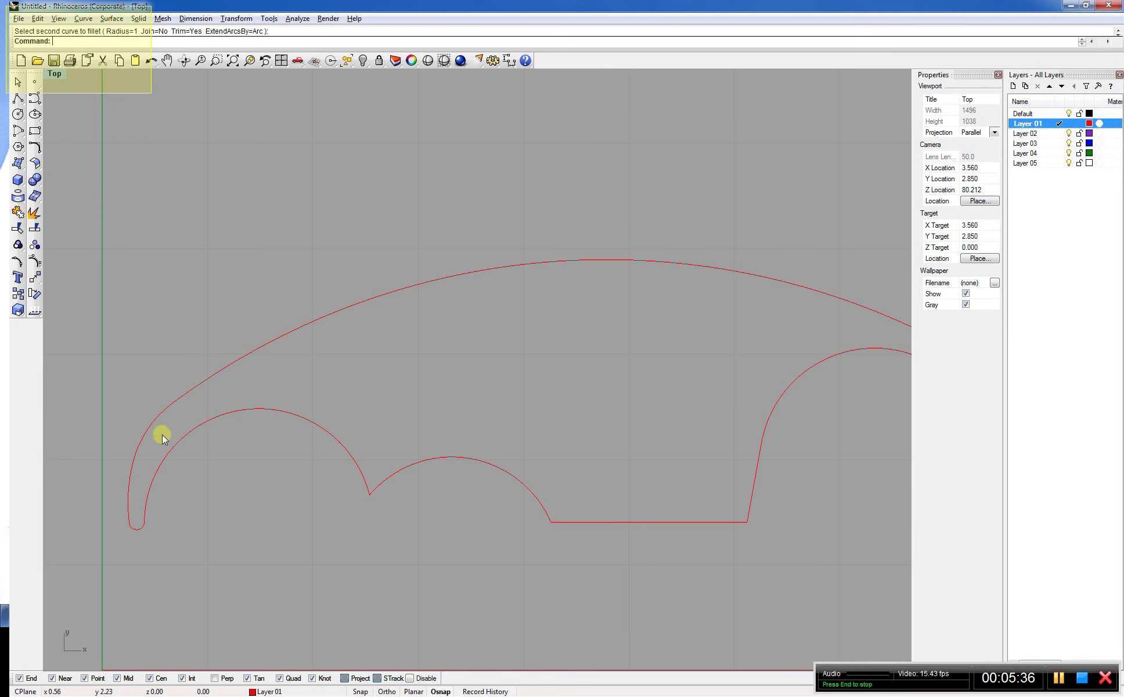
scroll(161, 435, down, 3)
scroll(708, 429, up, 3)
scroll(477, 397, up, 2)
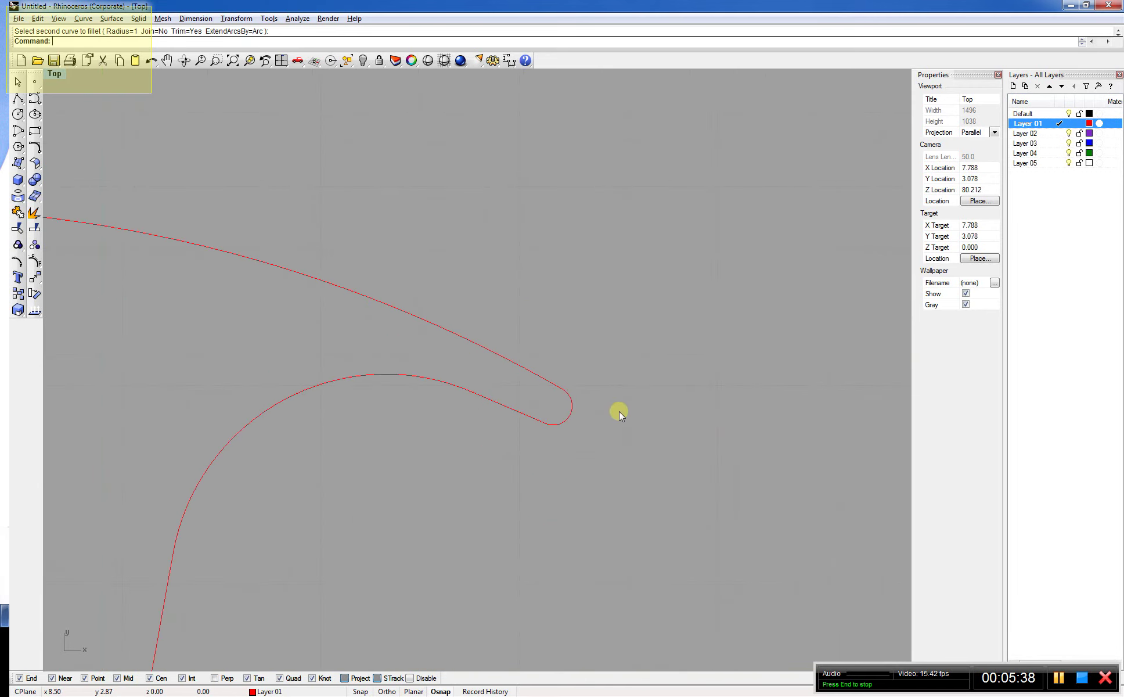
Show the hidden template photo to check the filleted outline against it, and hide the photo again
scroll(619, 411, down, 2)
scroll(372, 503, down, 2)
scroll(326, 505, down, 1)
scroll(144, 505, up, 2)
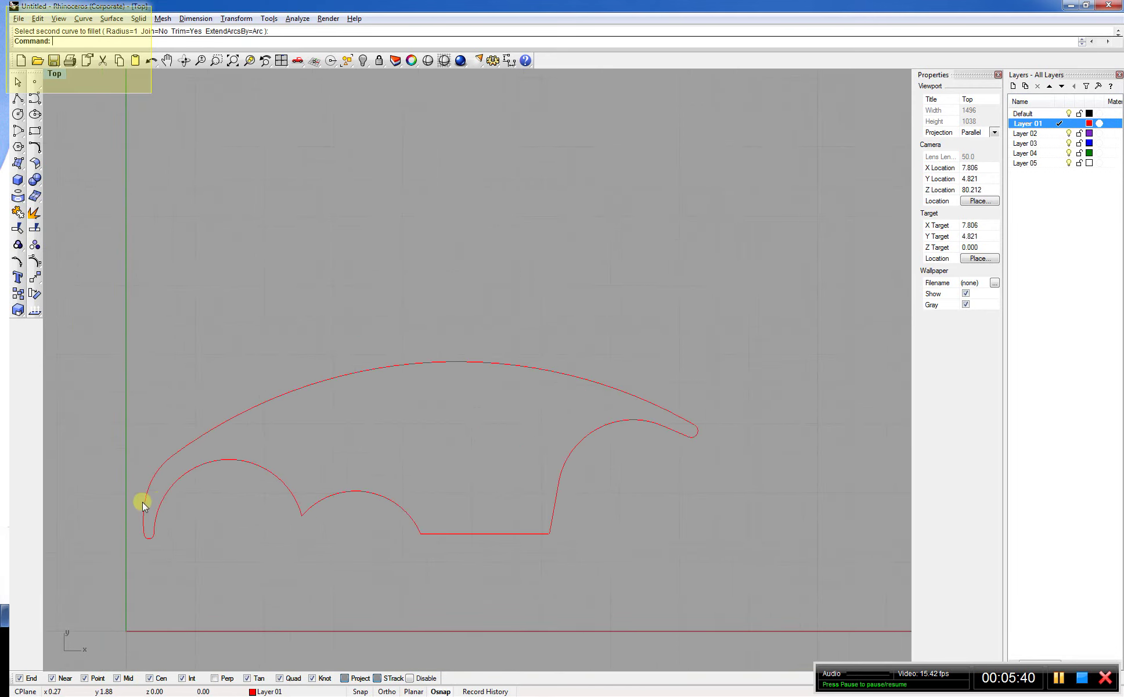
text(Show)
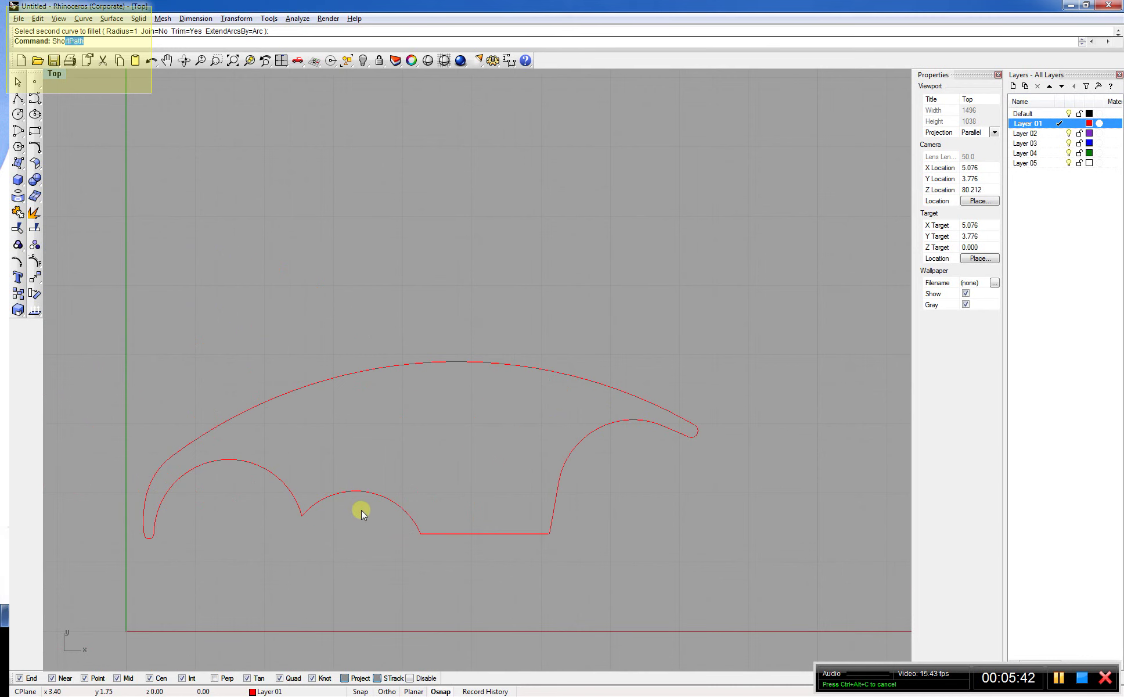
key(Return)
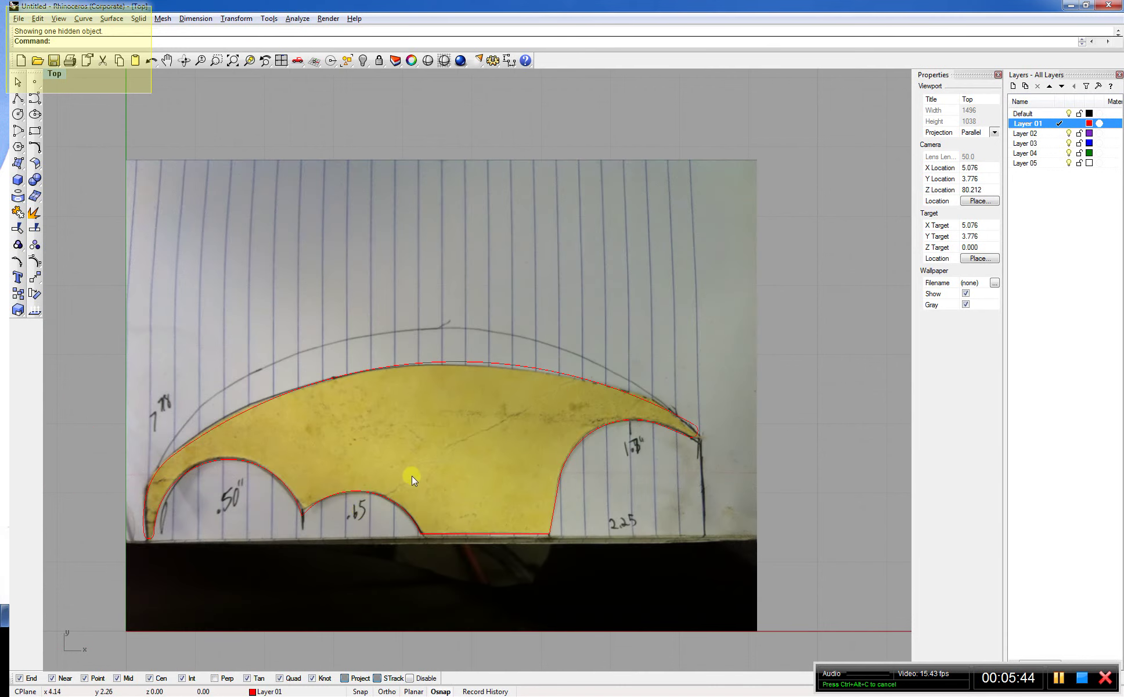
click(452, 255)
text(Hide)
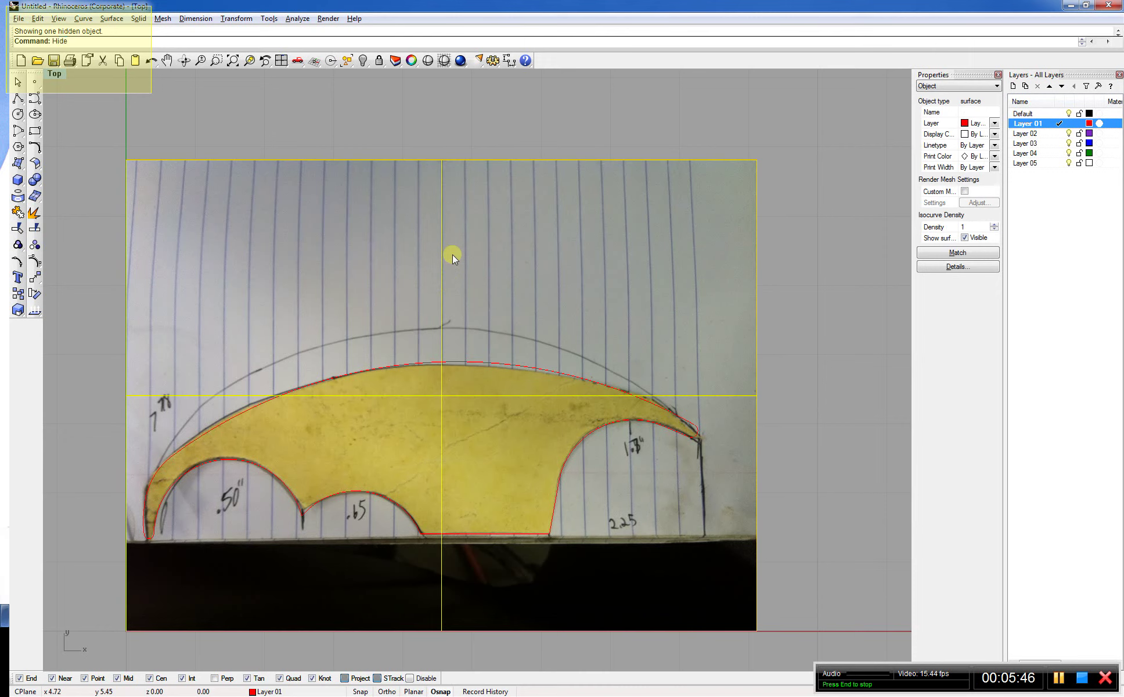
key(Return)
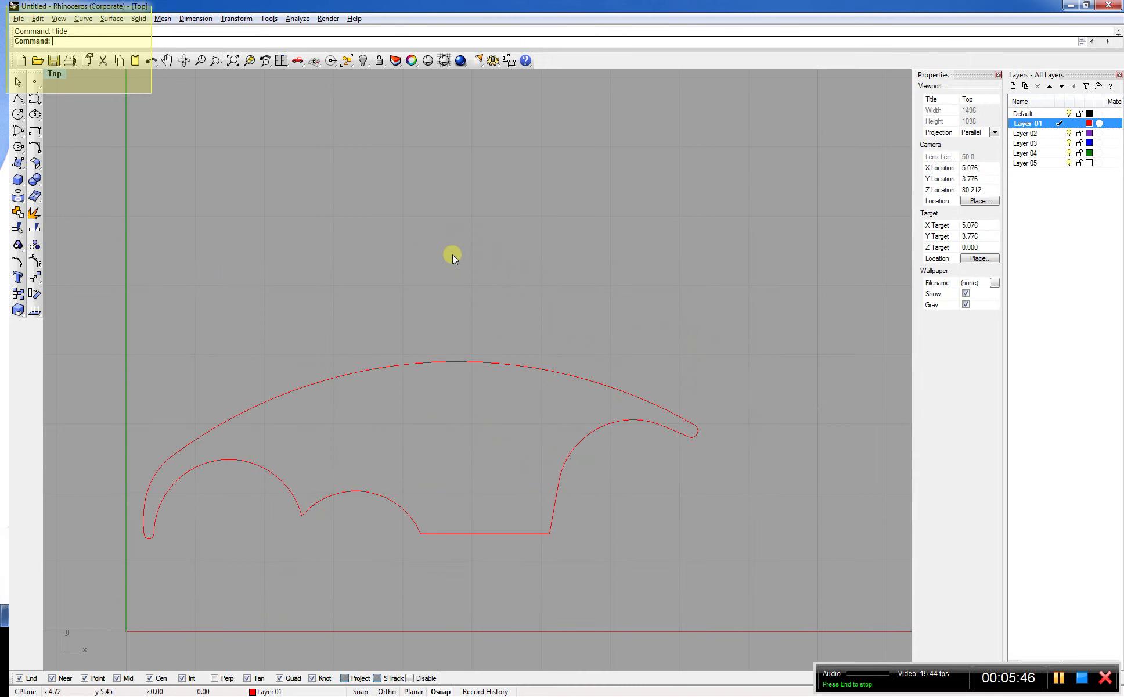
Offset the upper-edge arc inward into the template body, picking two points to set the offset distance
click(424, 359)
text(Offset)
key(Return)
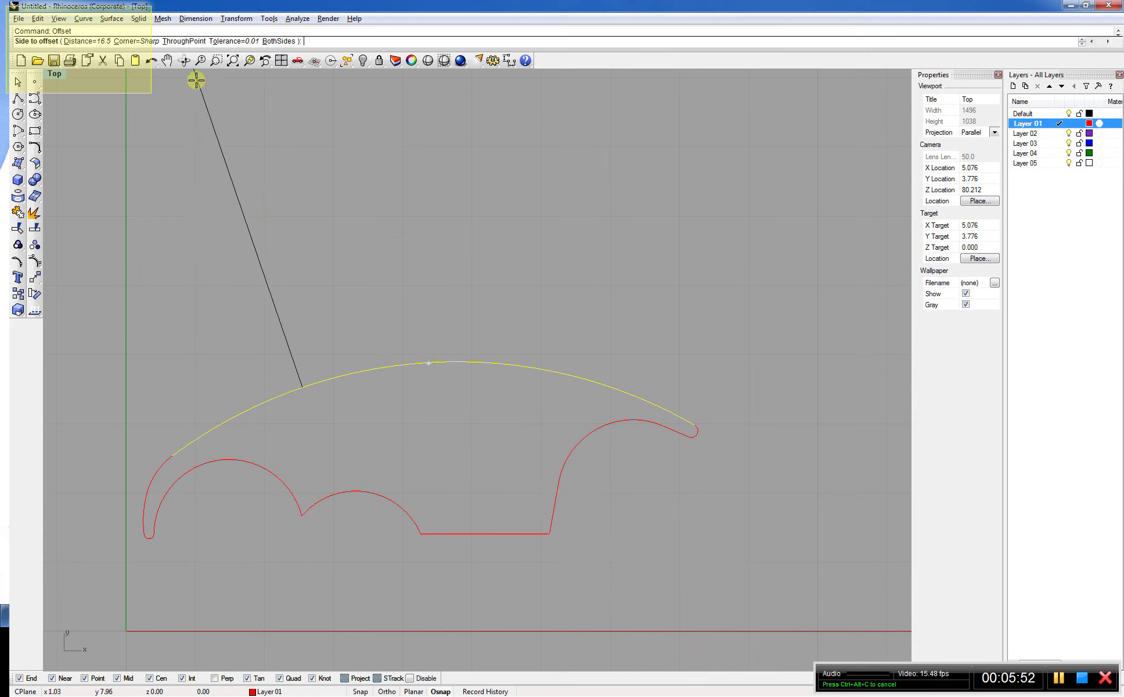
click(104, 41)
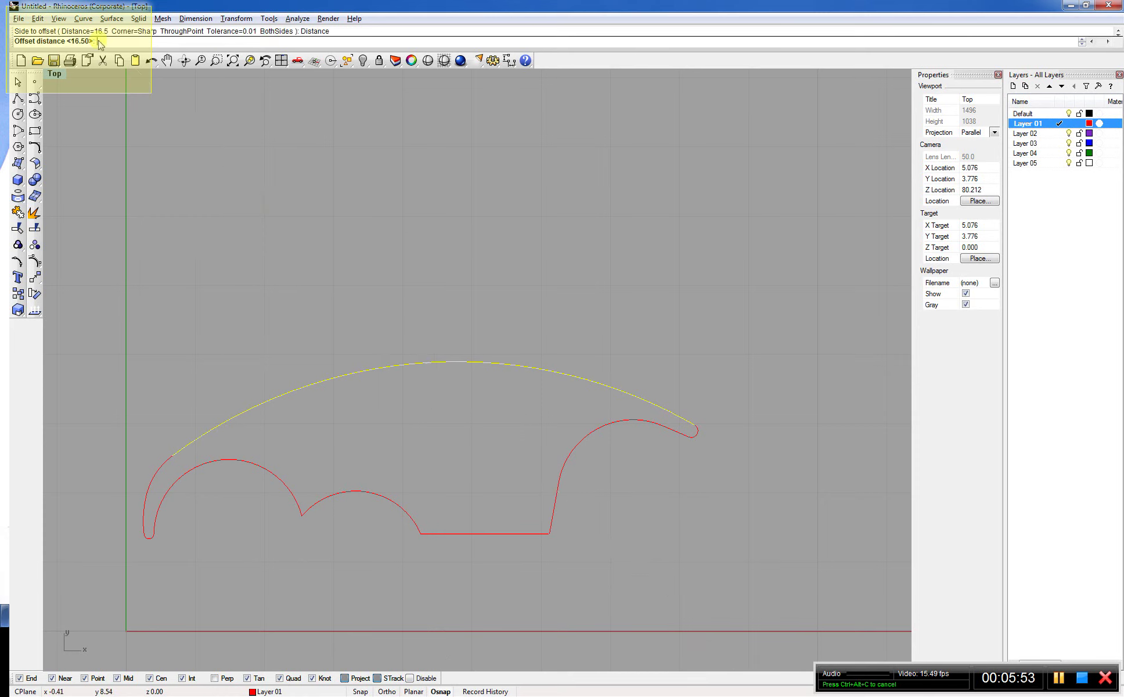
click(448, 362)
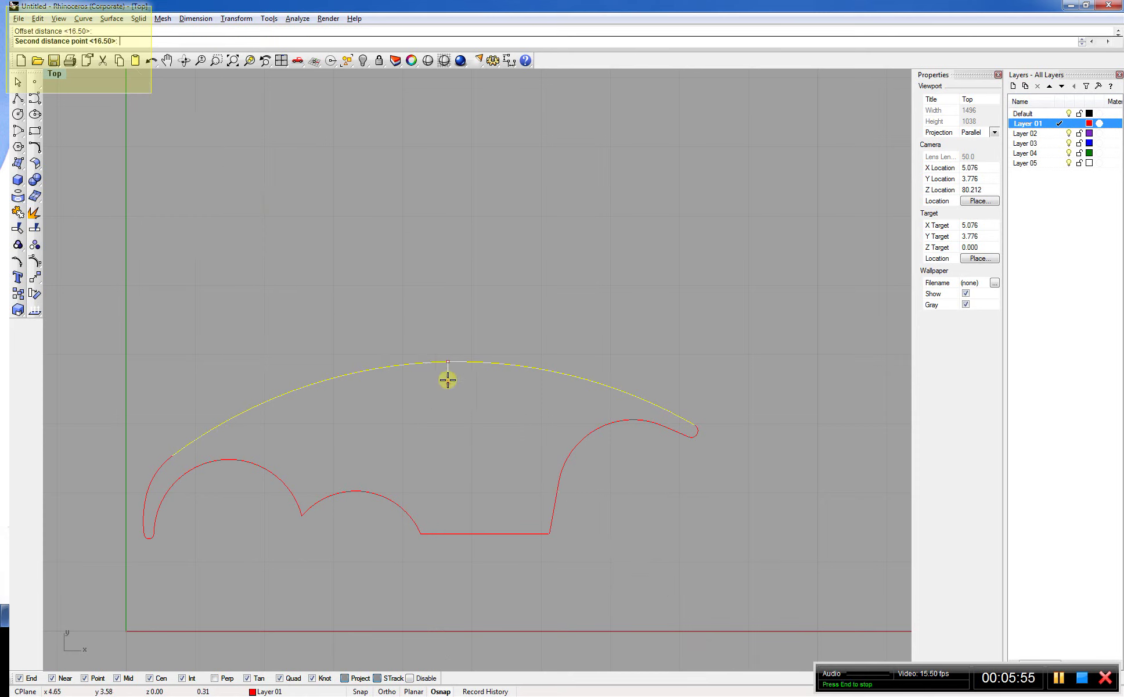
click(446, 409)
click(446, 408)
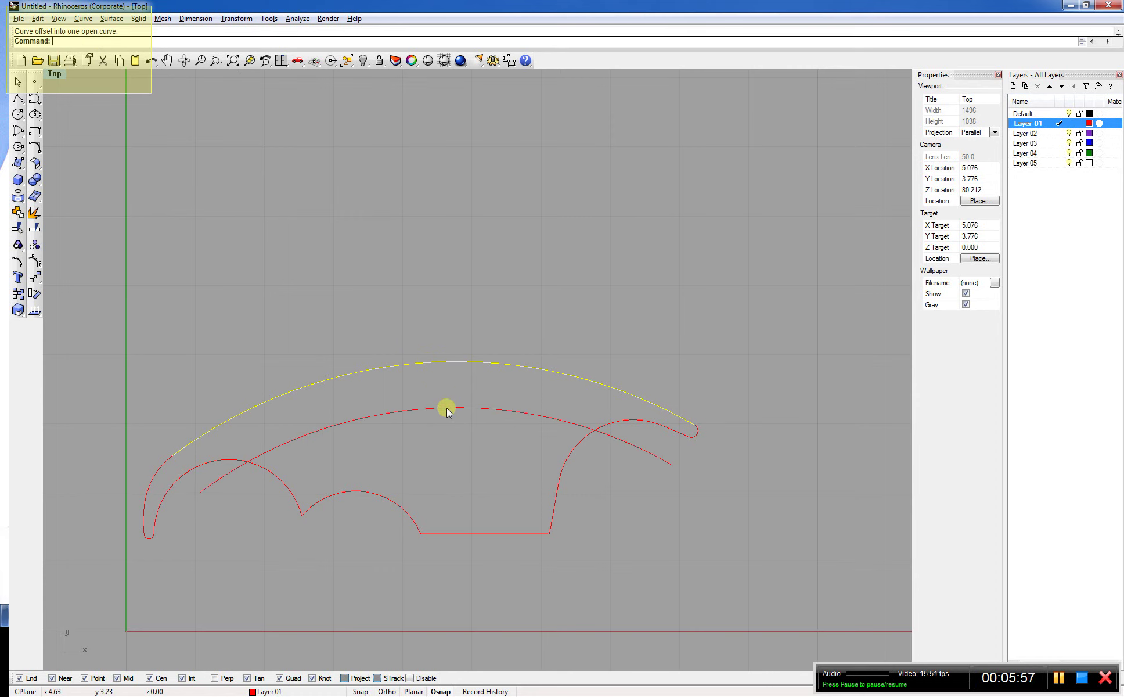
Draw a circle about 0.84 in diameter centred near the middle of the offset arc
click(457, 437)
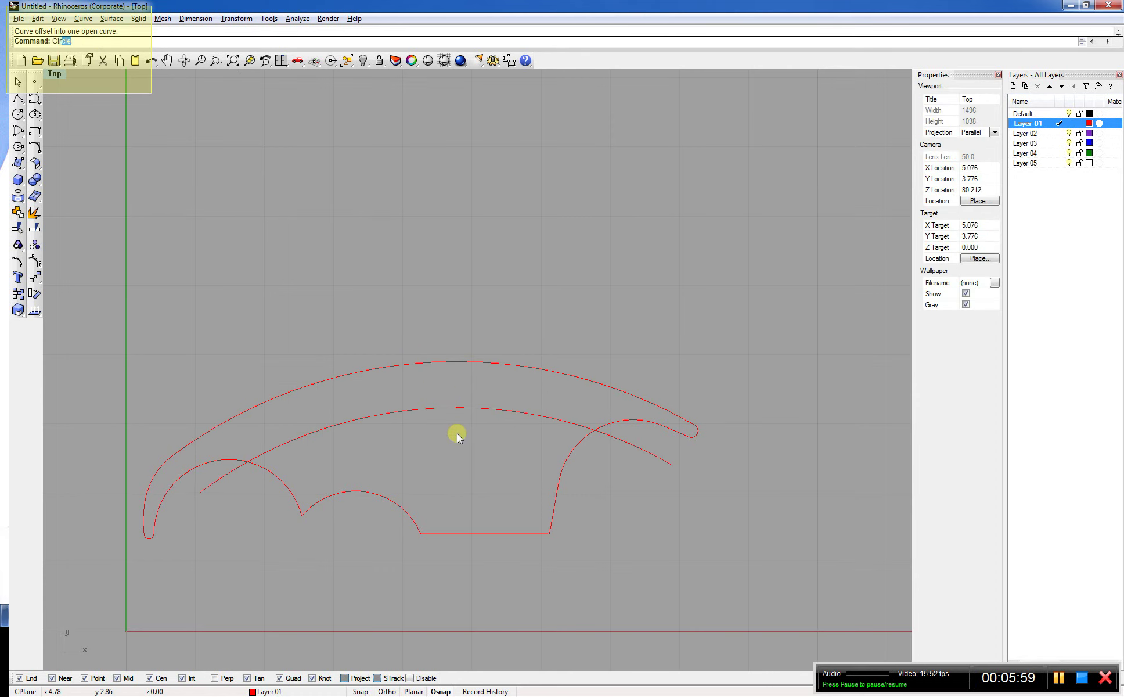
key(Return)
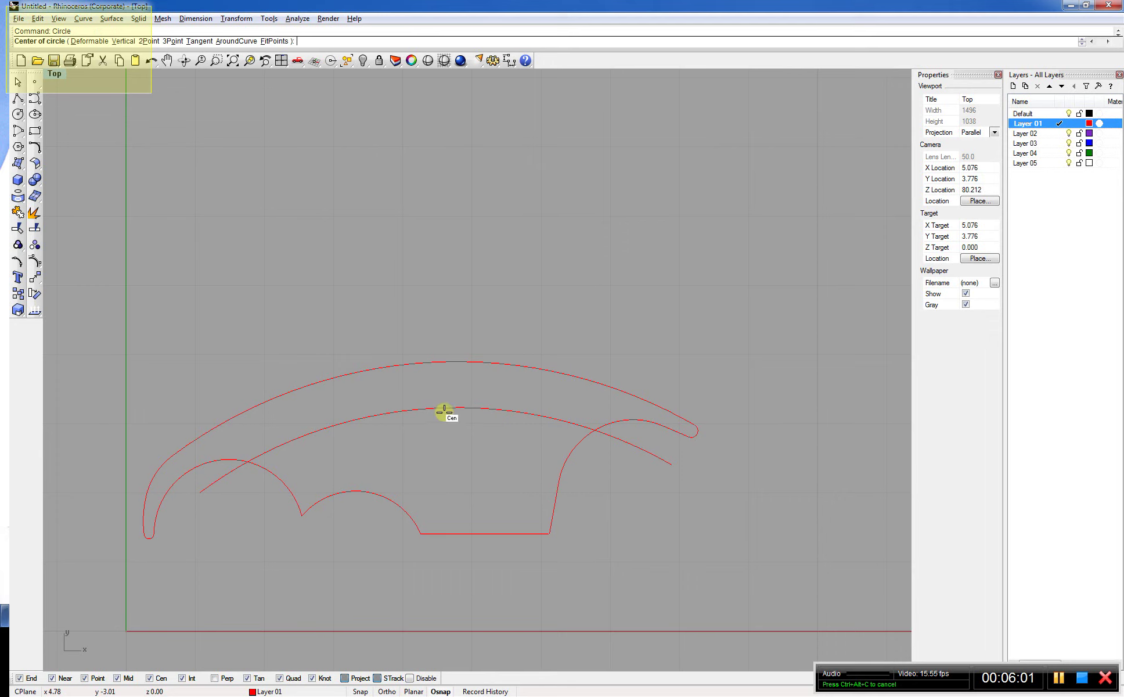
click(446, 408)
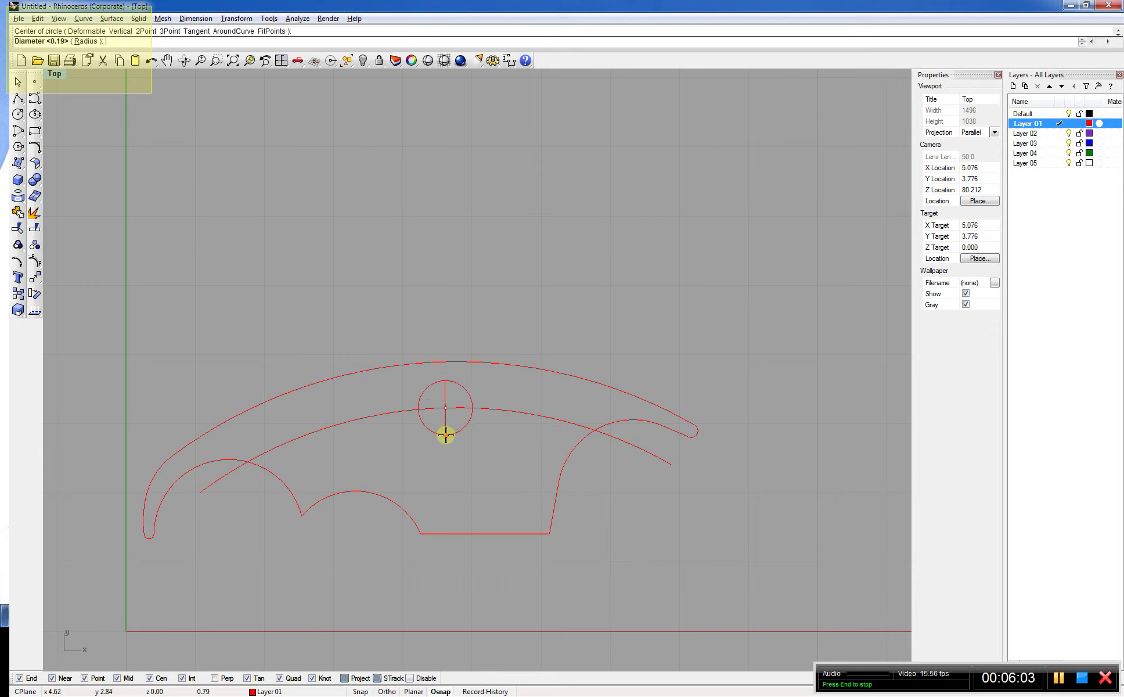
click(446, 437)
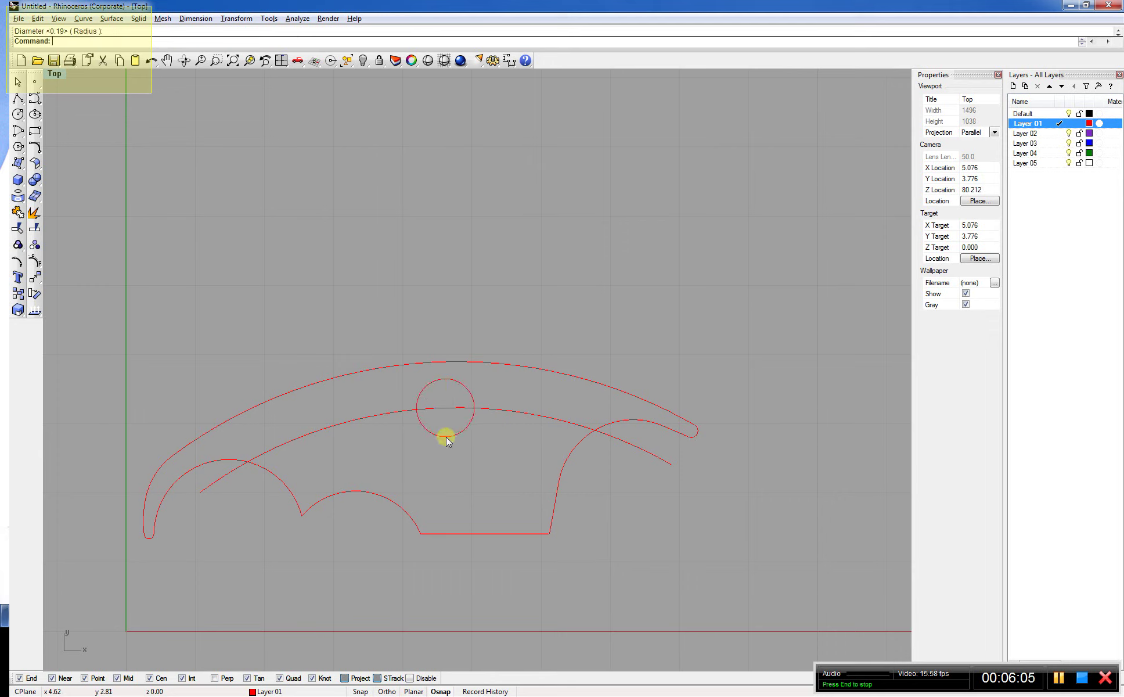
Move the circle and the offset arc together straight down by about 0.39
drag(479, 438, 449, 400)
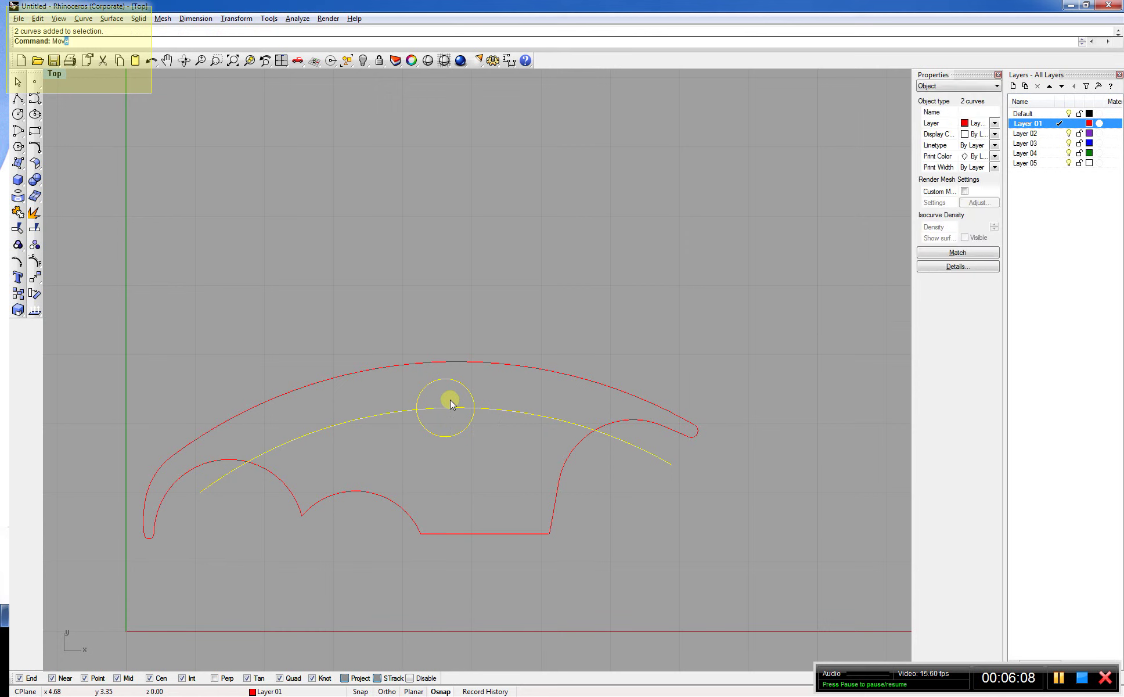
text(Mov)
key(Return)
click(450, 404)
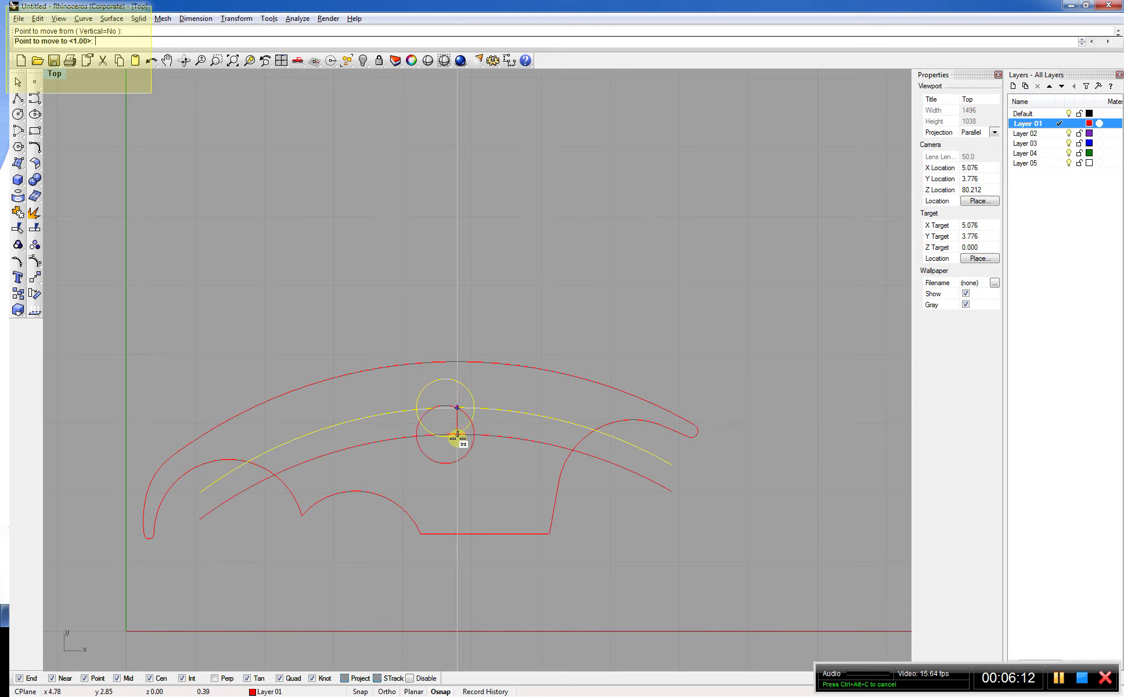
click(459, 433)
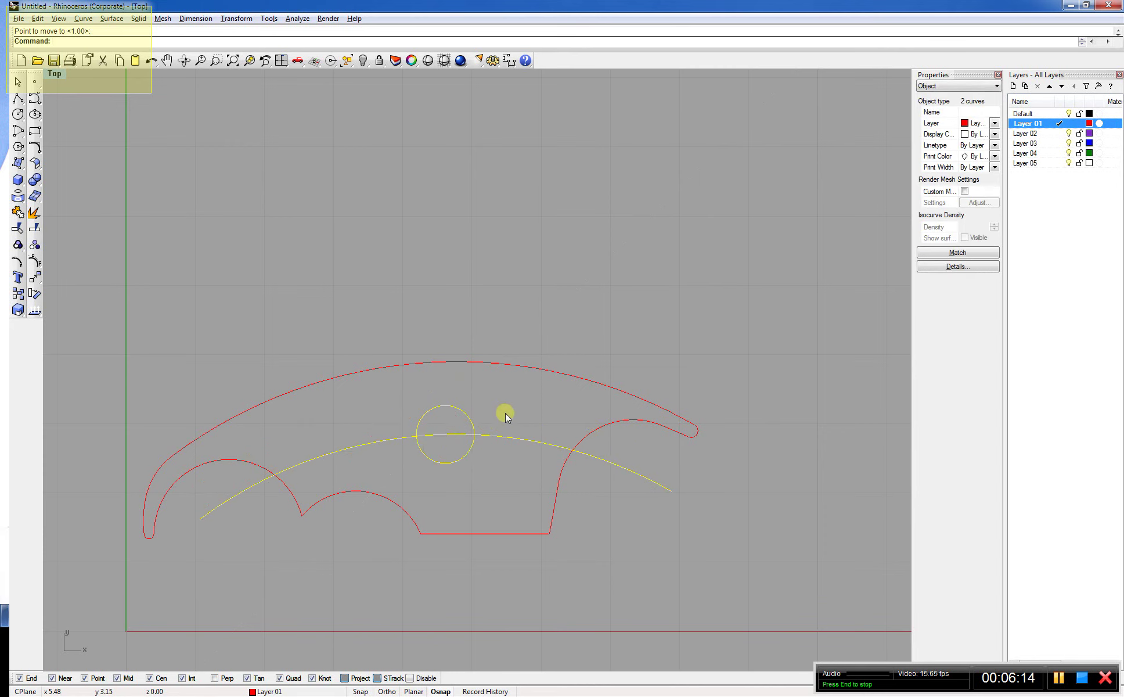
key(Escape)
Draw a smaller circle centred on the offset arc, to the right of the large circle
key(Return)
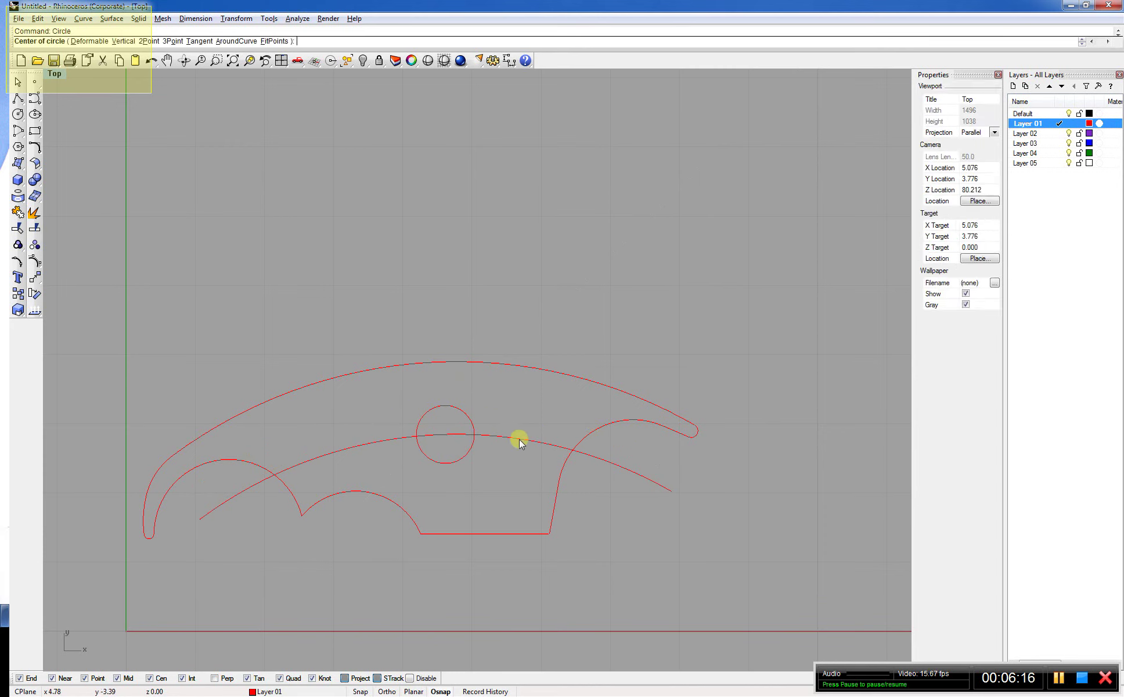
click(524, 440)
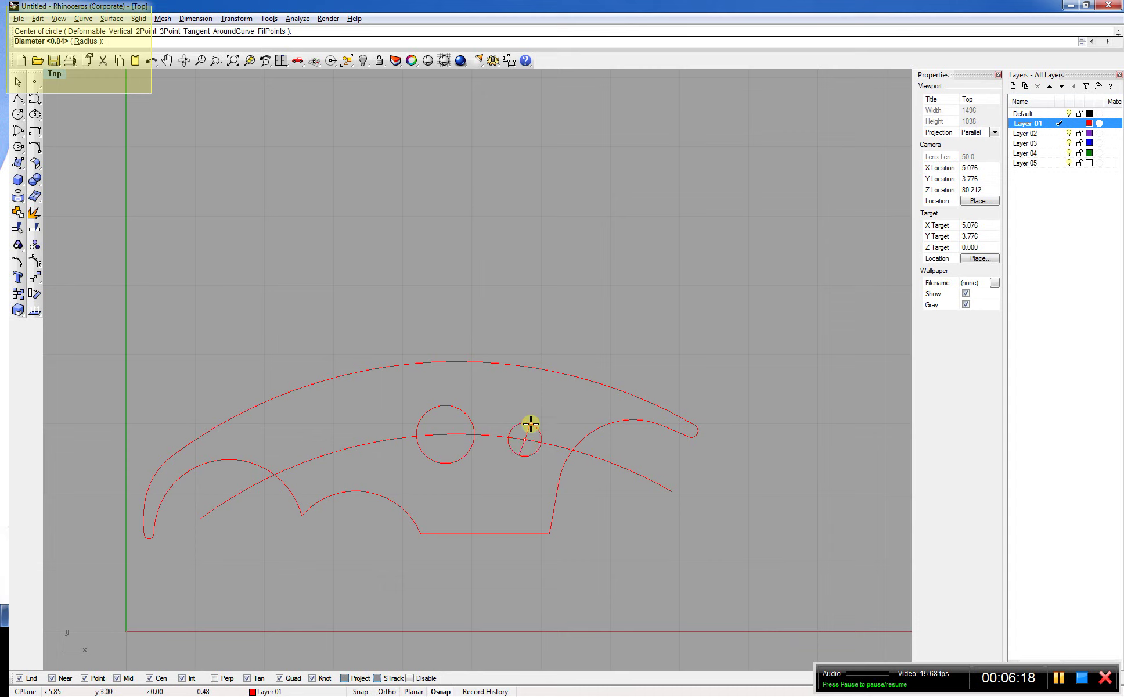
click(532, 420)
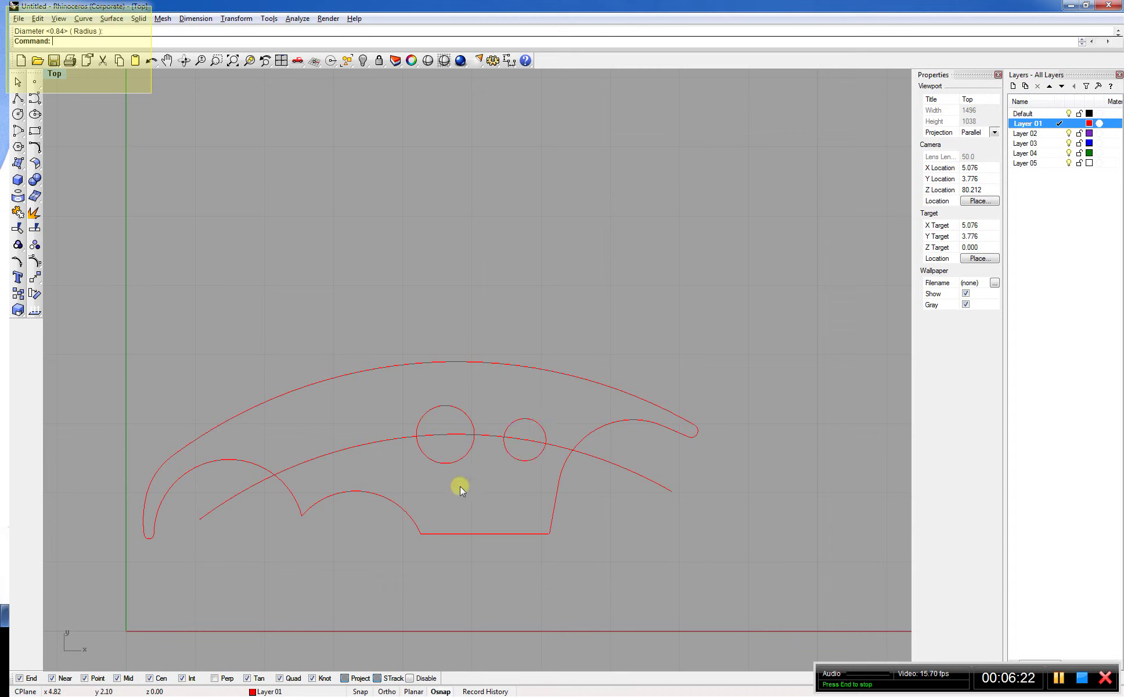
Draw a vertical guide line from the large circle's lowest point up through its centre to above the upper edge
text(line)
key(Return)
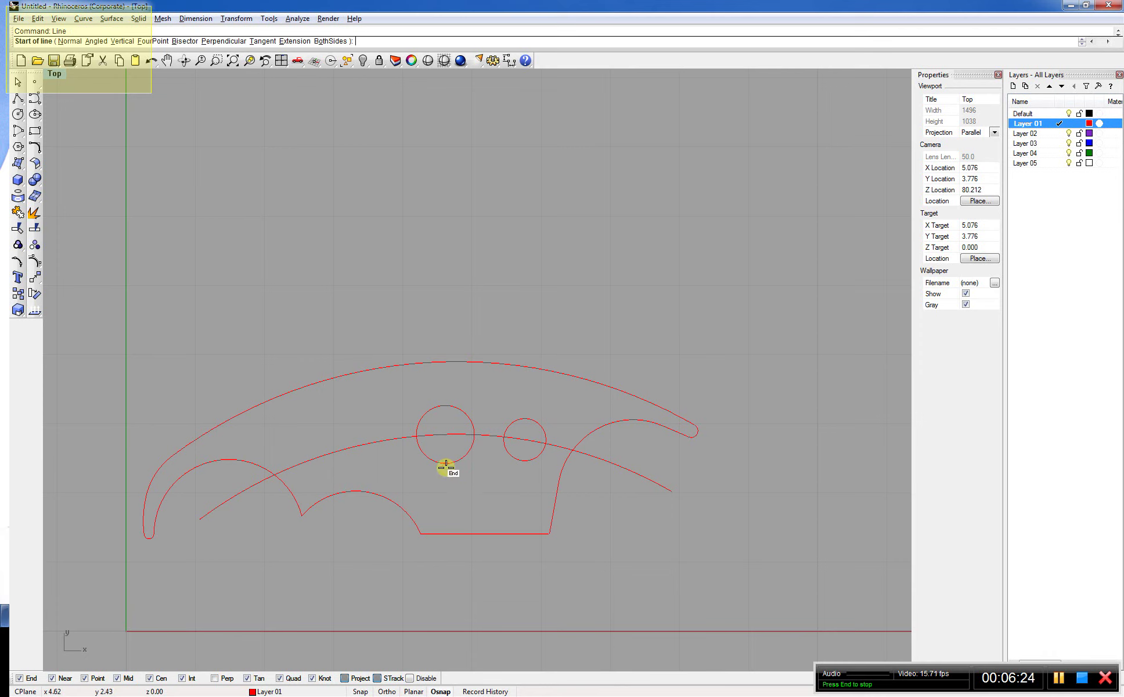
click(445, 465)
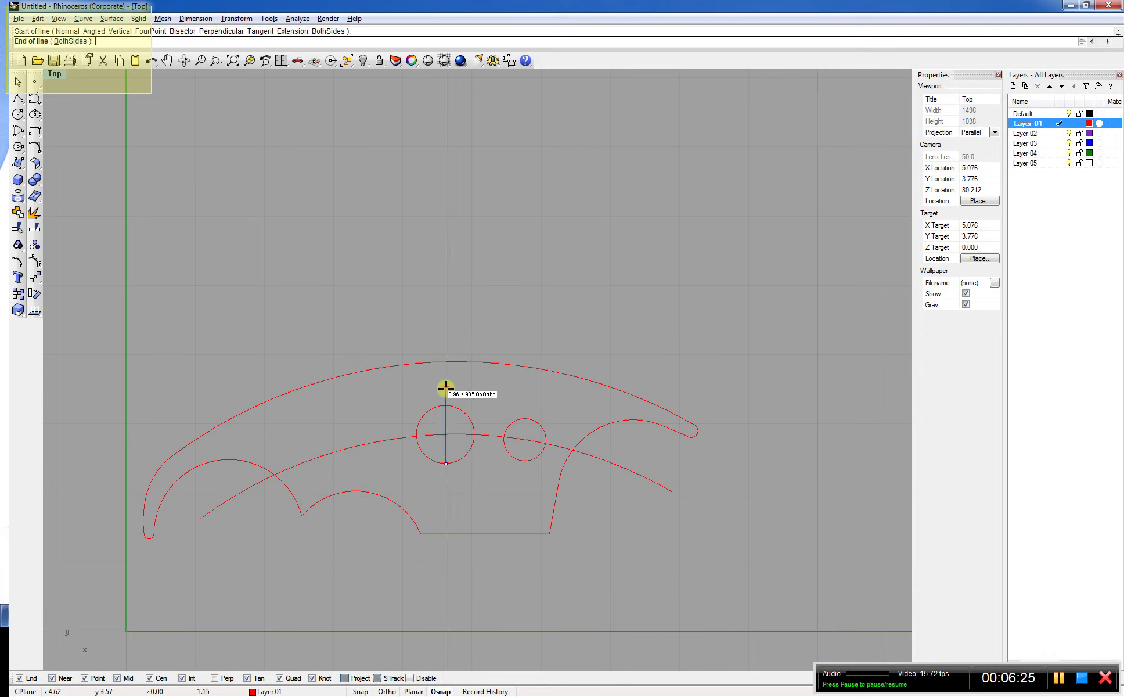
click(445, 306)
Mirror a copy of the small circle across the vertical guide line to the other side of the large circle
click(515, 422)
text(mirror)
key(Return)
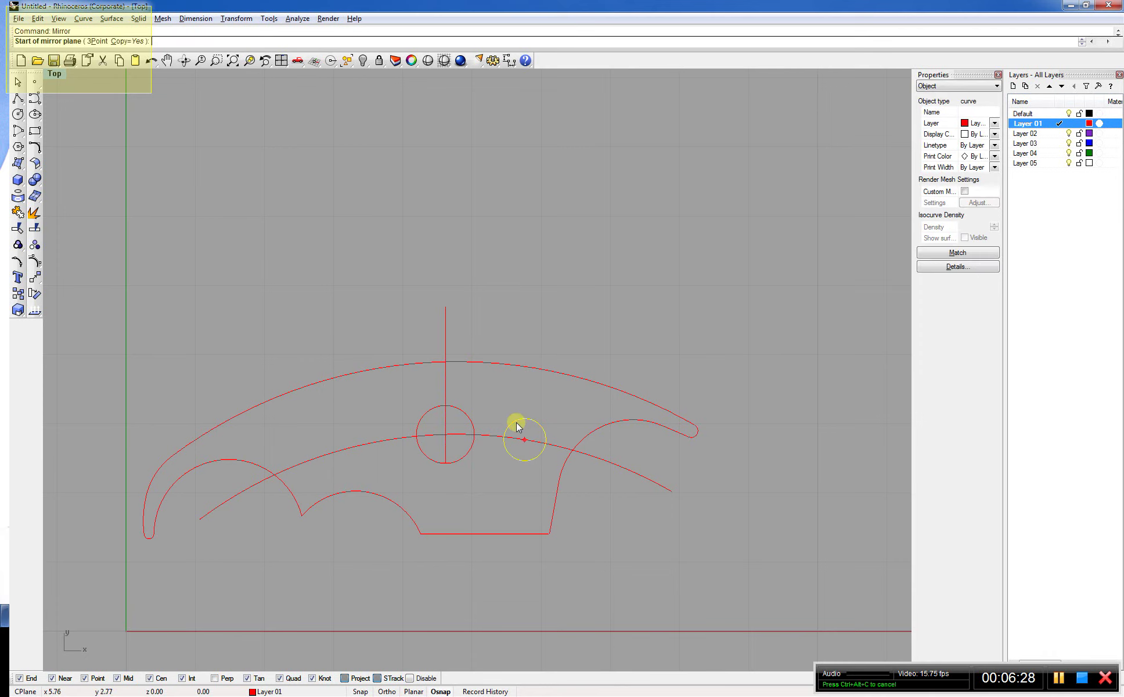
click(442, 469)
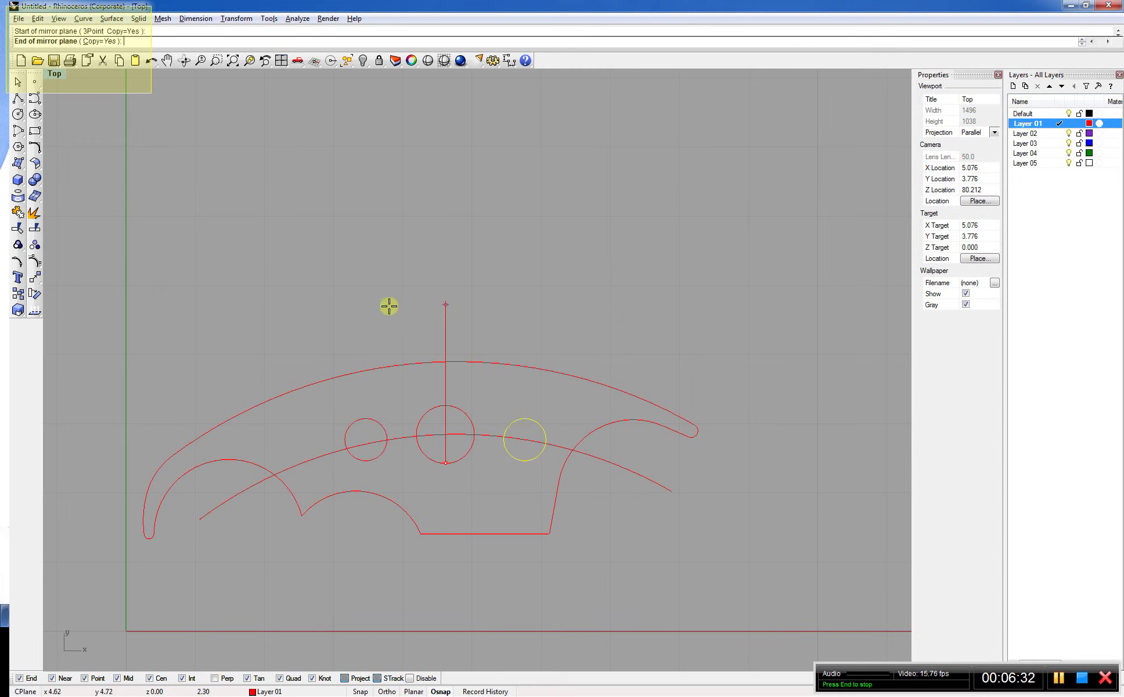
click(406, 256)
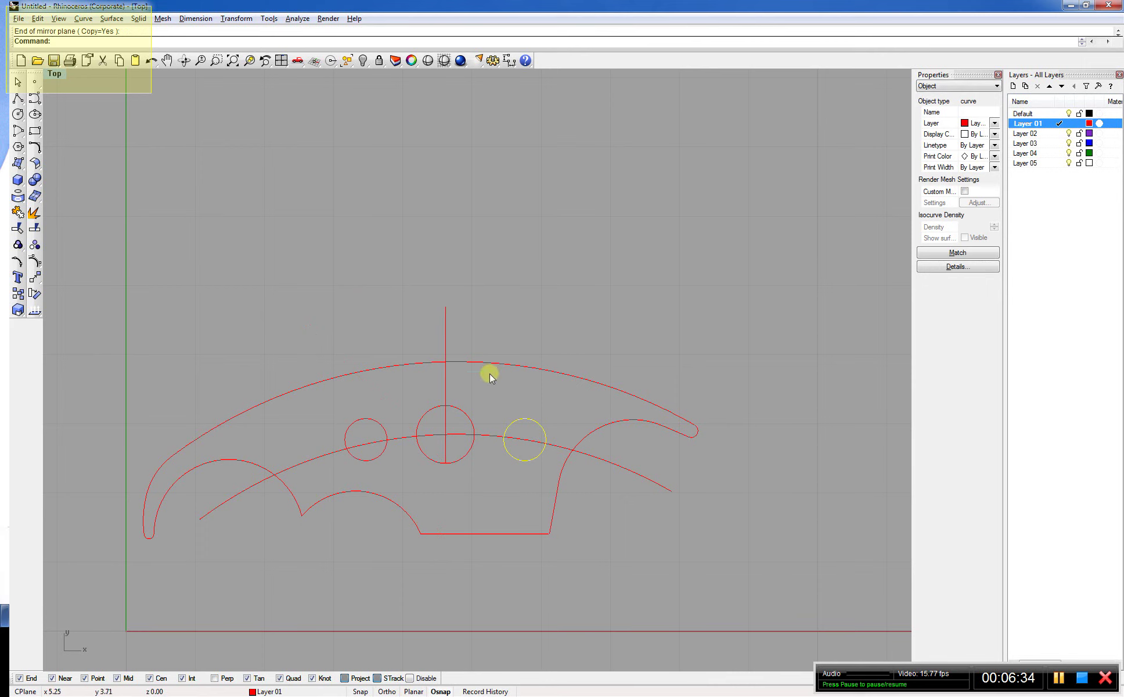
Delete the vertical guide line and the offset arc, keeping only the three circles inside the outline
key(Escape)
click(448, 395)
key(Delete)
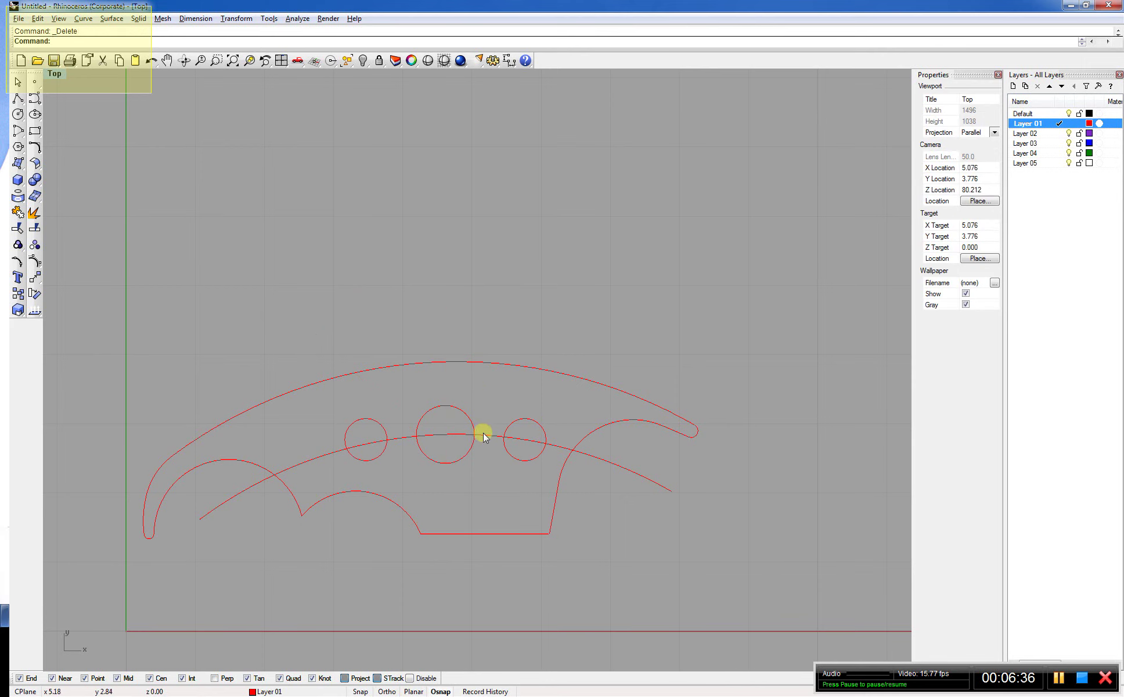
click(486, 437)
key(Delete)
Nudge the mirrored small circle and the large circle 0.20 to the left each
scroll(439, 457, up, 3)
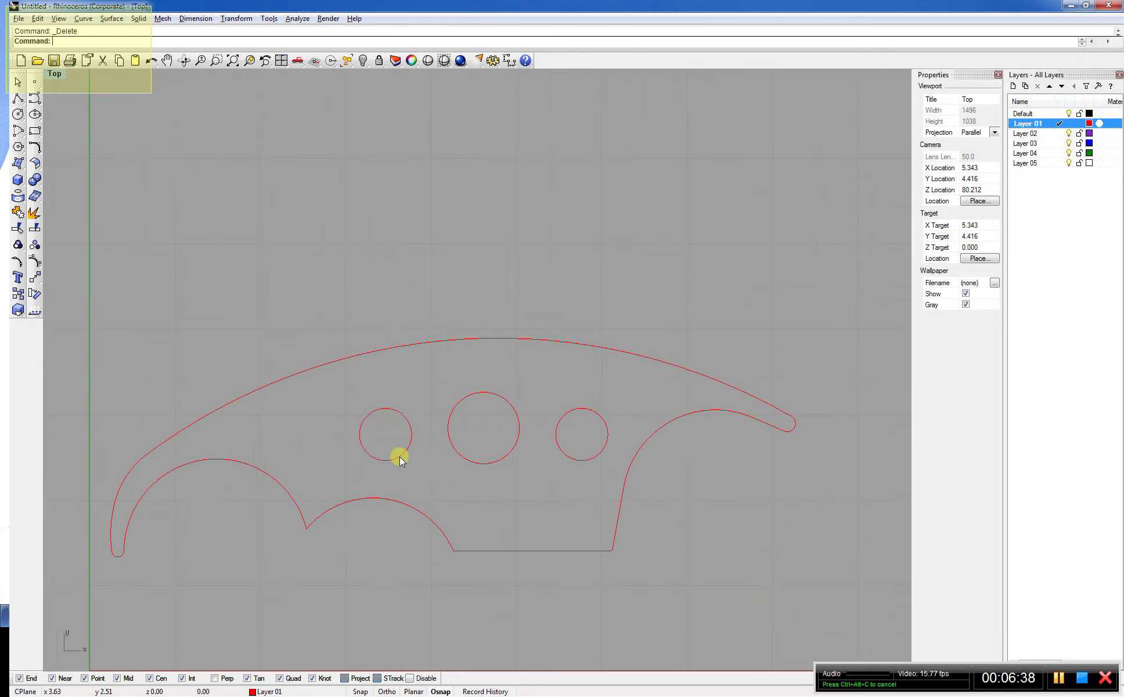
click(399, 457)
key(alt+Left)
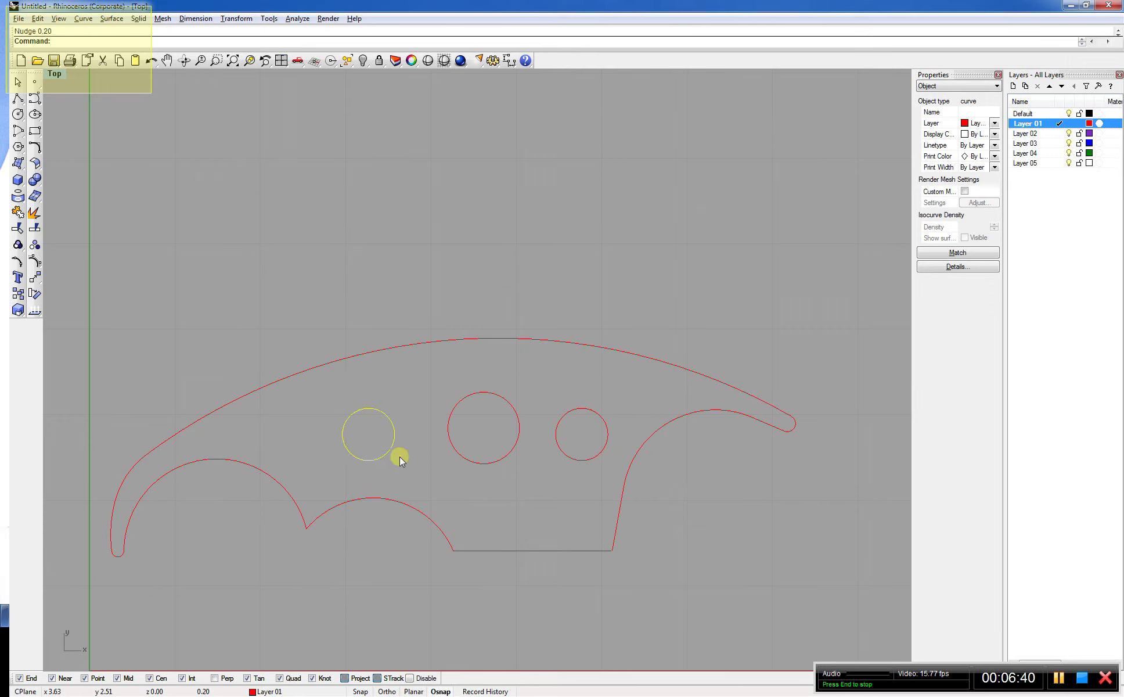
click(460, 459)
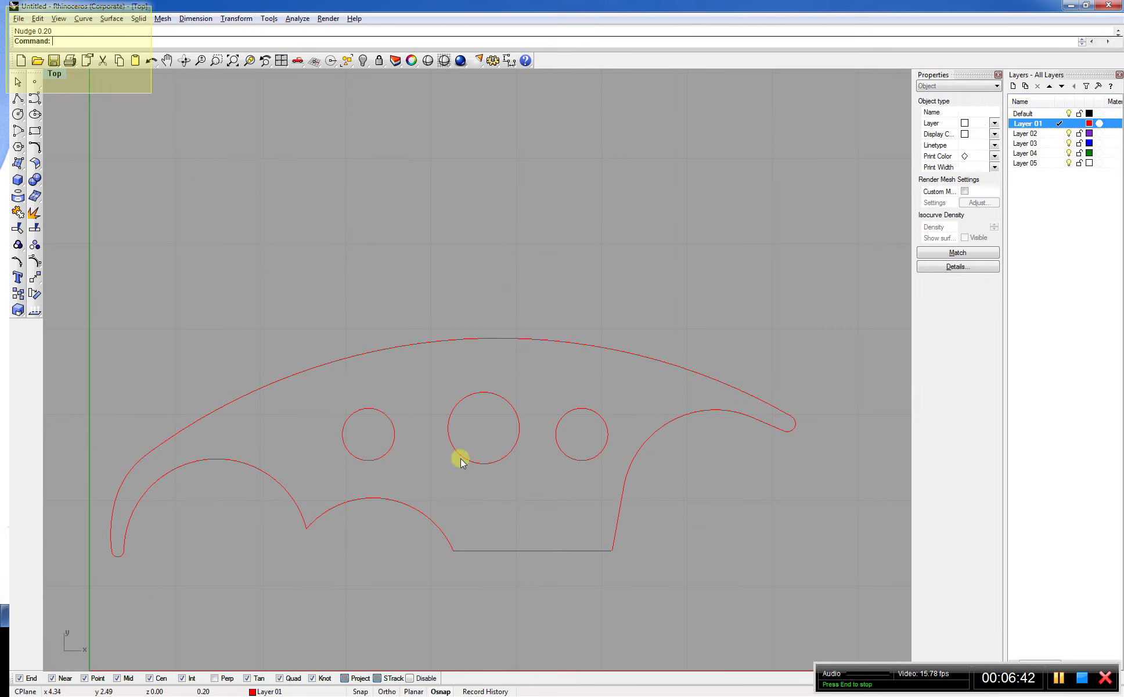
key(alt+Left)
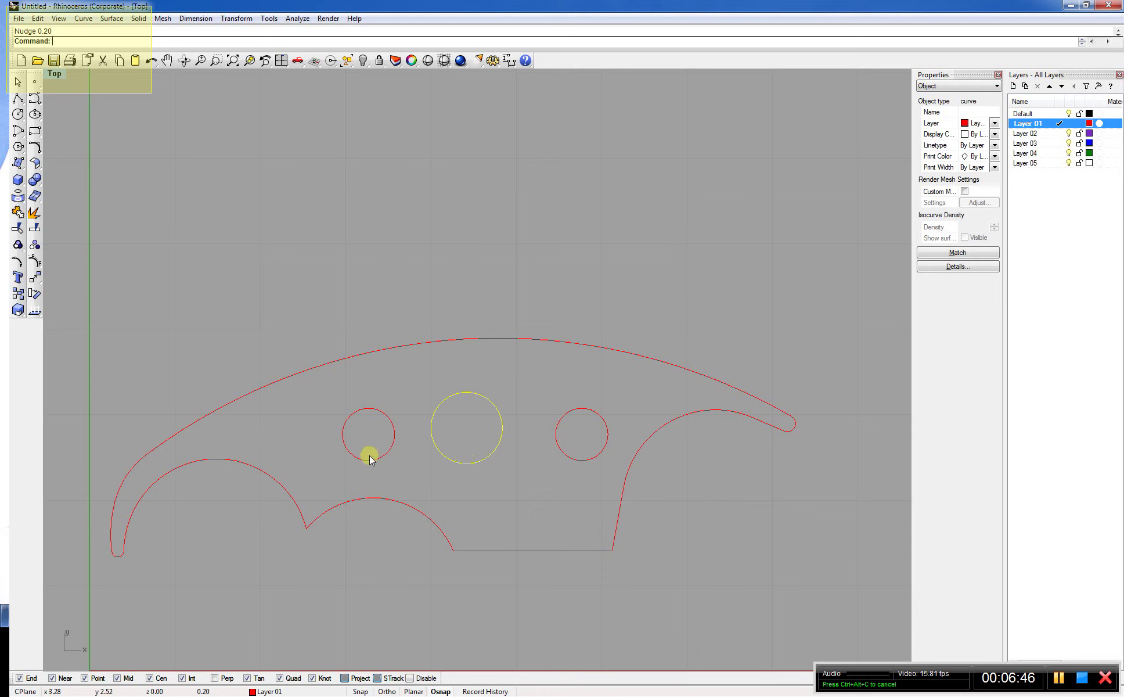
Shift the leftmost circle freehand slightly left and down, and the large circle slightly up to even out the hole spacing
key(alt)
drag(367, 460, 356, 465)
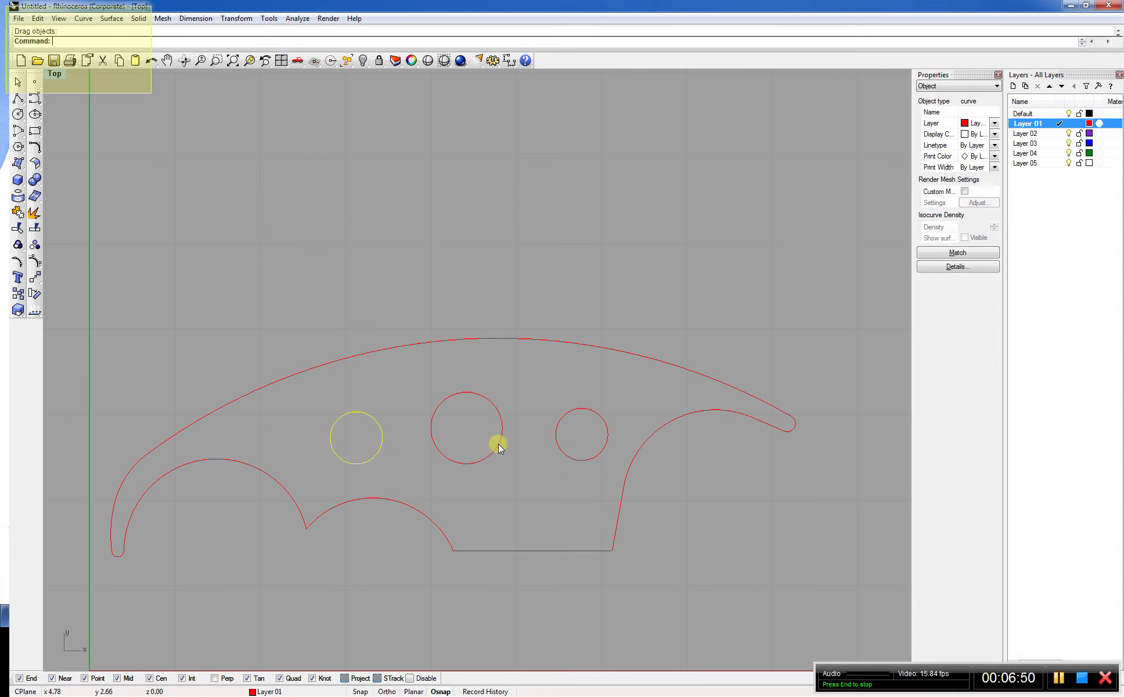
mouse_move(498, 443)
mouse_down()
mouse_move(507, 442)
mouse_move(499, 444)
mouse_up()
key(Escape)
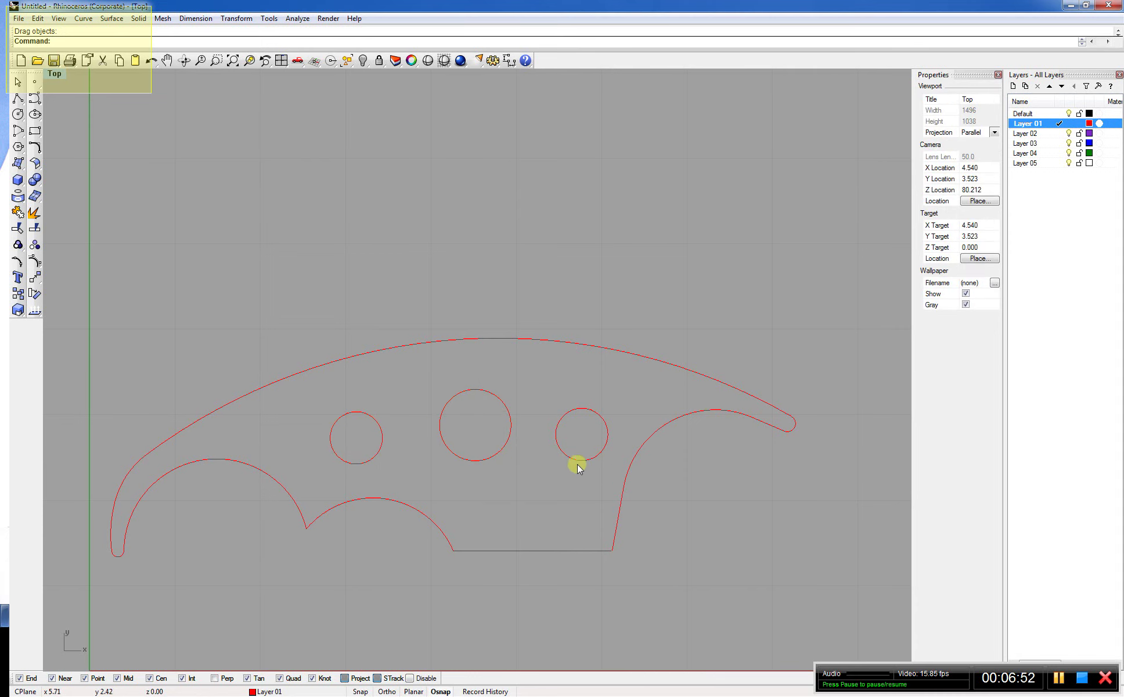
click(487, 458)
key(Escape)
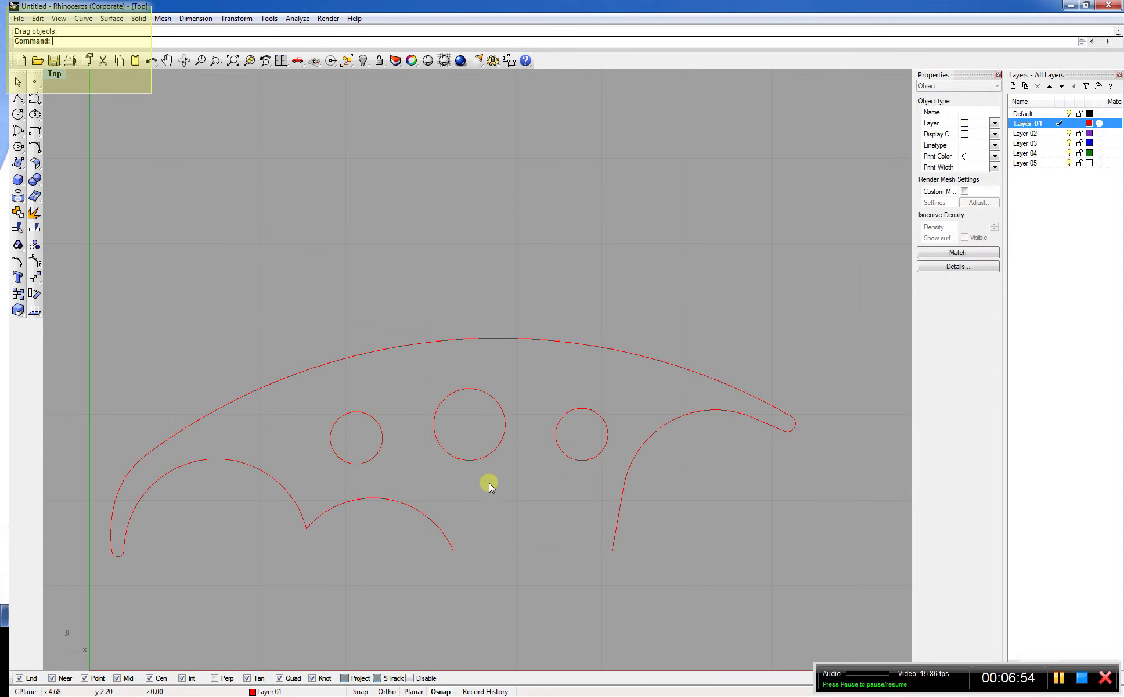
Join all the outline curves into one closed curve, selecting the whole drawing including the three circles
scroll(501, 469, down, 1)
scroll(501, 469, down, 1)
scroll(540, 489, down, 2)
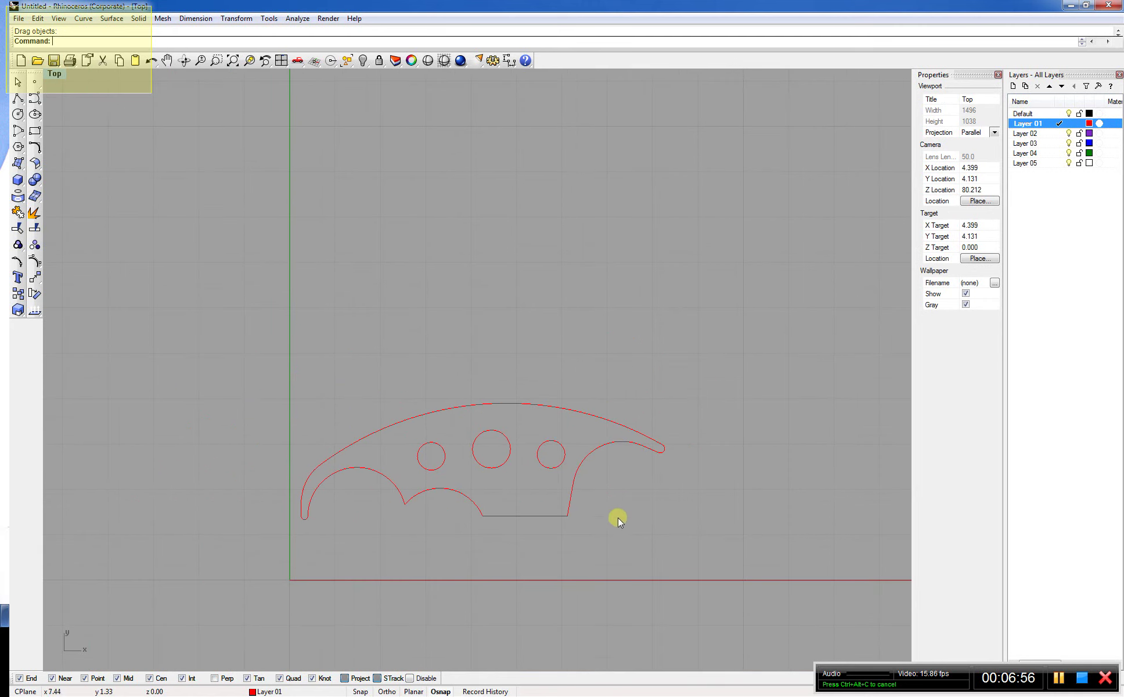
drag(702, 540, 172, 352)
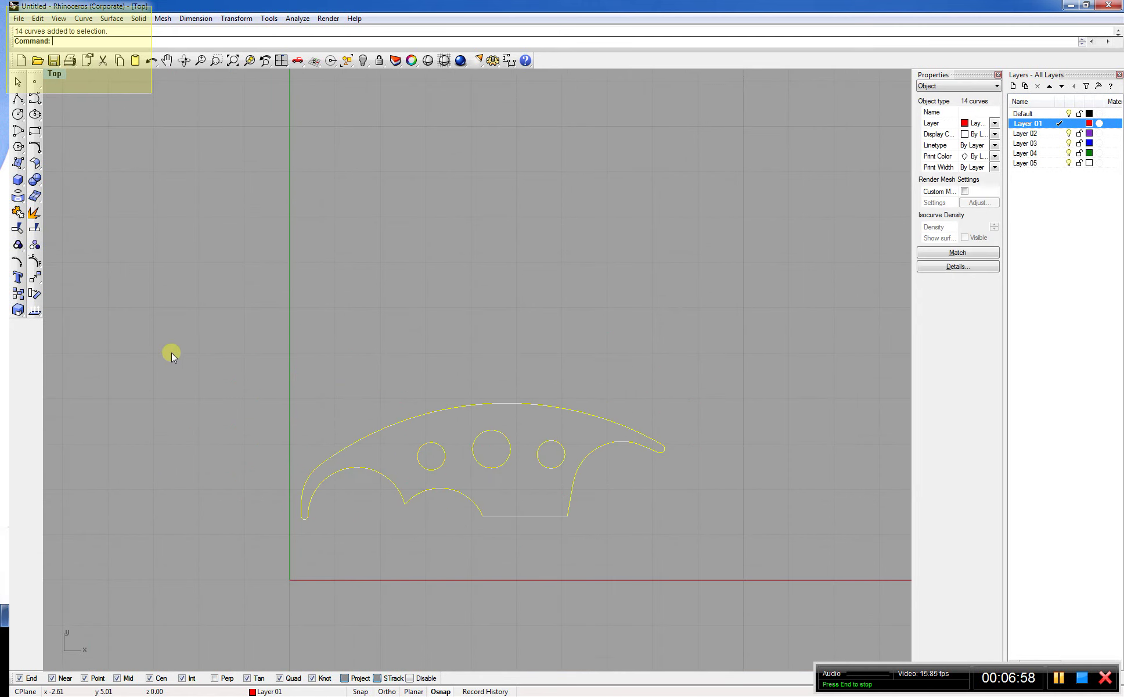
text(Join)
key(Return)
Show the hidden template photo behind the joined outline and circles for comparison, and hide it again
text(Show)
key(Return)
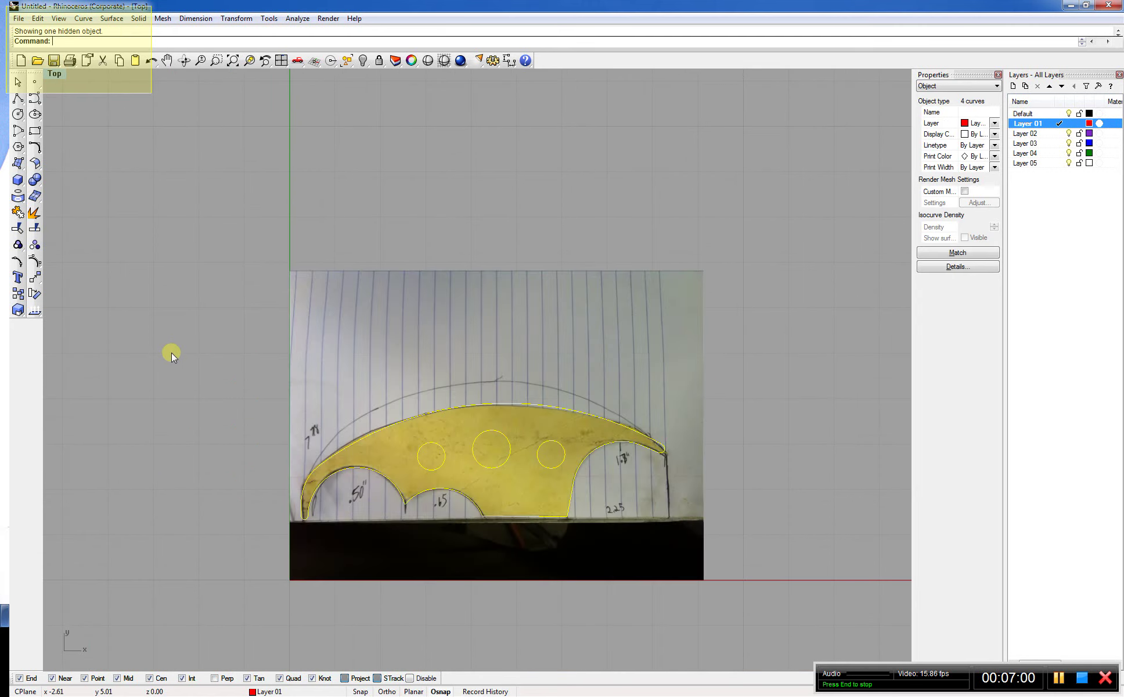
click(387, 365)
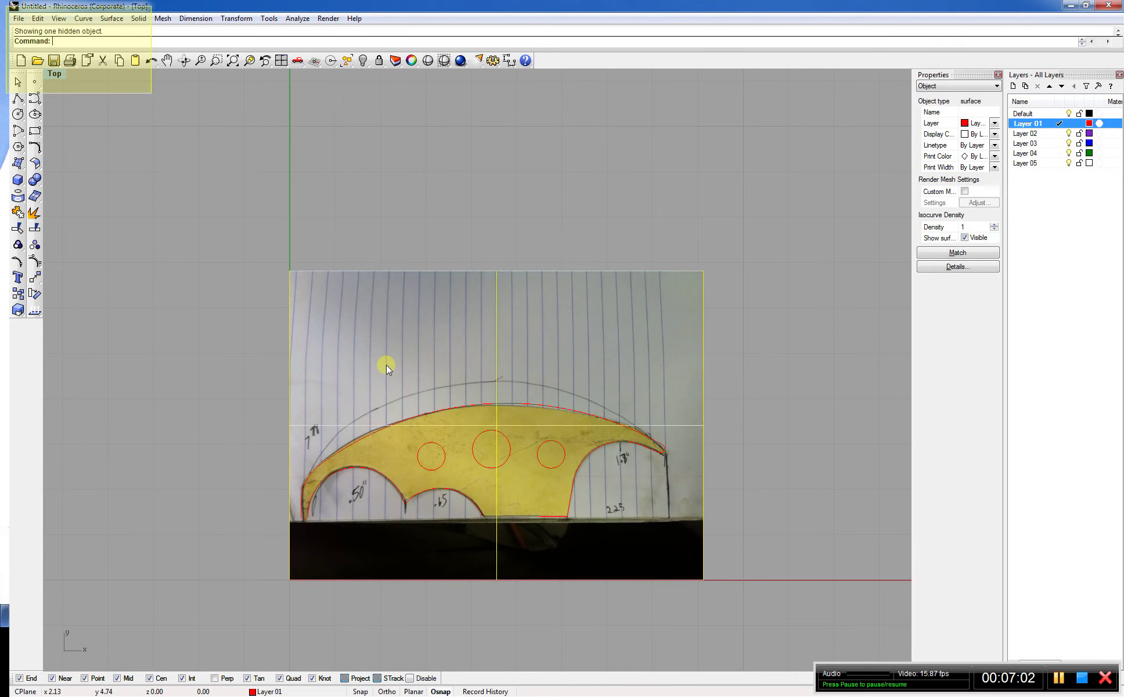
text(Hide)
key(Return)
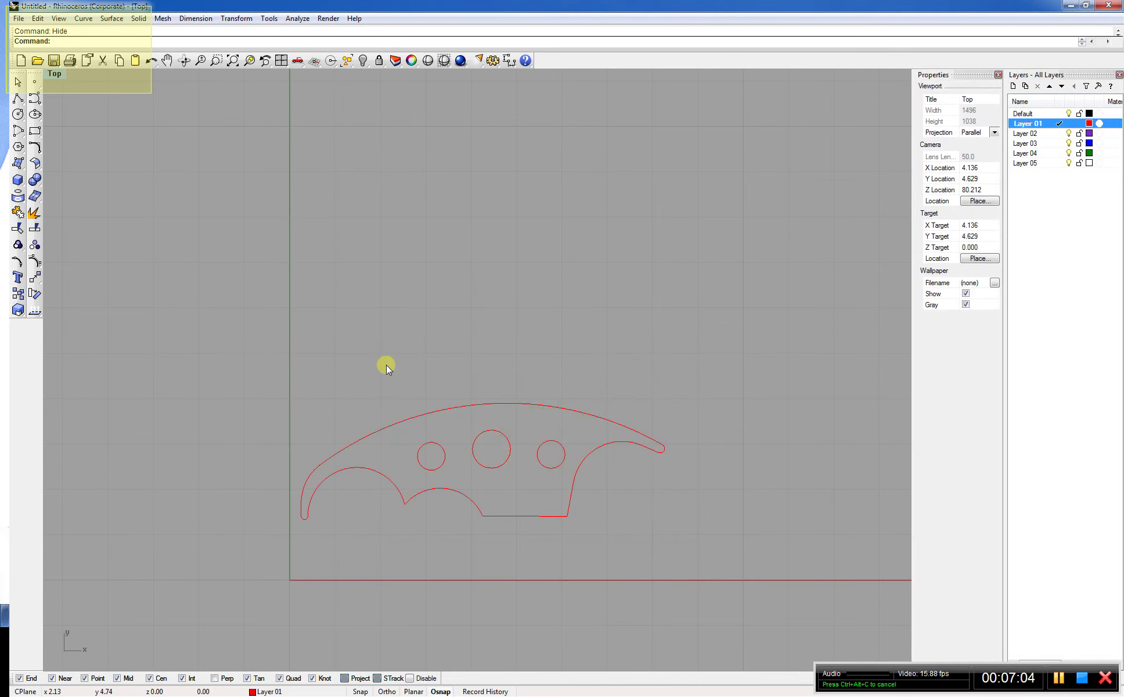